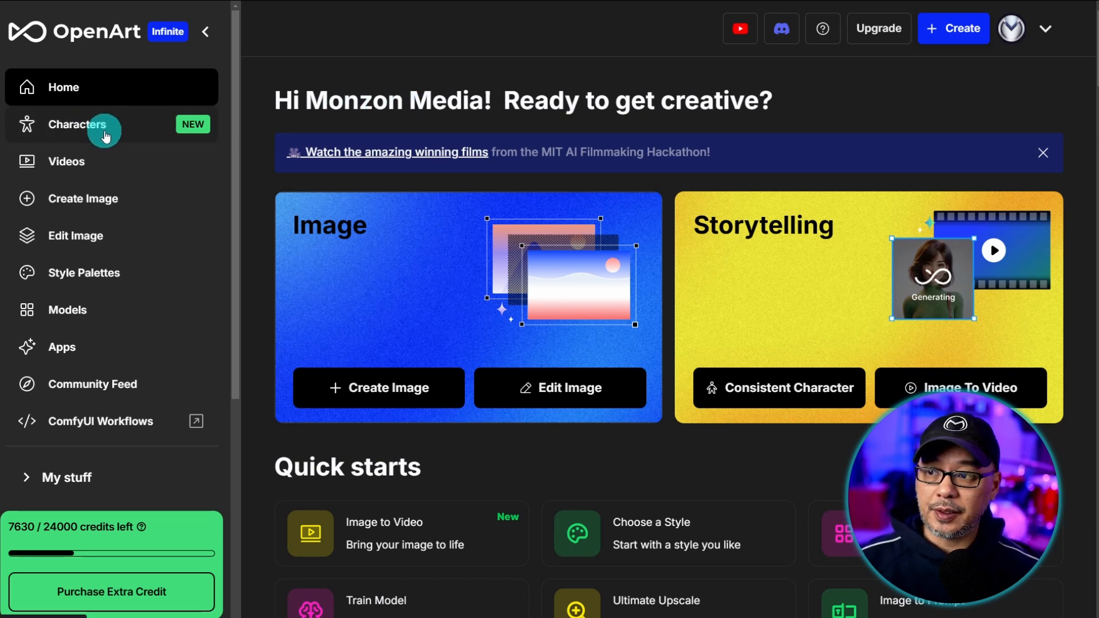
# - Go to the Characters section to start a new character from a description
pyautogui.click(106, 136)
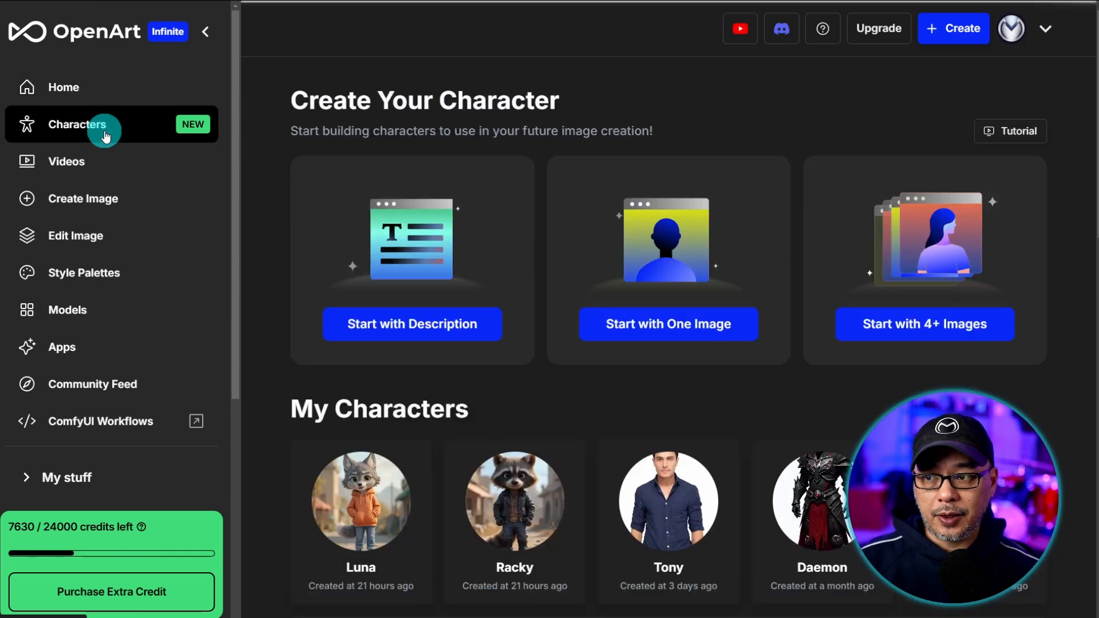
pyautogui.scroll(-3, 602, 404)
pyautogui.scroll(-2, 602, 404)
pyautogui.scroll(-2, 602, 404)
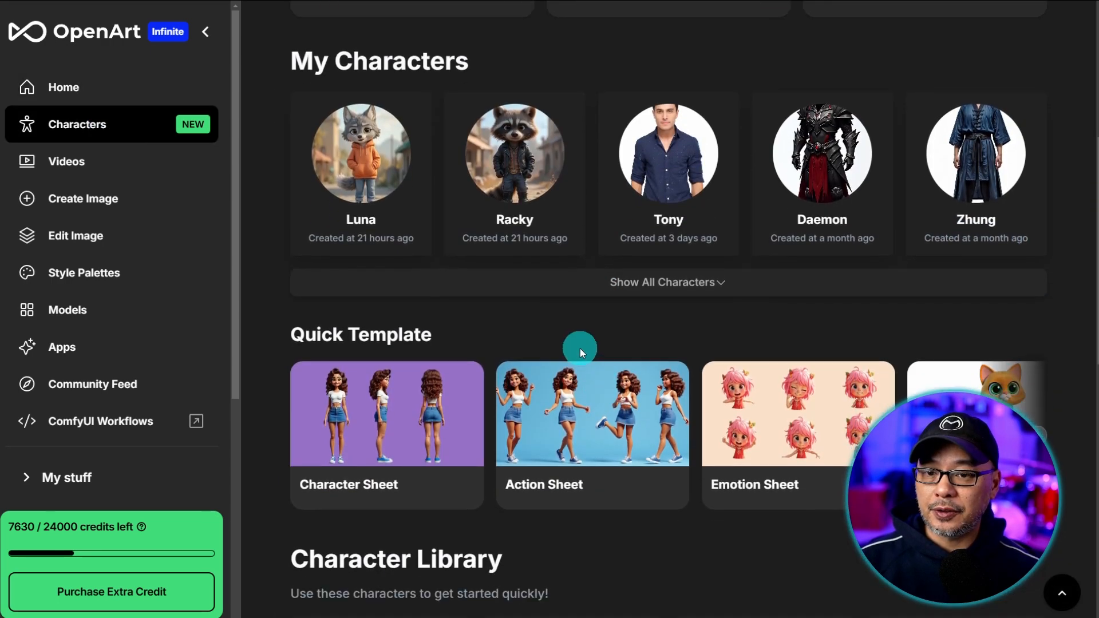
pyautogui.keyDown('ctrl'); pyautogui.scroll(1, 580, 348); pyautogui.keyUp('ctrl')
pyautogui.keyDown('ctrl'); pyautogui.scroll(1, 580, 348); pyautogui.keyUp('ctrl')
pyautogui.scroll(-1, 502, 385)
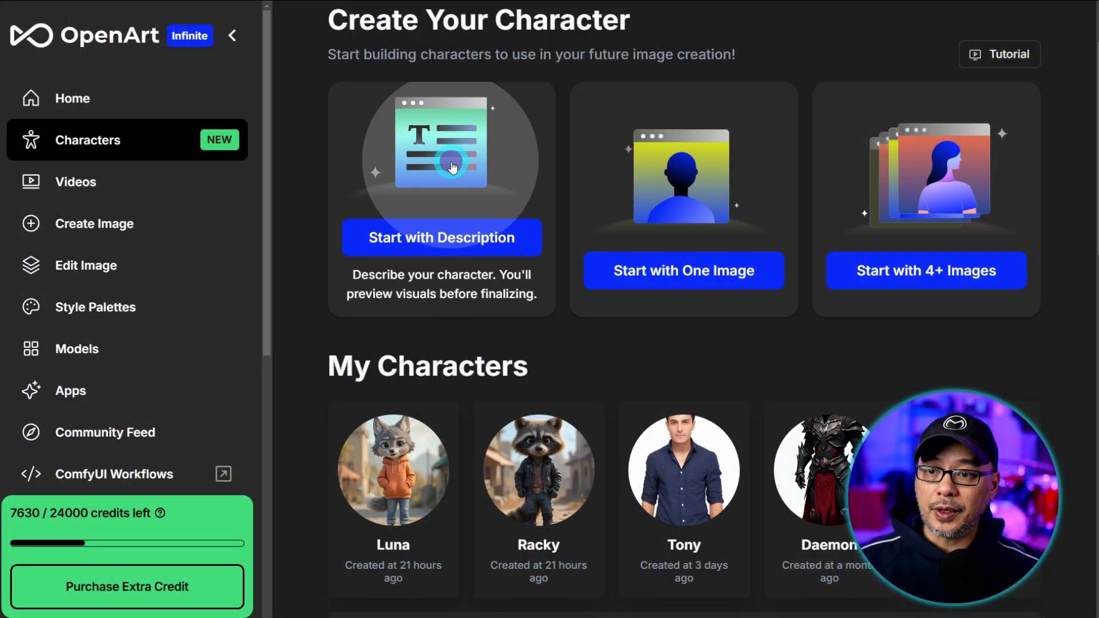
# - Enter the name Racky and the raccoon-in-leather-jacket, jeans and army boots description
pyautogui.click(446, 220)
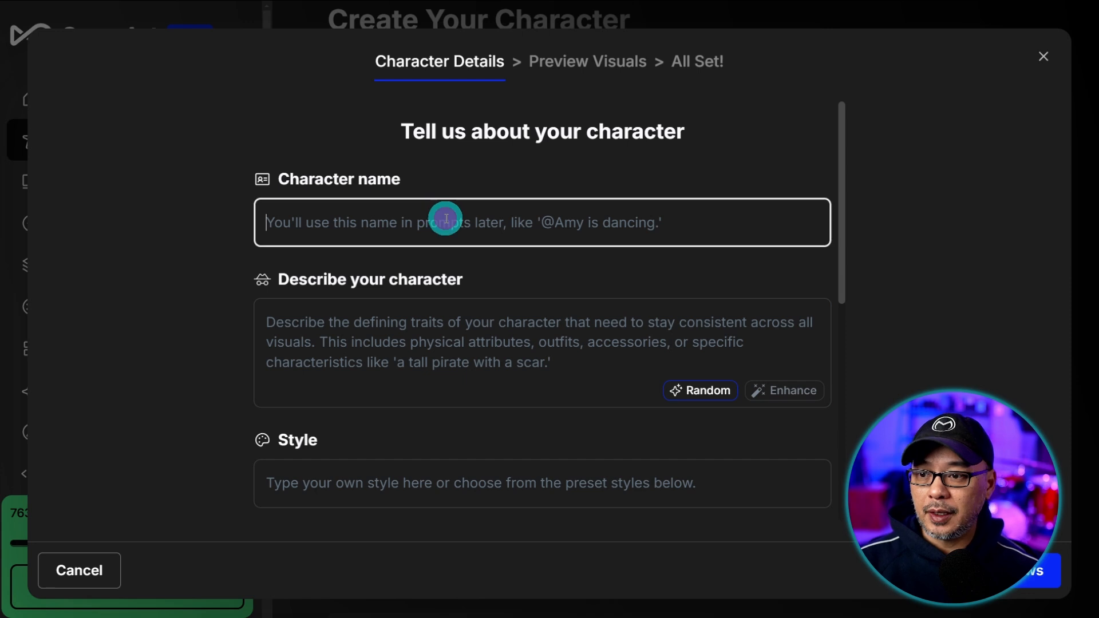
pyautogui.write('Racky')
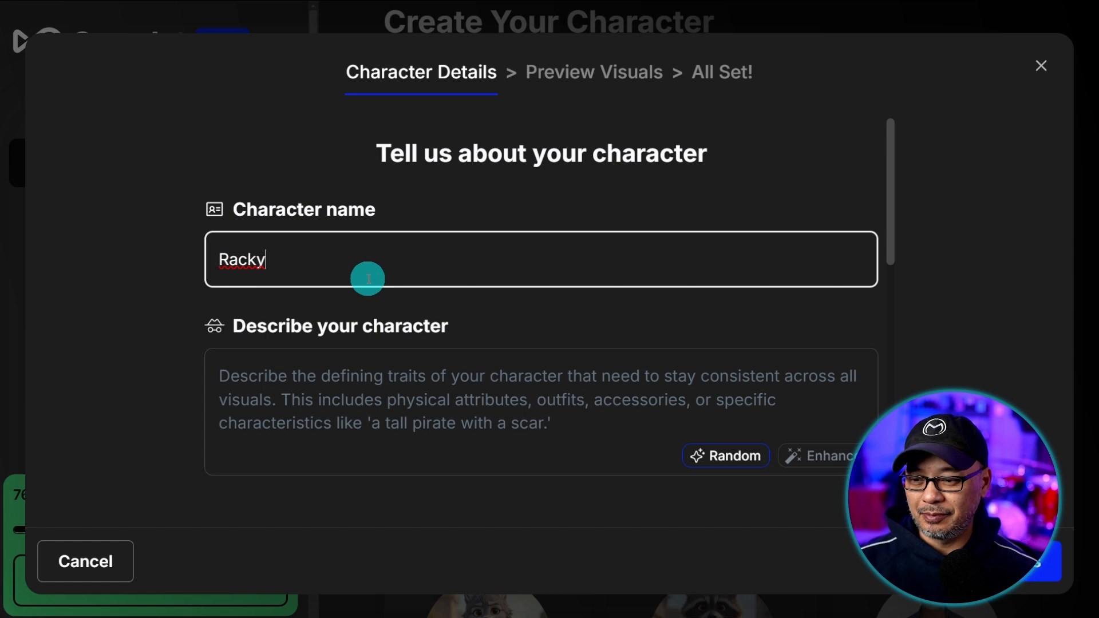
pyautogui.click(368, 389)
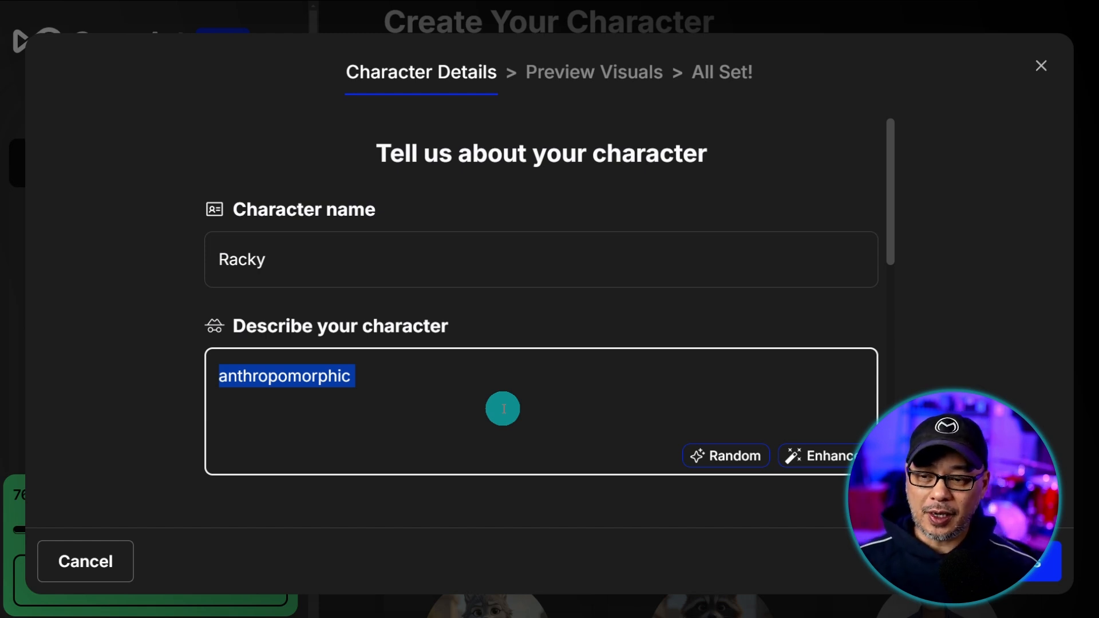
pyautogui.click(496, 381)
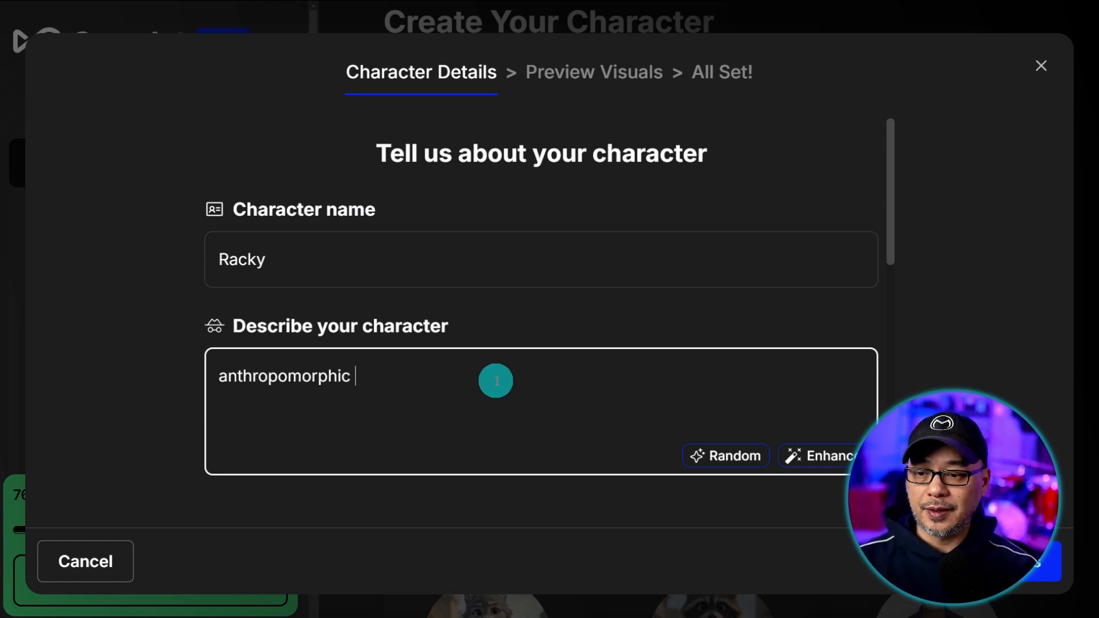
pyautogui.write('cute ')
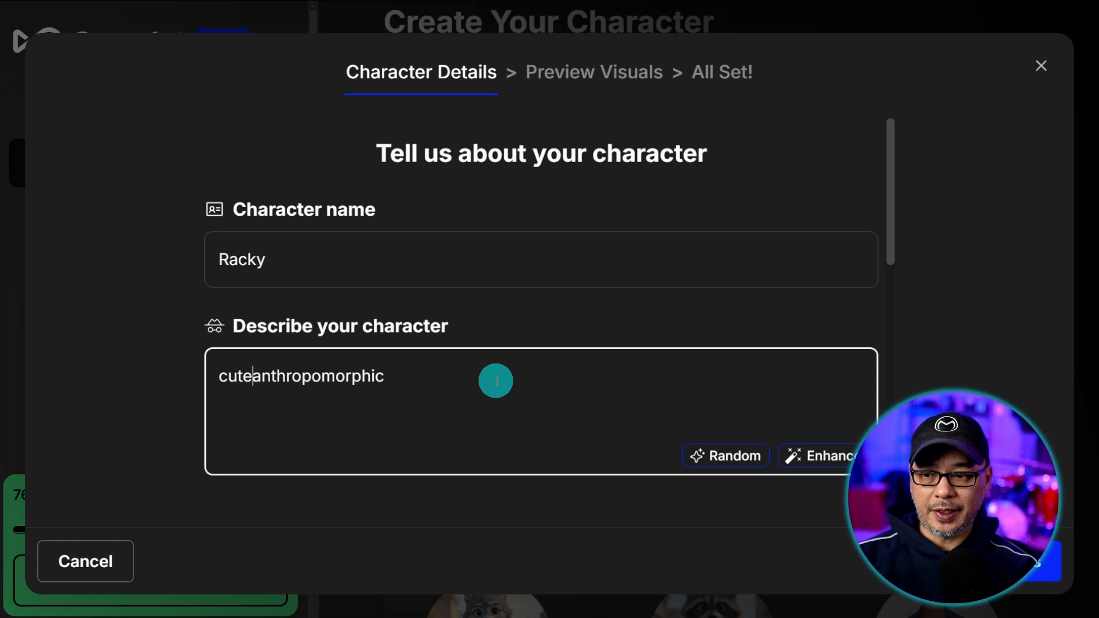
pyautogui.write('adorable')
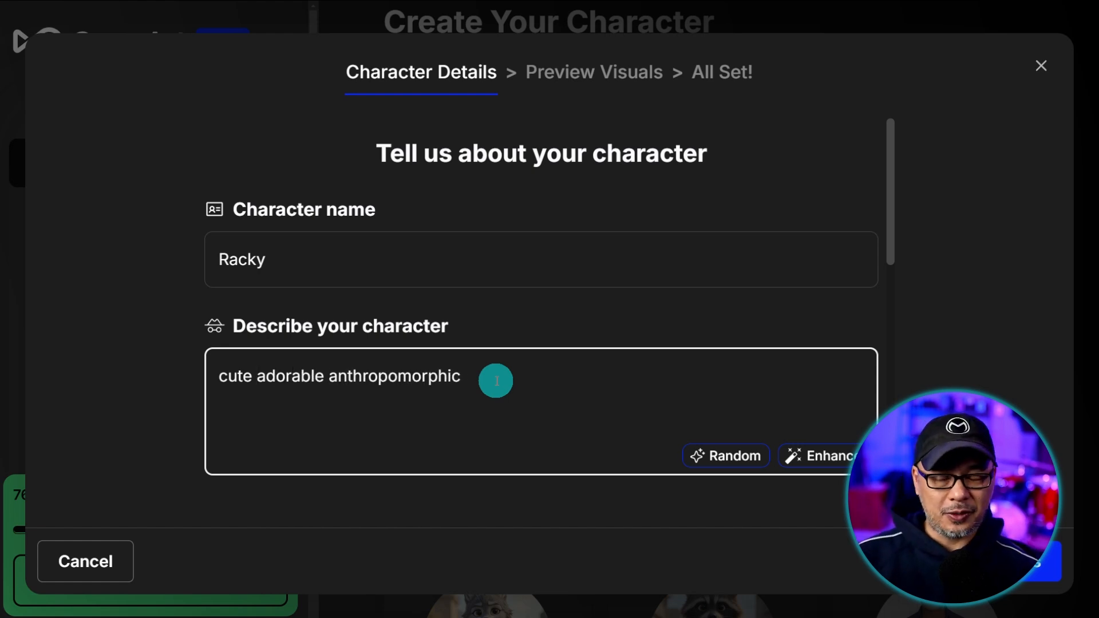
pyautogui.click(524, 381)
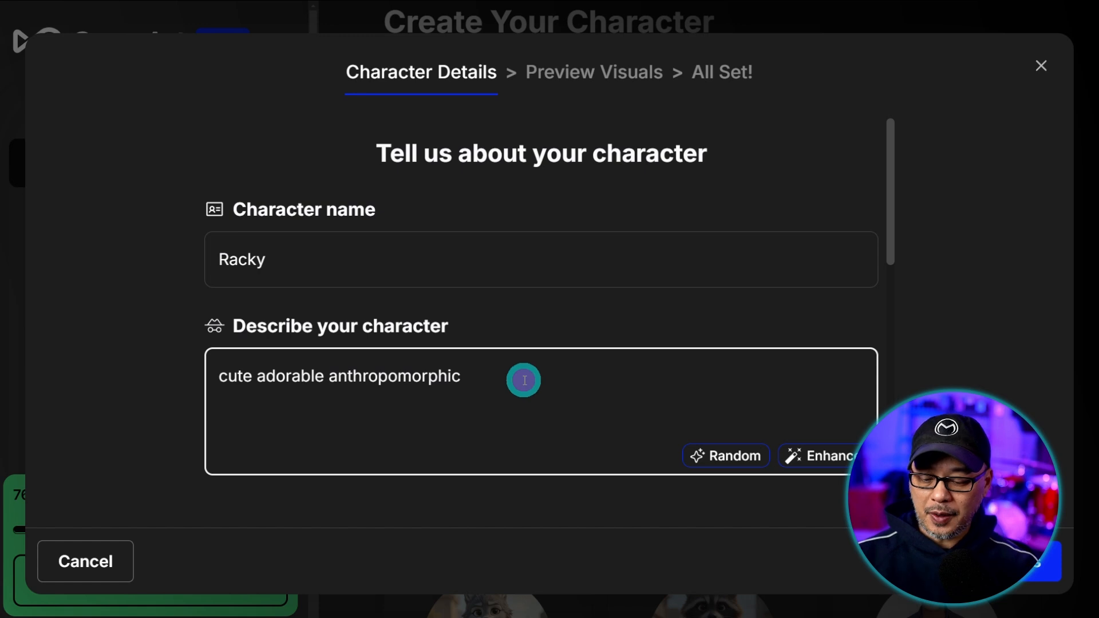
pyautogui.write('racoon, wearing a bla')
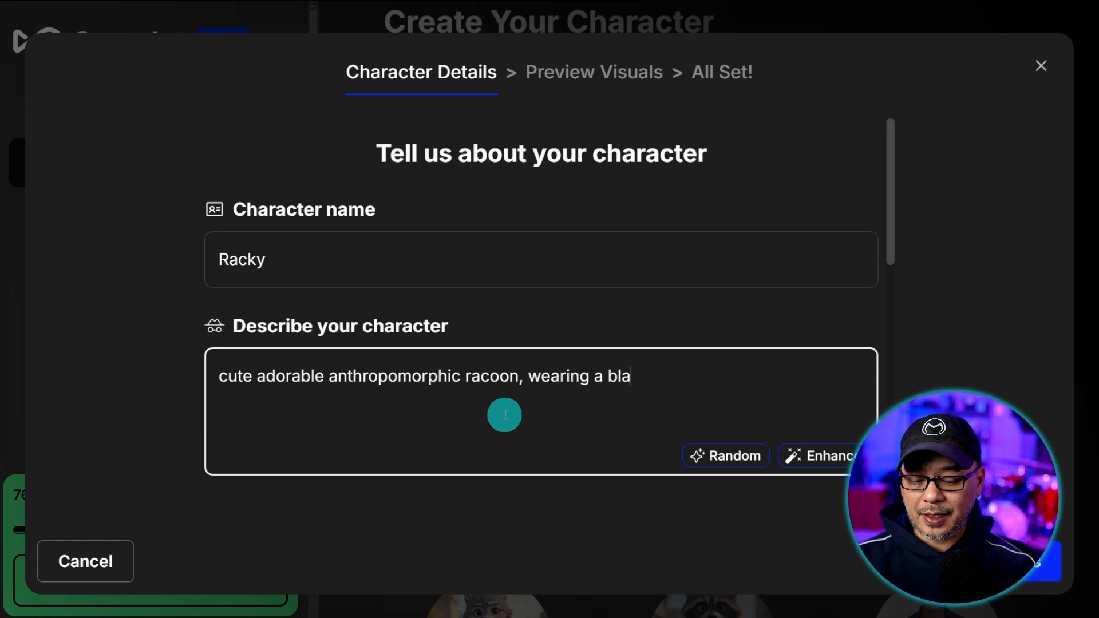
pyautogui.write('ck leather jacket, jean')
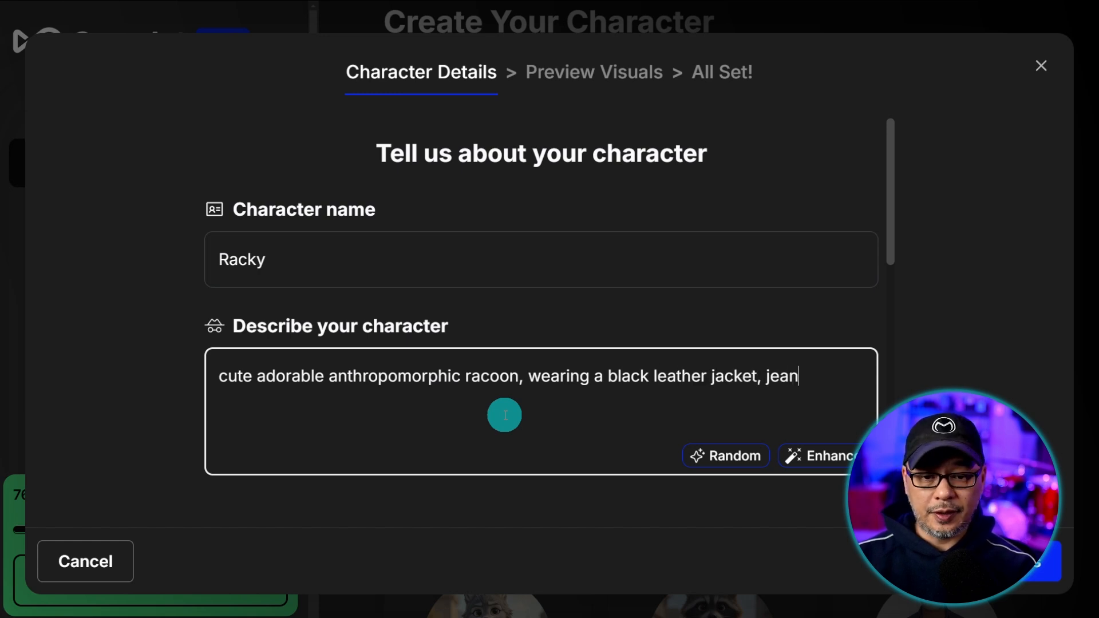
pyautogui.write('s, black army boots')
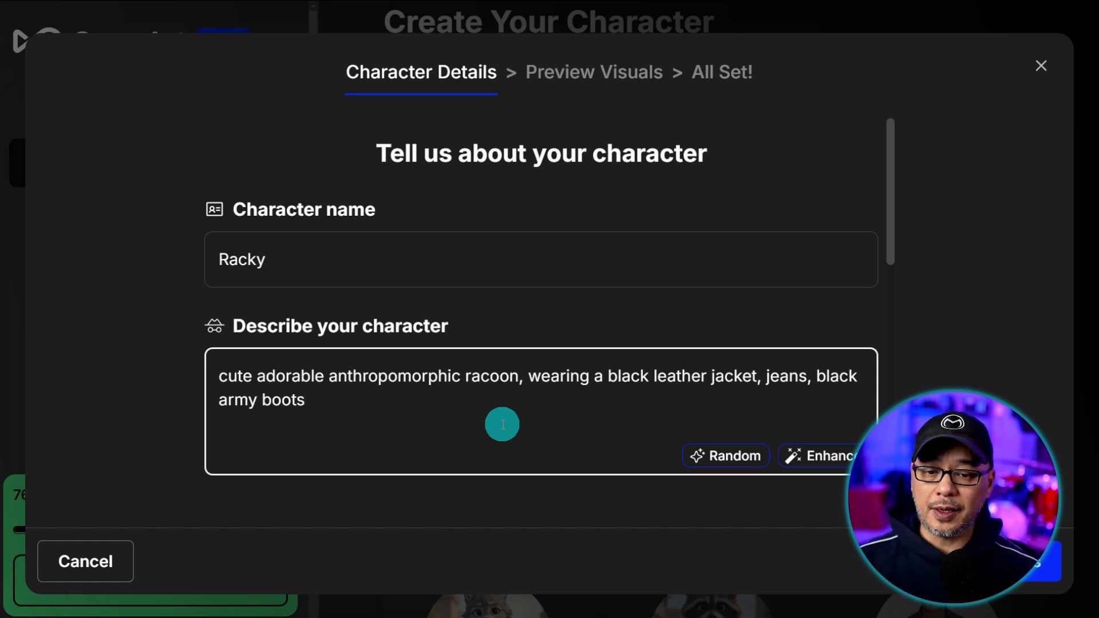
pyautogui.scroll(-3, 397, 425)
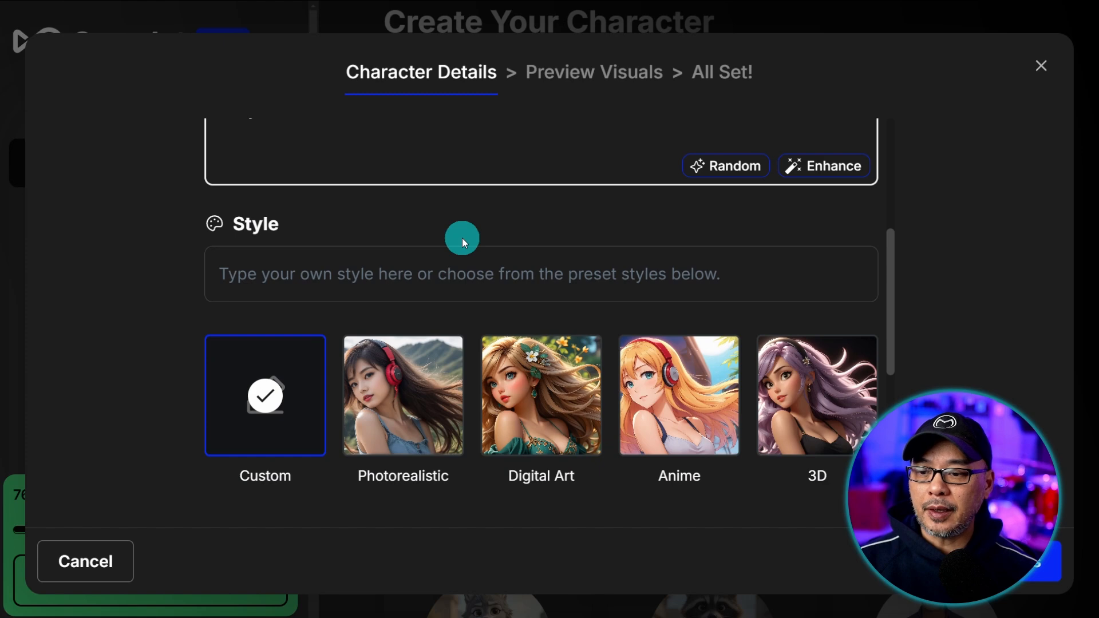
pyautogui.scroll(-3, 462, 238)
pyautogui.scroll(-2, 432, 210)
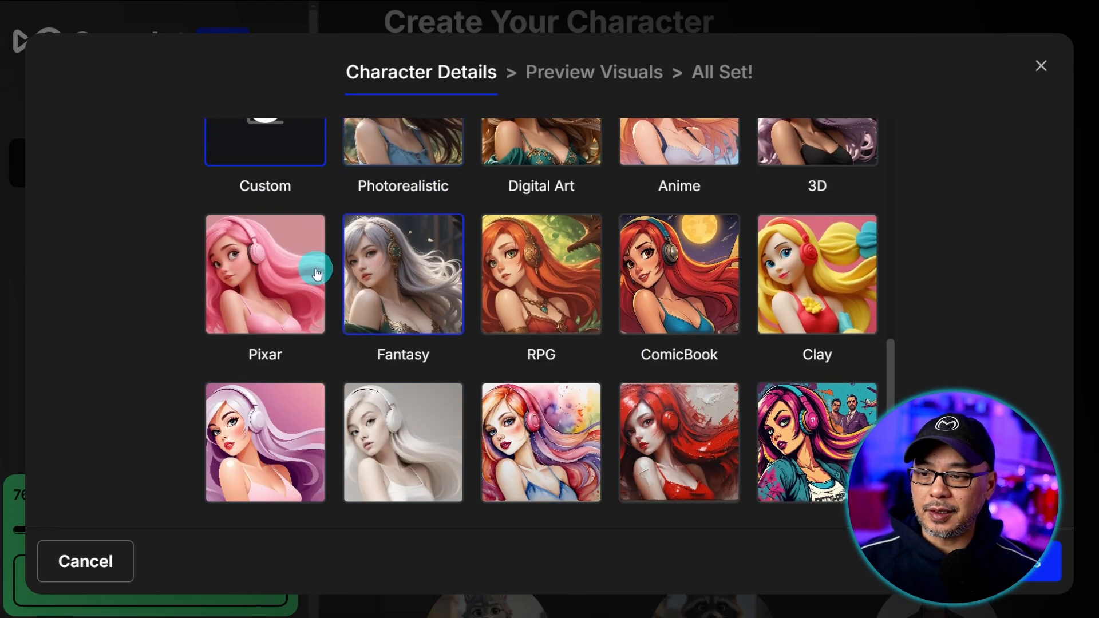
# - Choose the Pixar style preset and create preview images of the raccoon
pyautogui.click(260, 262)
pyautogui.scroll(2, 314, 316)
pyautogui.scroll(-1, 315, 317)
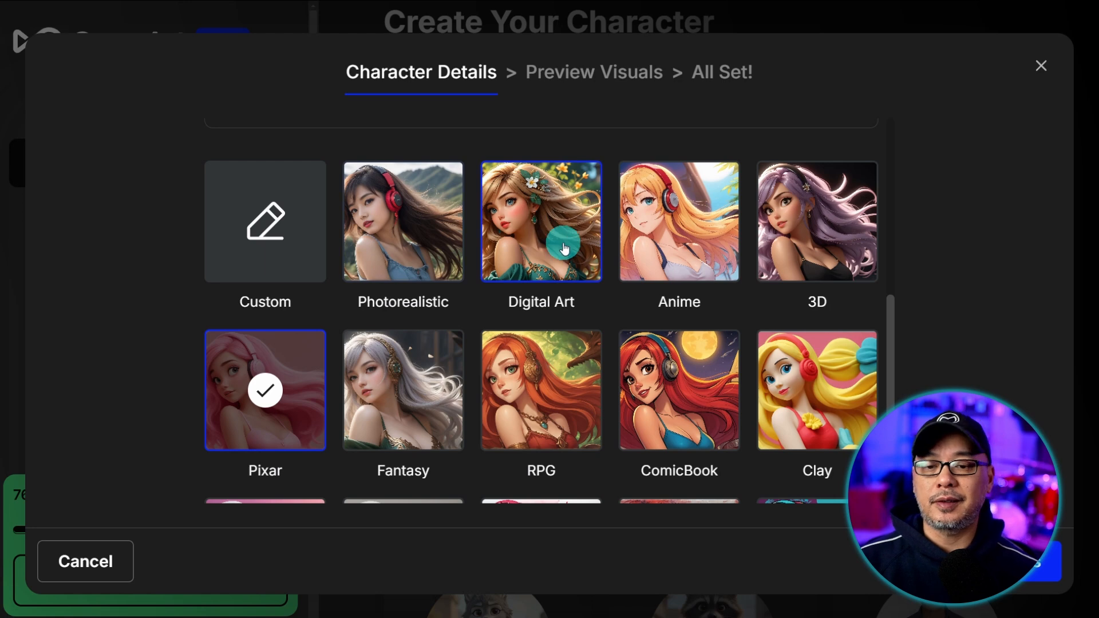
pyautogui.scroll(-2, 606, 300)
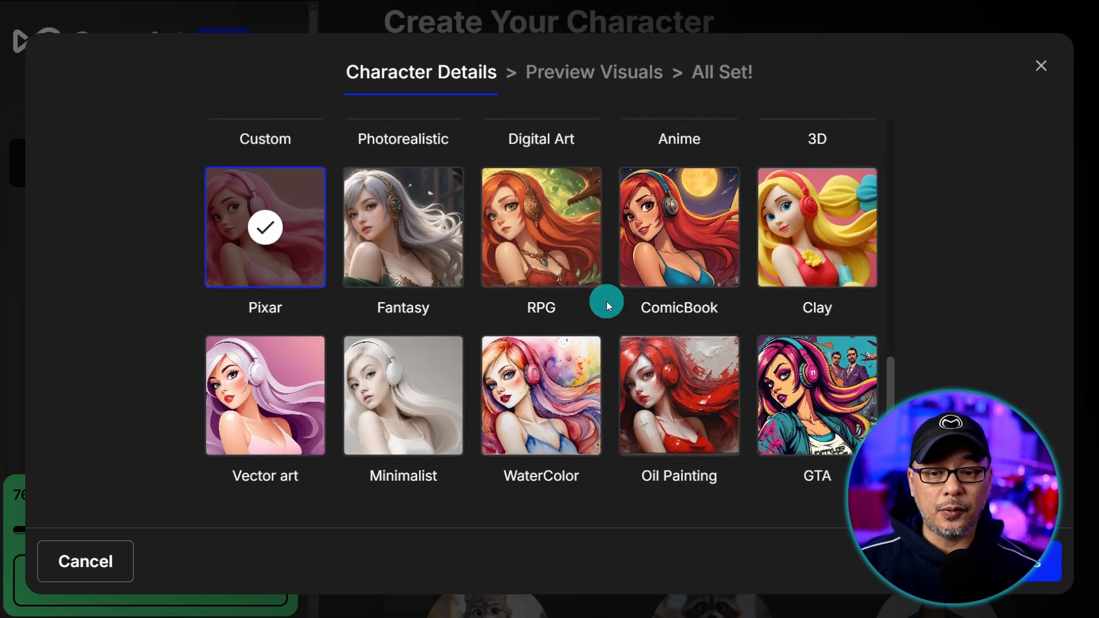
pyautogui.scroll(2, 606, 301)
pyautogui.scroll(2, 574, 333)
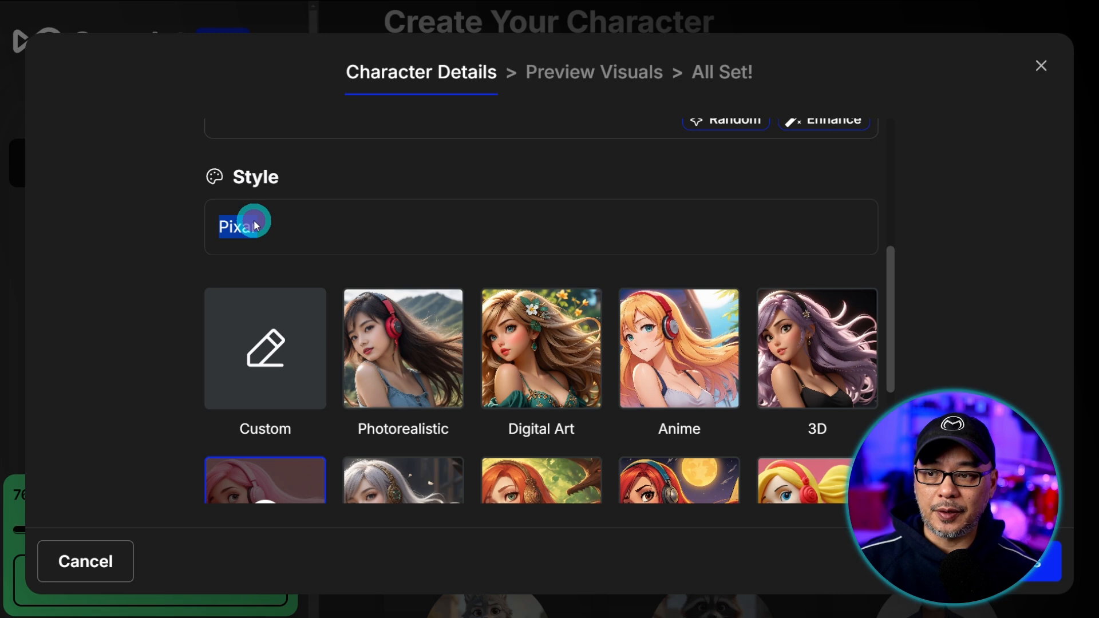
pyautogui.moveTo(253, 226); pyautogui.dragTo(266, 226)
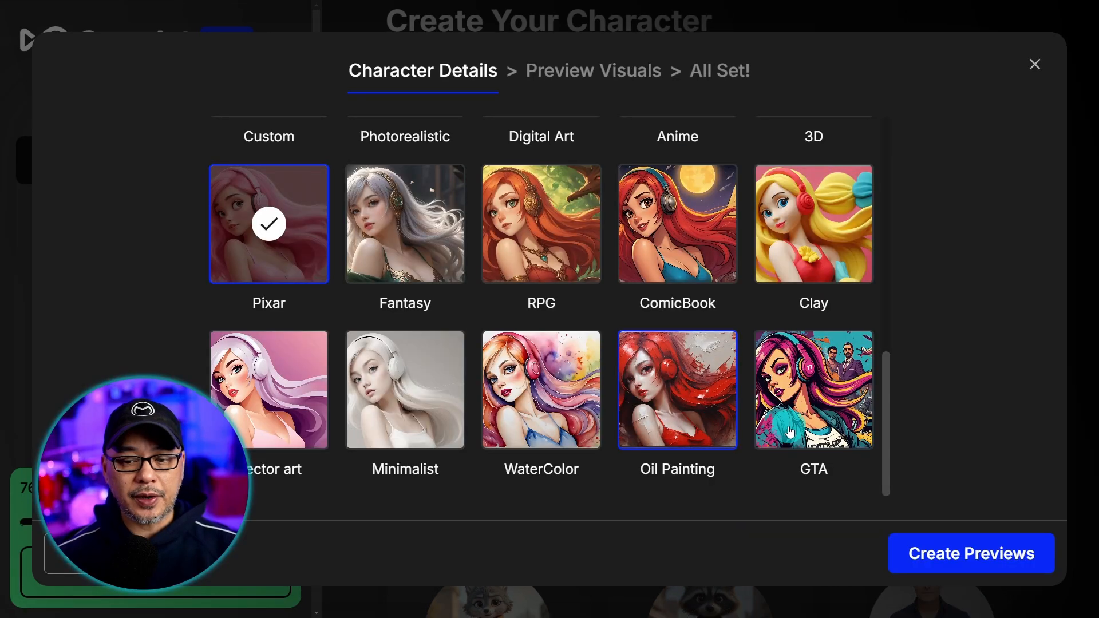
pyautogui.click(930, 553)
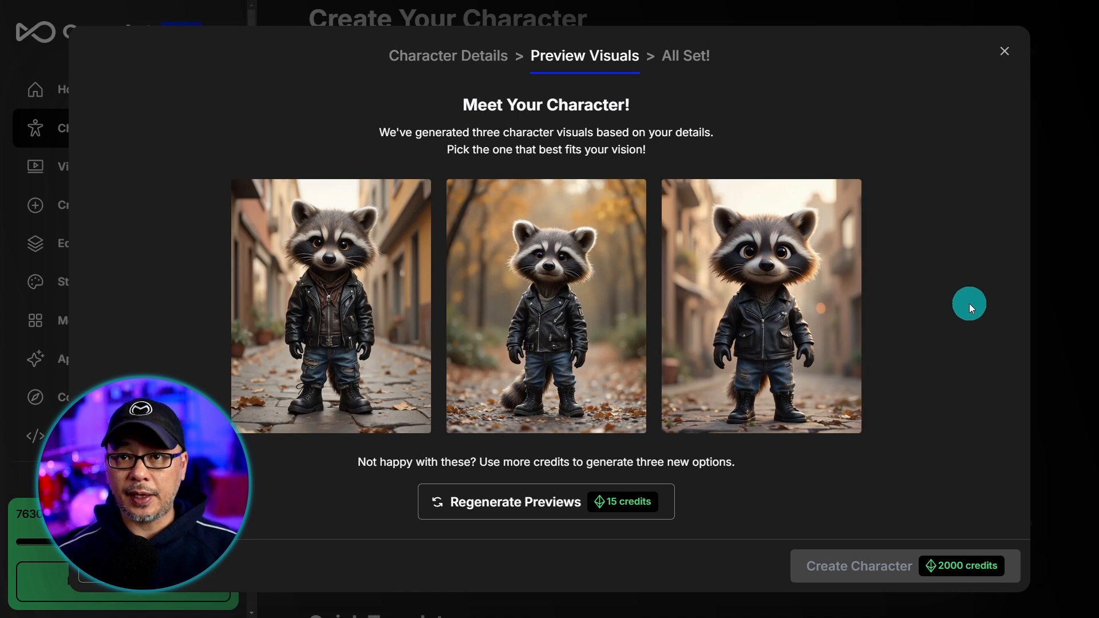
# - Select the first raccoon preview as Racky's look
pyautogui.click(394, 297)
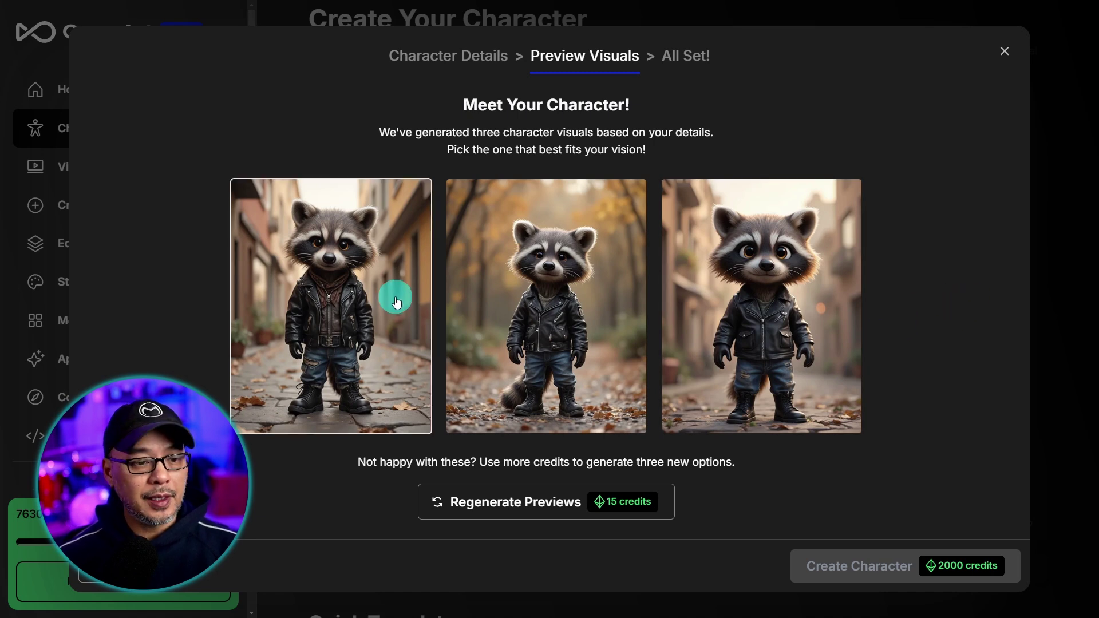
pyautogui.click(349, 318)
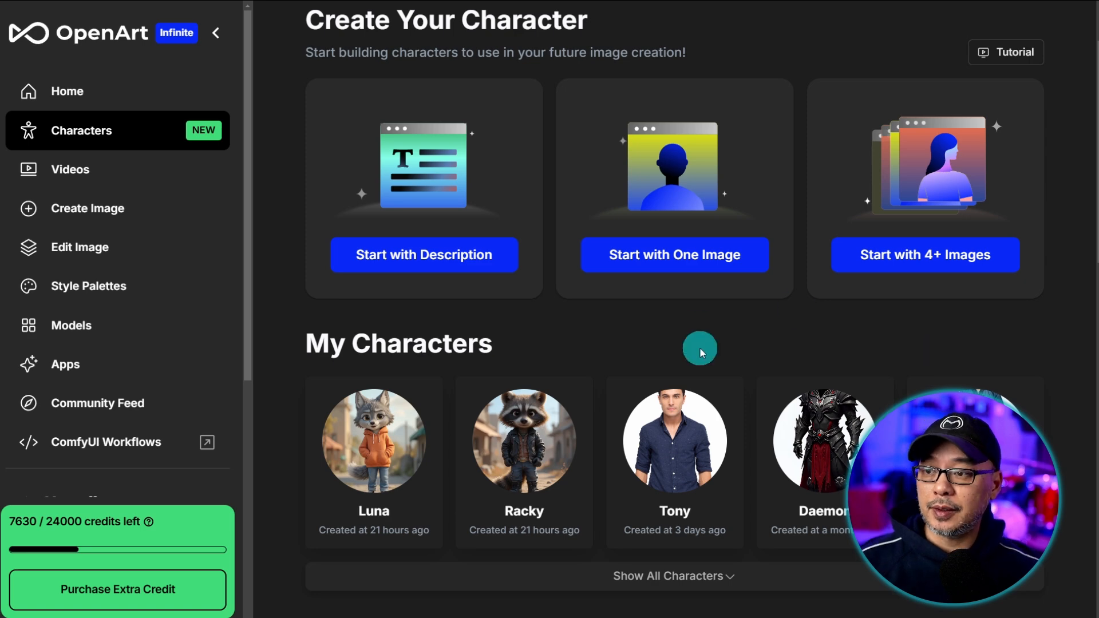
pyautogui.scroll(-3, 700, 347)
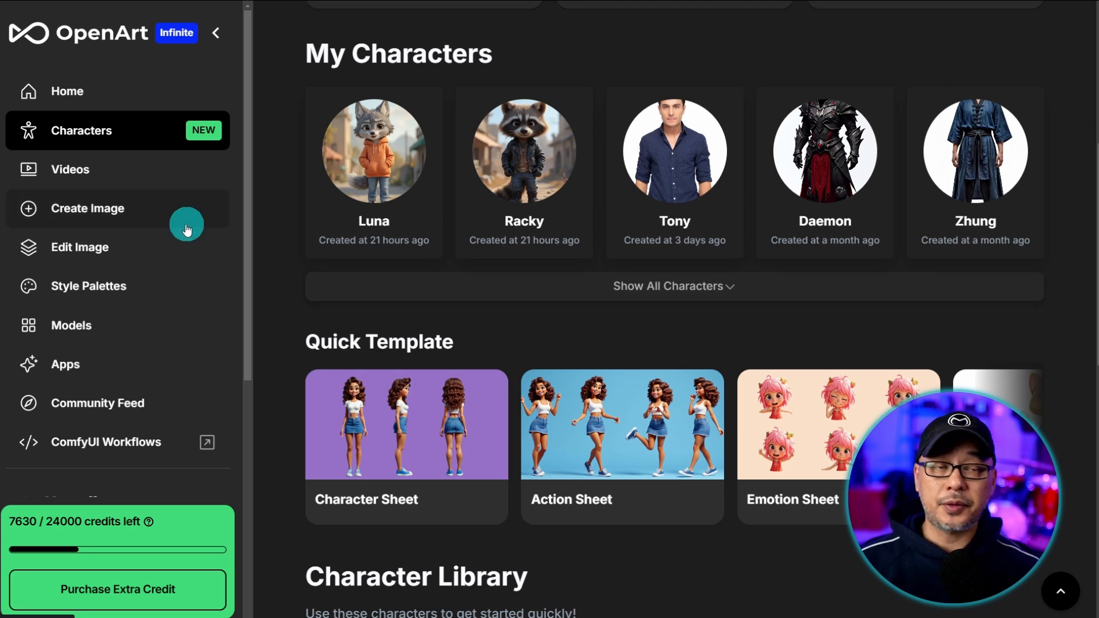
# - Pick the saved Racky character as the image generation model
pyautogui.click(96, 207)
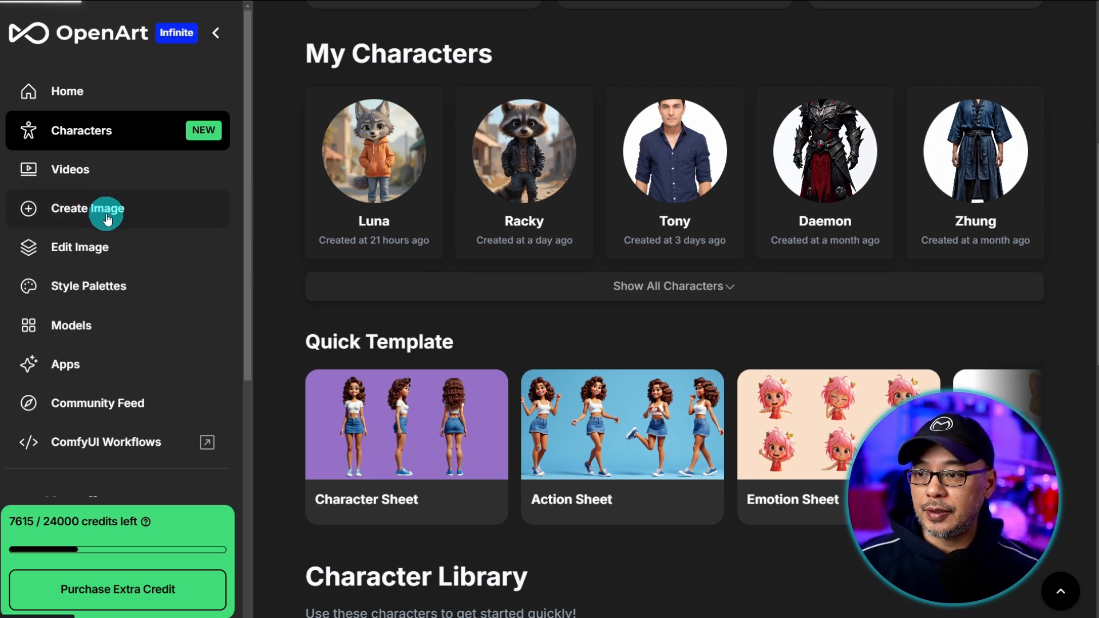
pyautogui.scroll(-1, 210, 281)
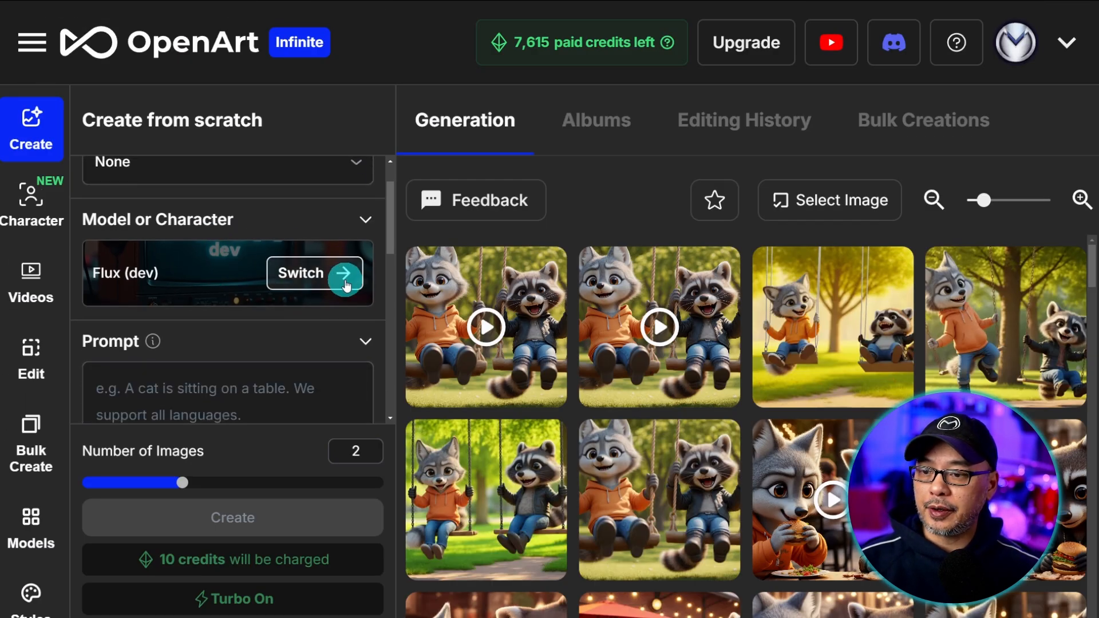
pyautogui.click(314, 274)
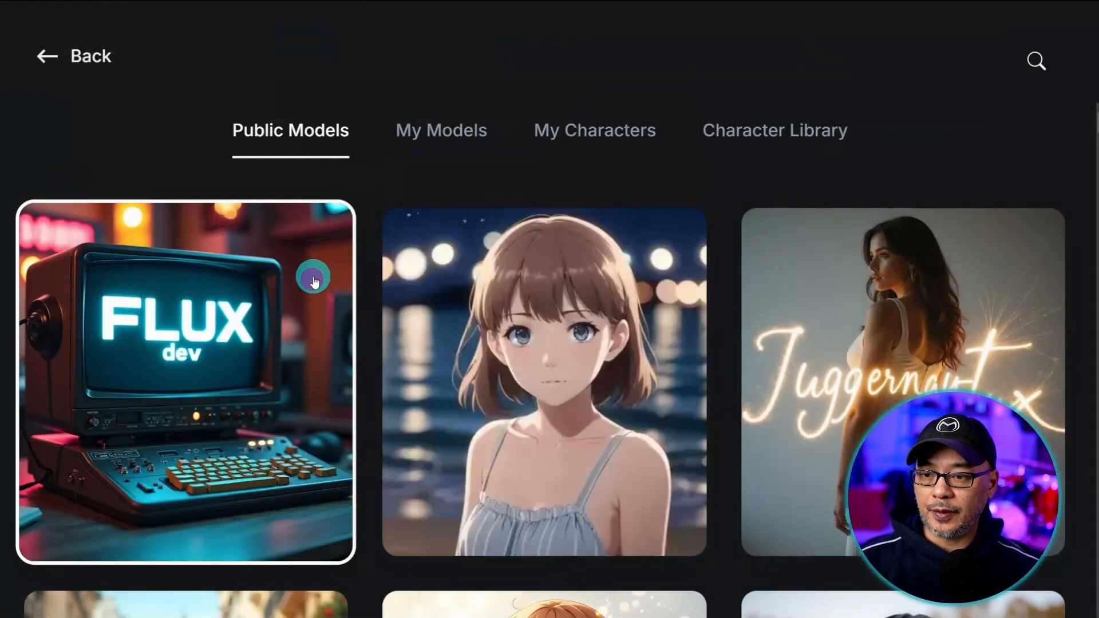
pyautogui.click(603, 142)
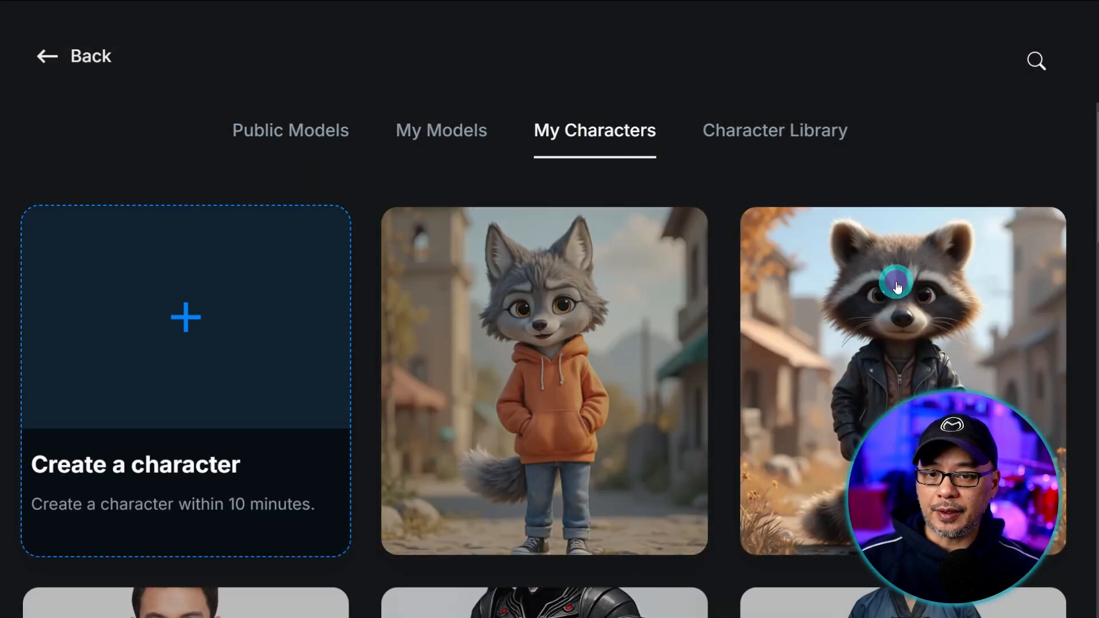
pyautogui.click(897, 284)
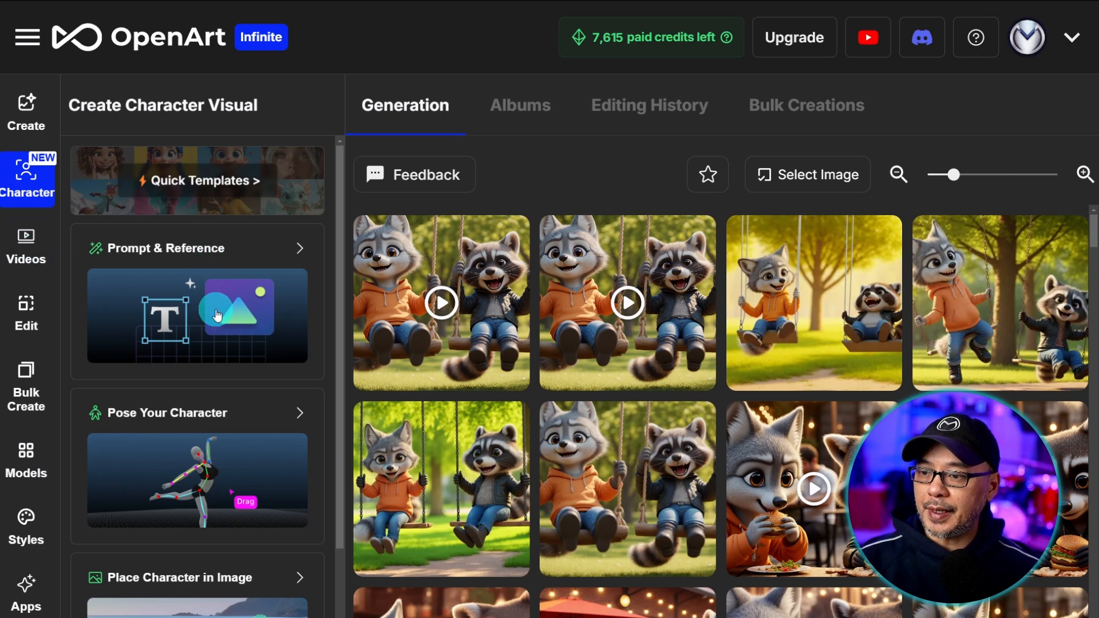
pyautogui.click(218, 317)
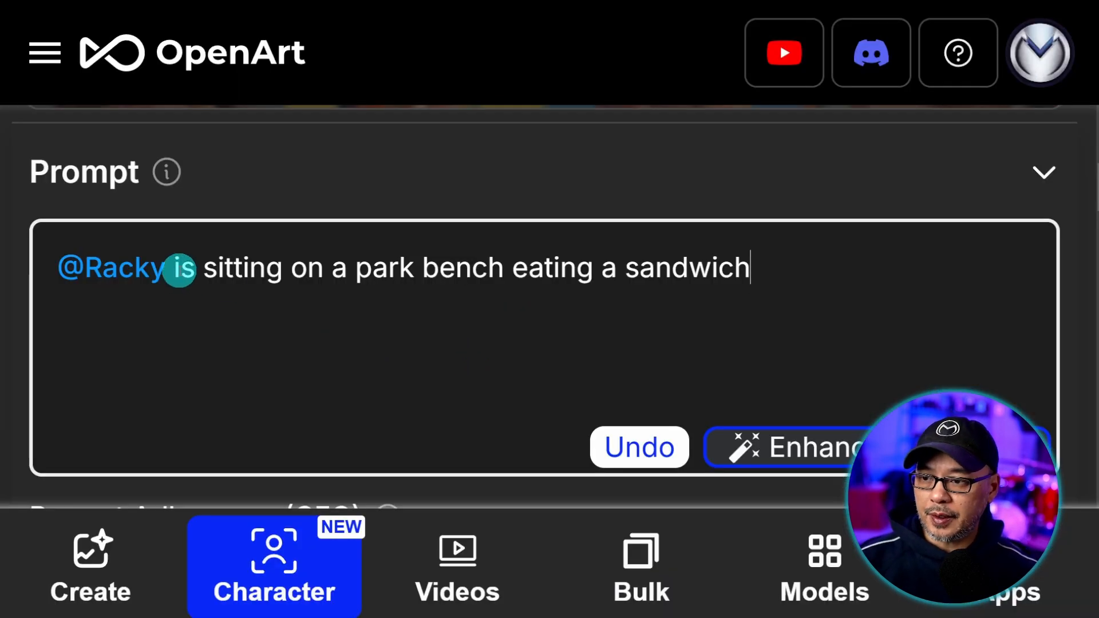
pyautogui.moveTo(176, 267); pyautogui.dragTo(856, 286)
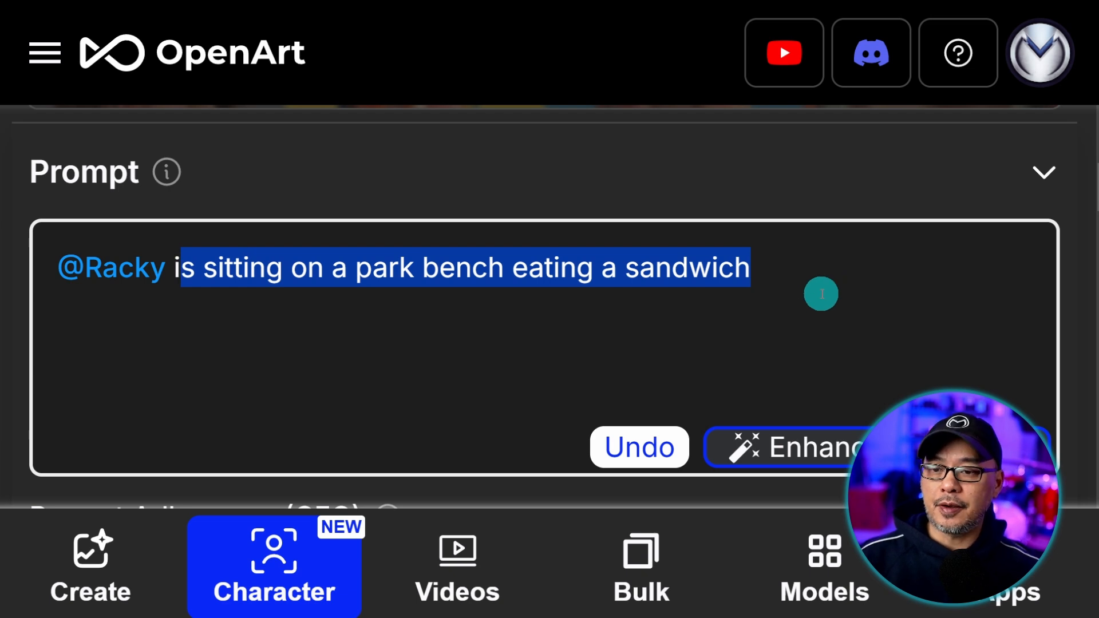
pyautogui.click(779, 325)
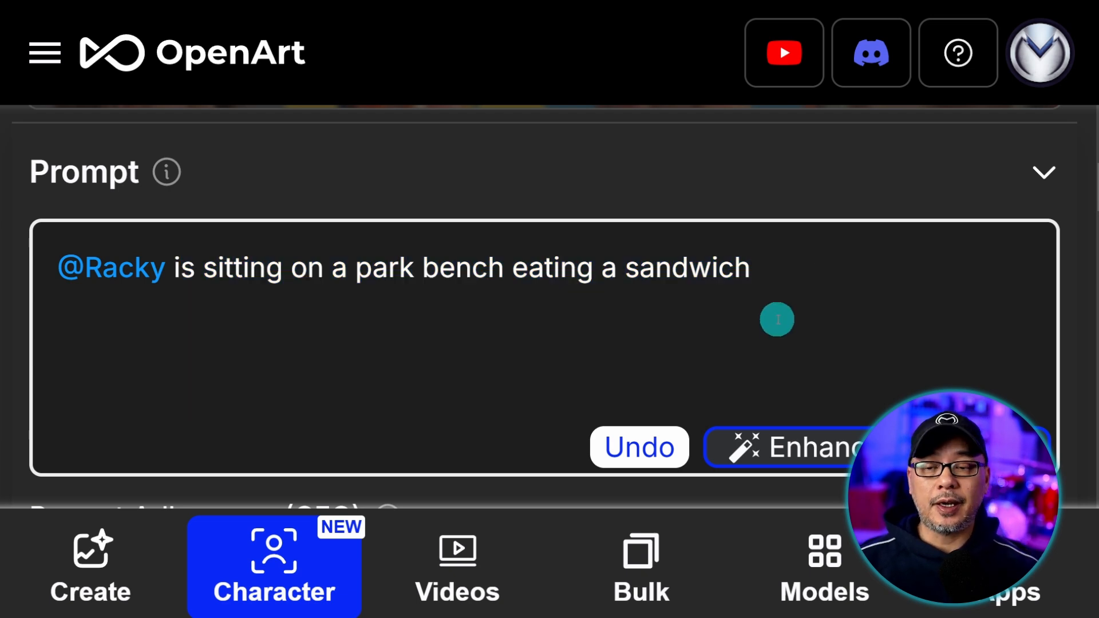
pyautogui.scroll(4, 778, 324)
pyautogui.scroll(1, 773, 344)
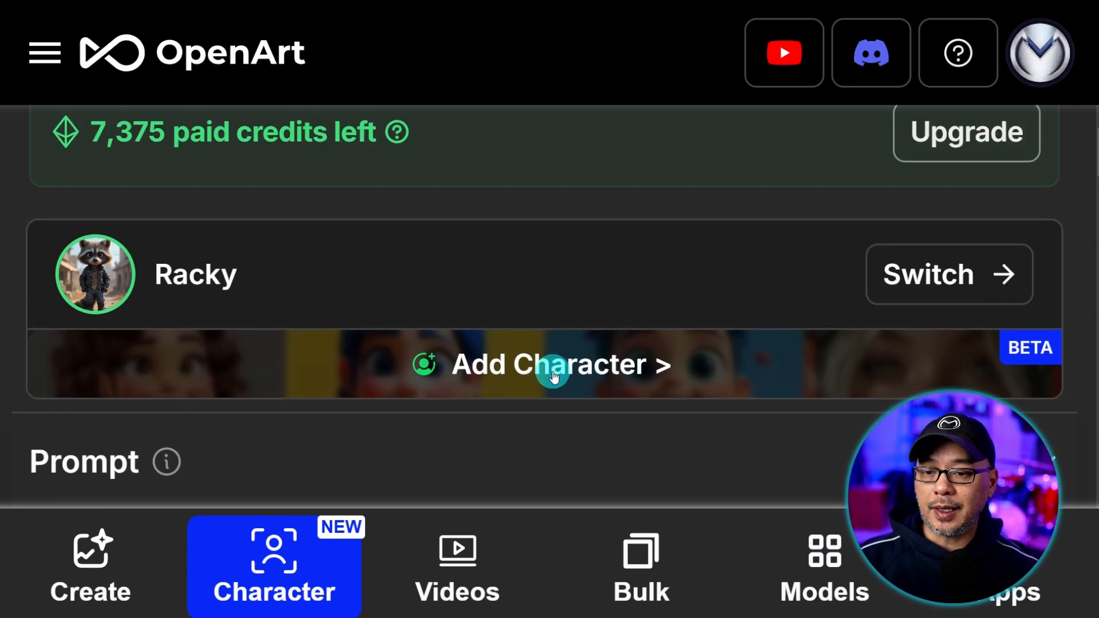
pyautogui.click(554, 369)
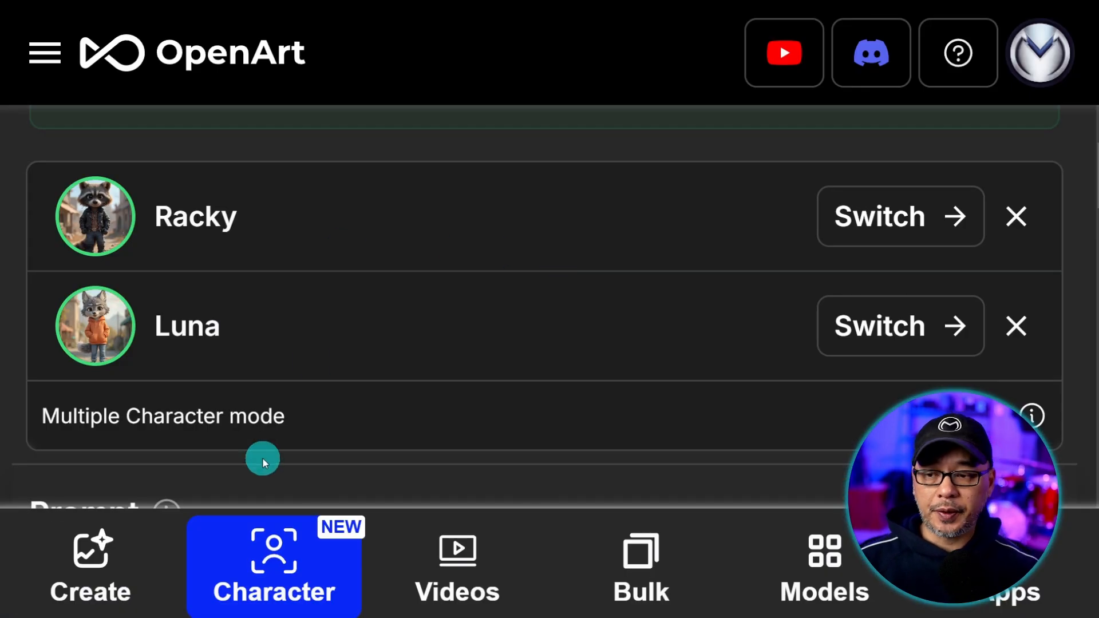
pyautogui.scroll(-2, 534, 361)
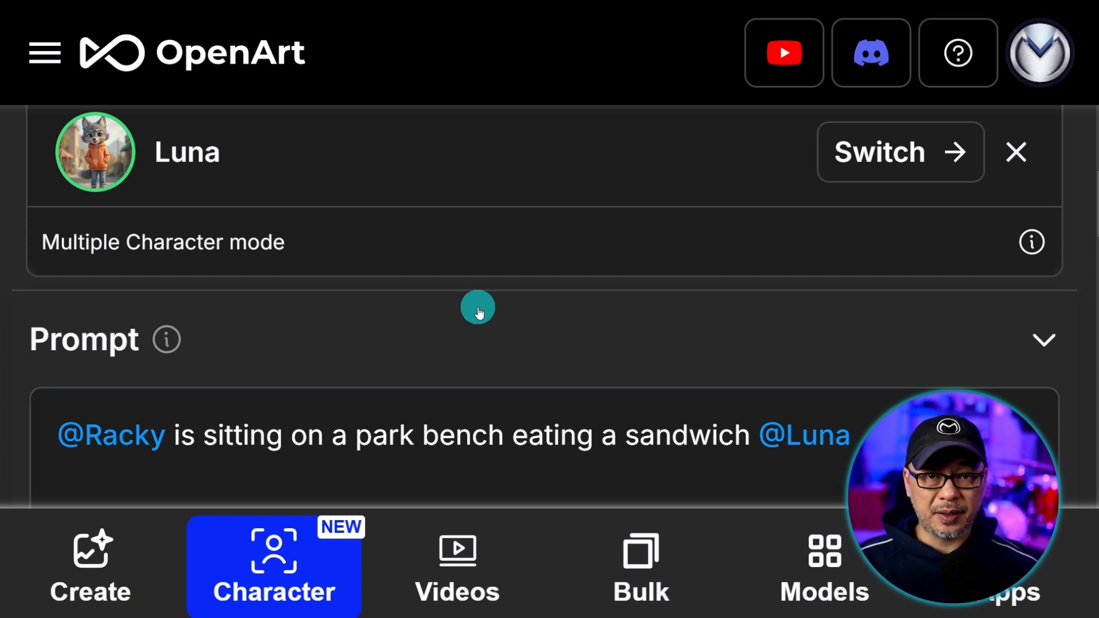
pyautogui.scroll(-1, 478, 335)
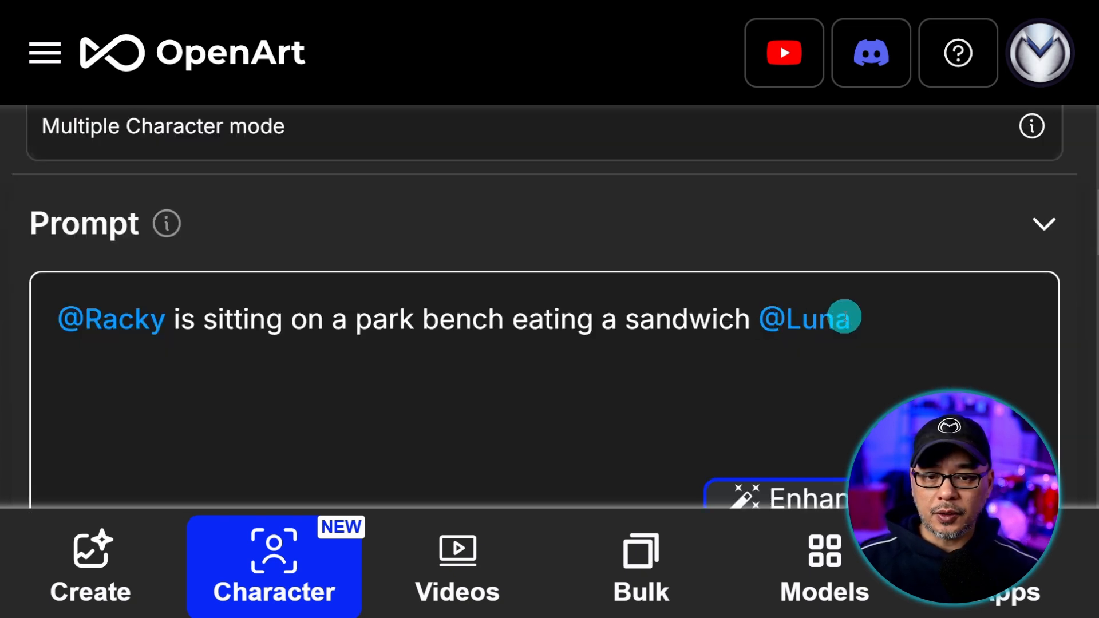
pyautogui.click(803, 438)
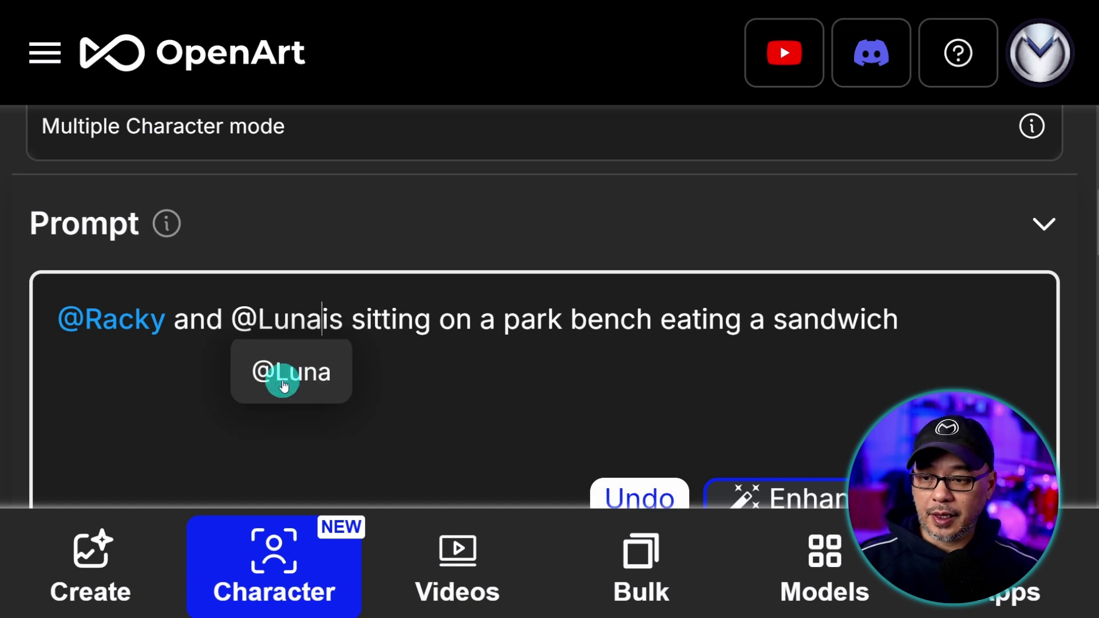
pyautogui.click(284, 378)
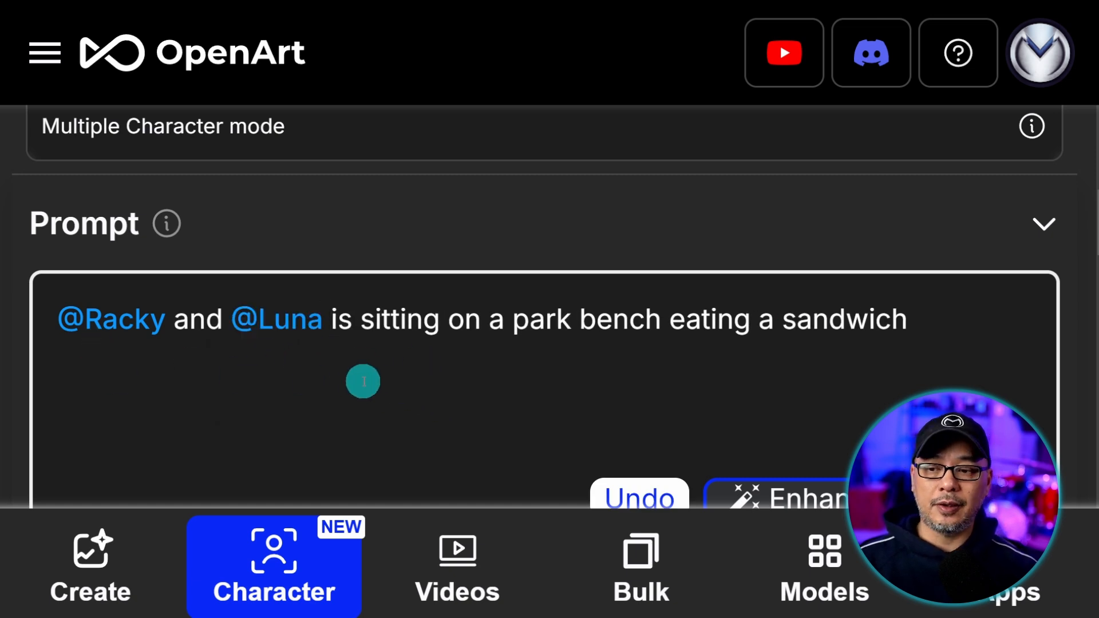
pyautogui.doubleClick(344, 325)
pyautogui.write('are')
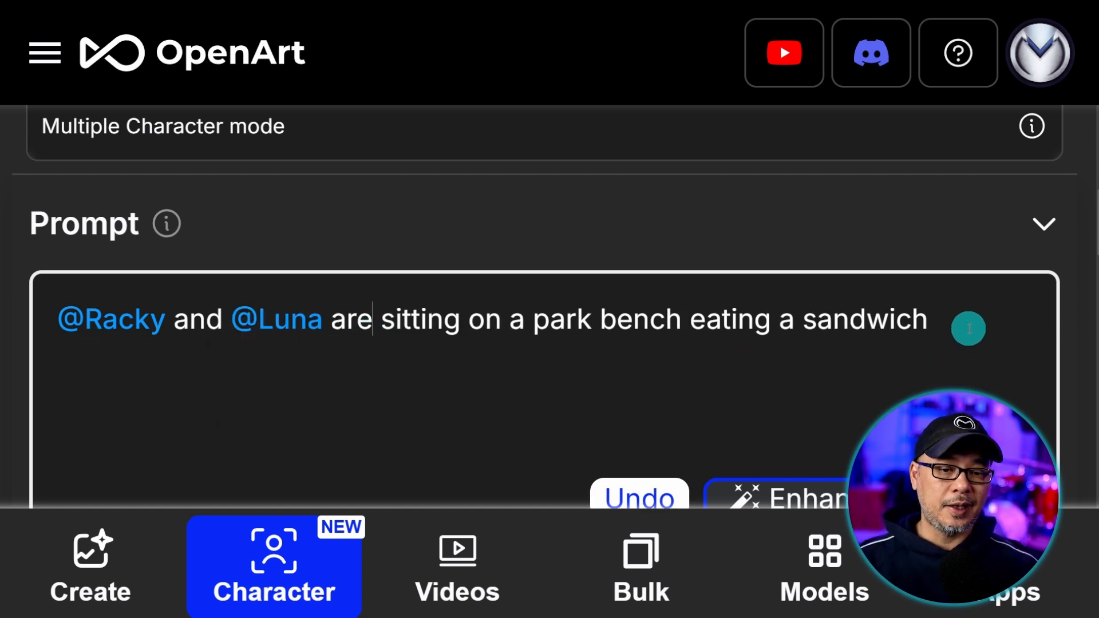
pyautogui.scroll(-3, 968, 327)
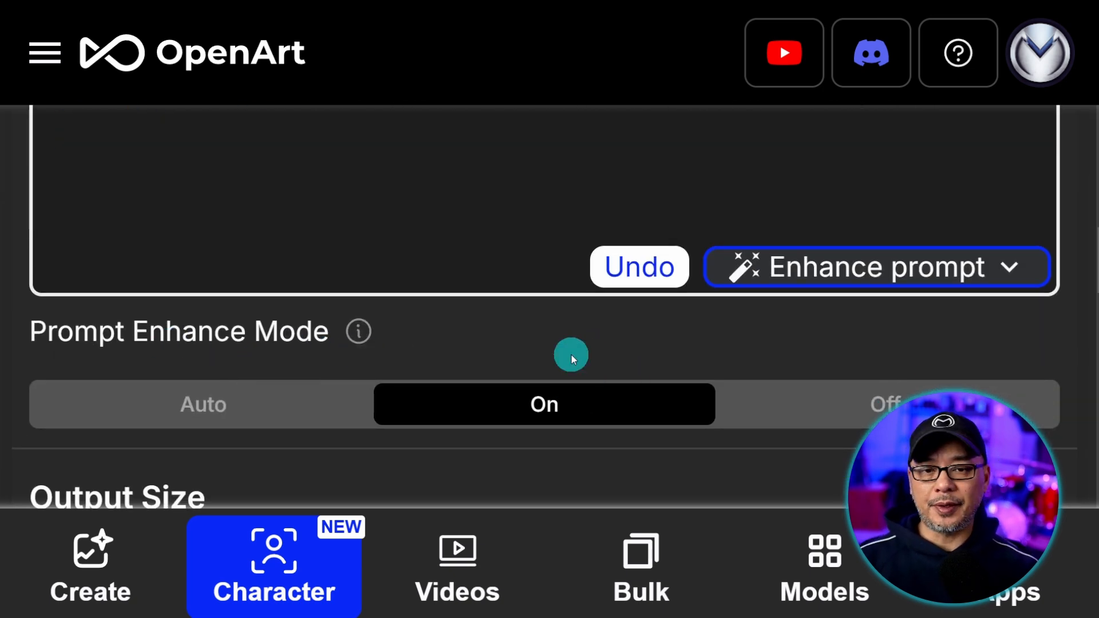
pyautogui.scroll(3, 696, 351)
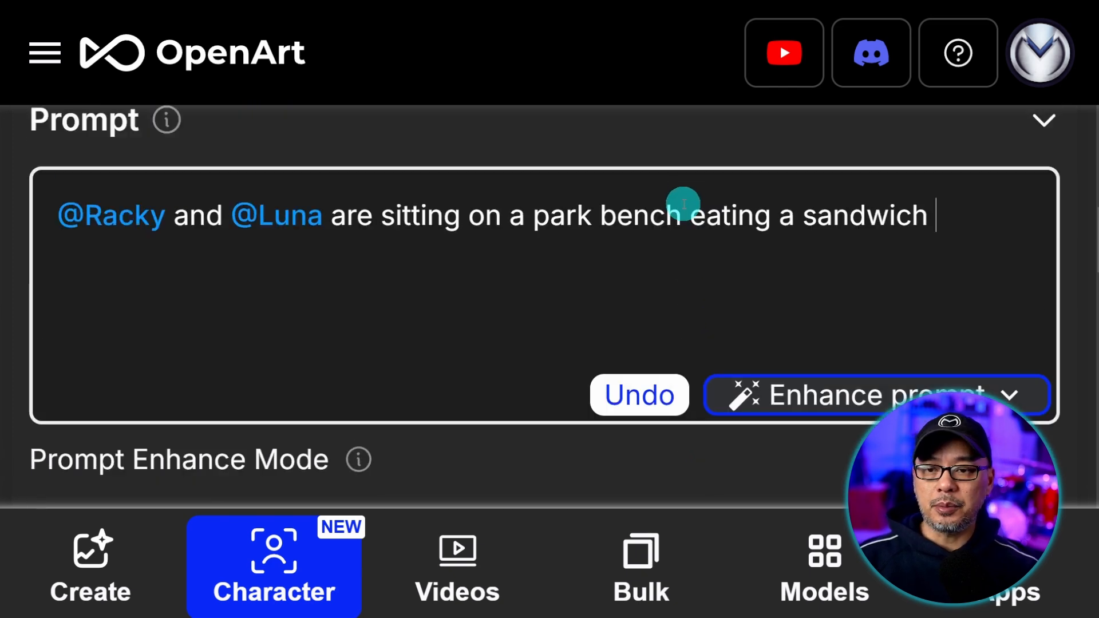
pyautogui.scroll(1, 679, 258)
pyautogui.scroll(-1, 675, 271)
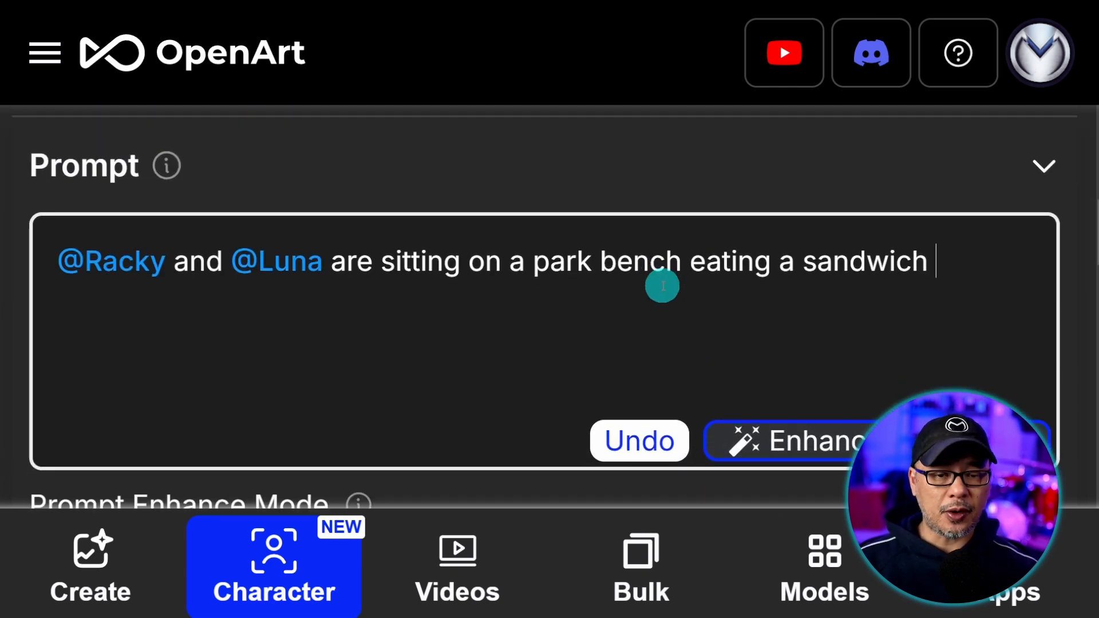
pyautogui.scroll(-3, 663, 287)
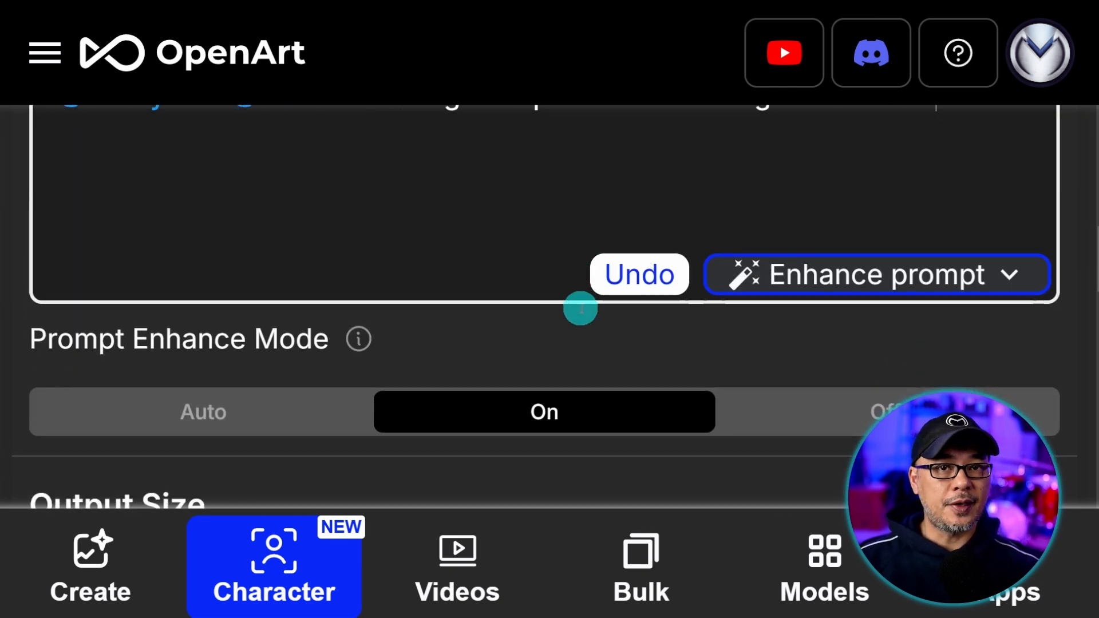
pyautogui.scroll(-1, 585, 301)
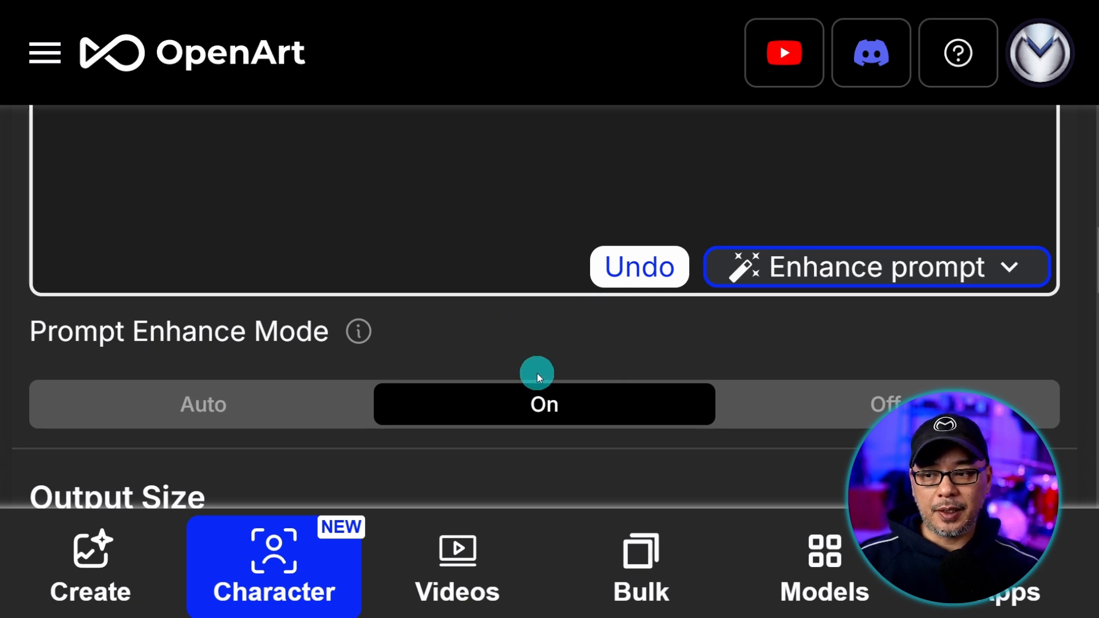
pyautogui.scroll(-5, 601, 258)
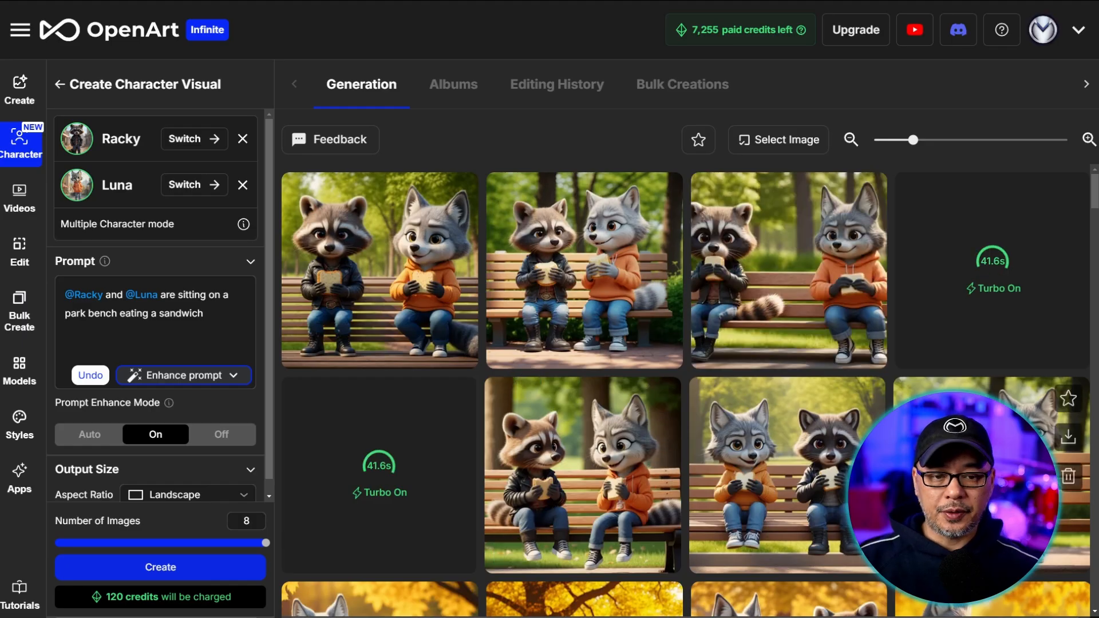
# - View one of the generated Racky and Luna park-bench images up close
pyautogui.click(370, 455)
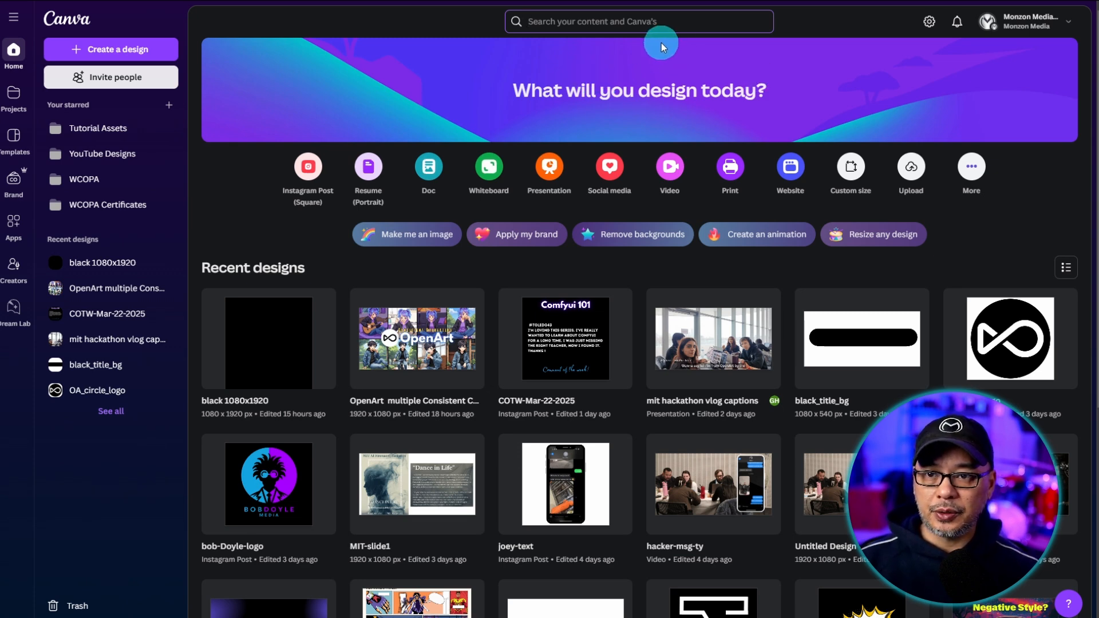
# - Search Canva for 'storyboard' designs and templates
pyautogui.hotkey('ctrl', '+')
pyautogui.hotkey('ctrl', '+')
pyautogui.click(654, 55)
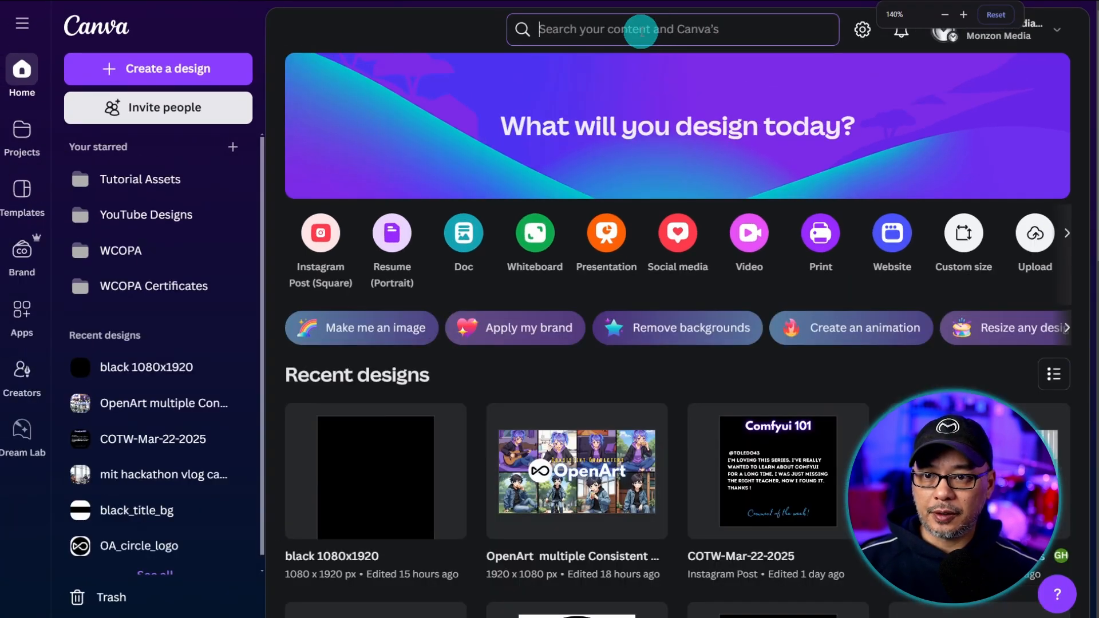
pyautogui.write('story')
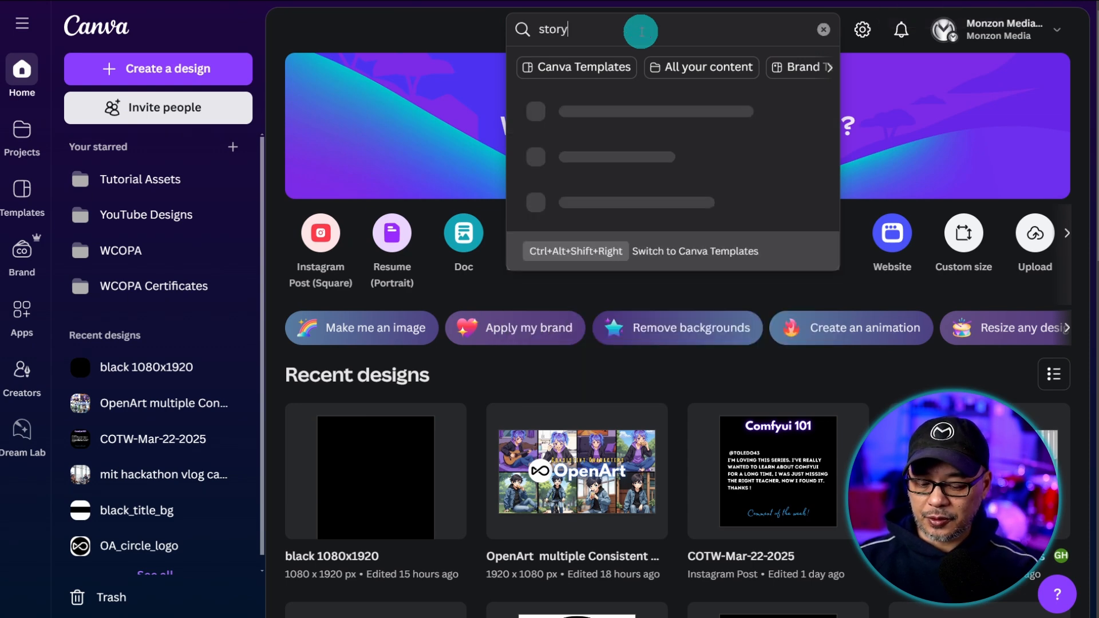
pyautogui.write('board')
pyautogui.press('Return')
pyautogui.scroll(-3, 677, 159)
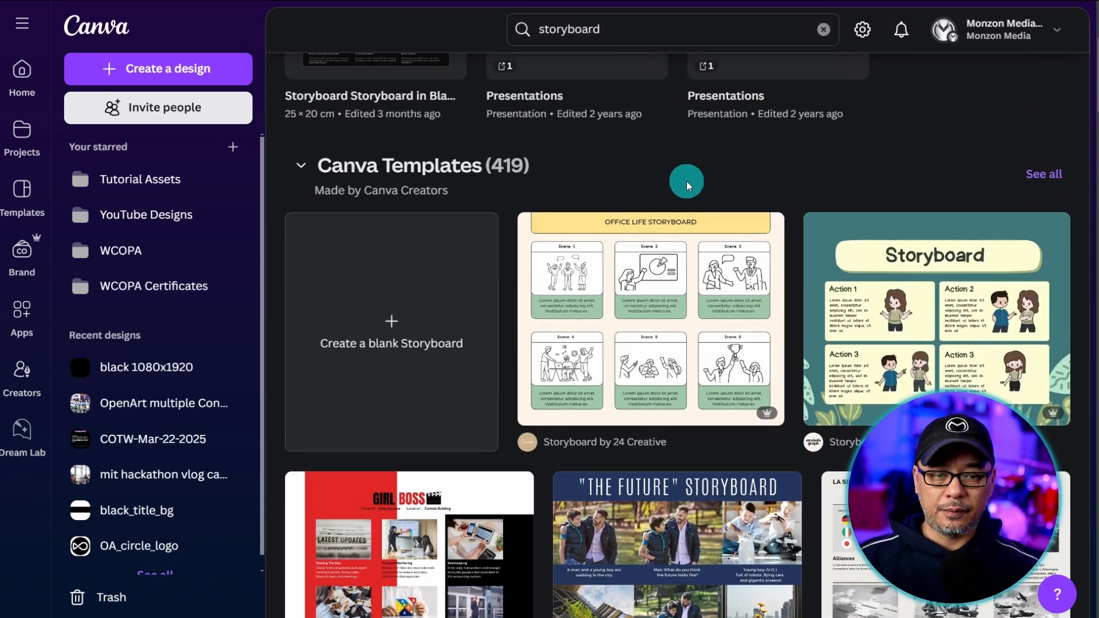
pyautogui.scroll(-3, 687, 183)
pyautogui.scroll(-2, 686, 198)
pyautogui.scroll(-2, 686, 206)
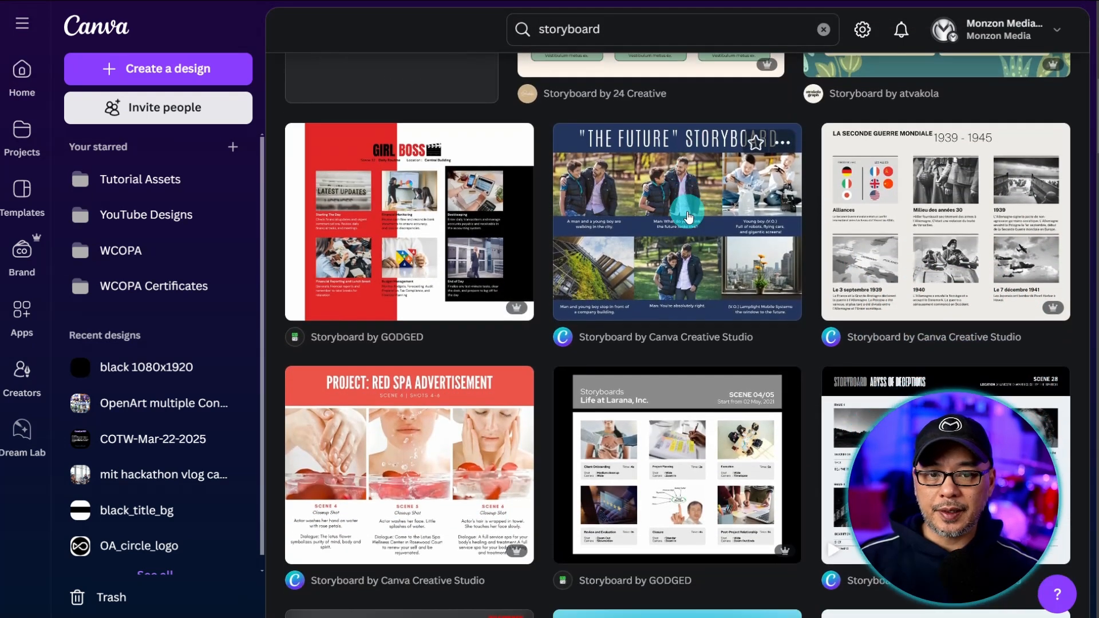
pyautogui.scroll(-2, 687, 211)
pyautogui.scroll(-2, 688, 215)
pyautogui.scroll(-2, 688, 214)
pyautogui.scroll(-3, 688, 215)
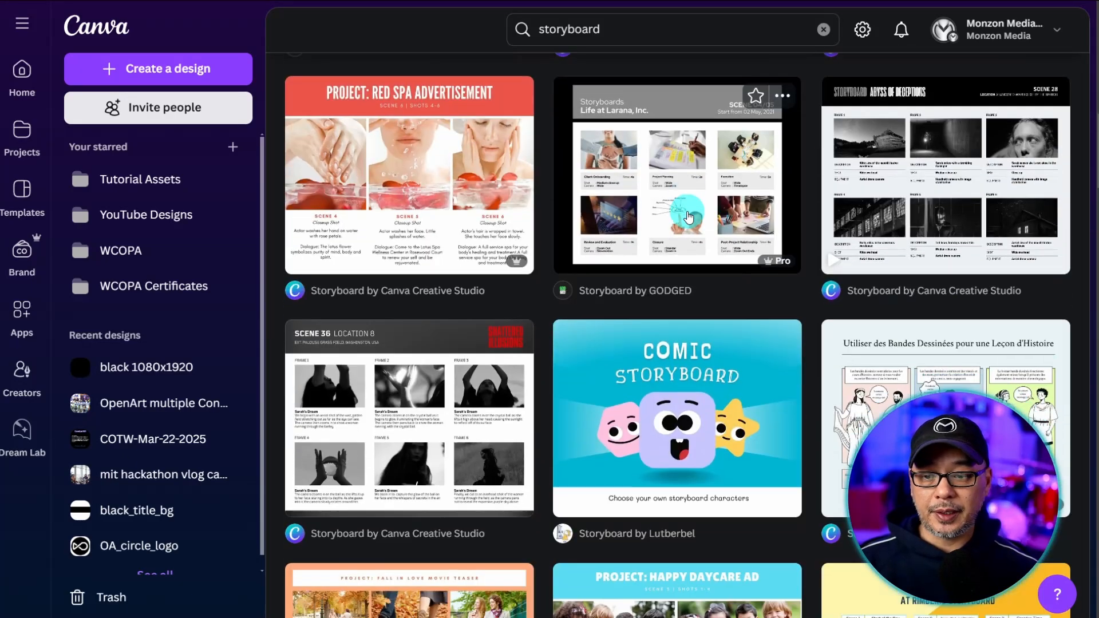
pyautogui.scroll(-3, 688, 215)
pyautogui.scroll(-2, 688, 215)
pyautogui.scroll(5, 688, 215)
pyautogui.scroll(8, 687, 212)
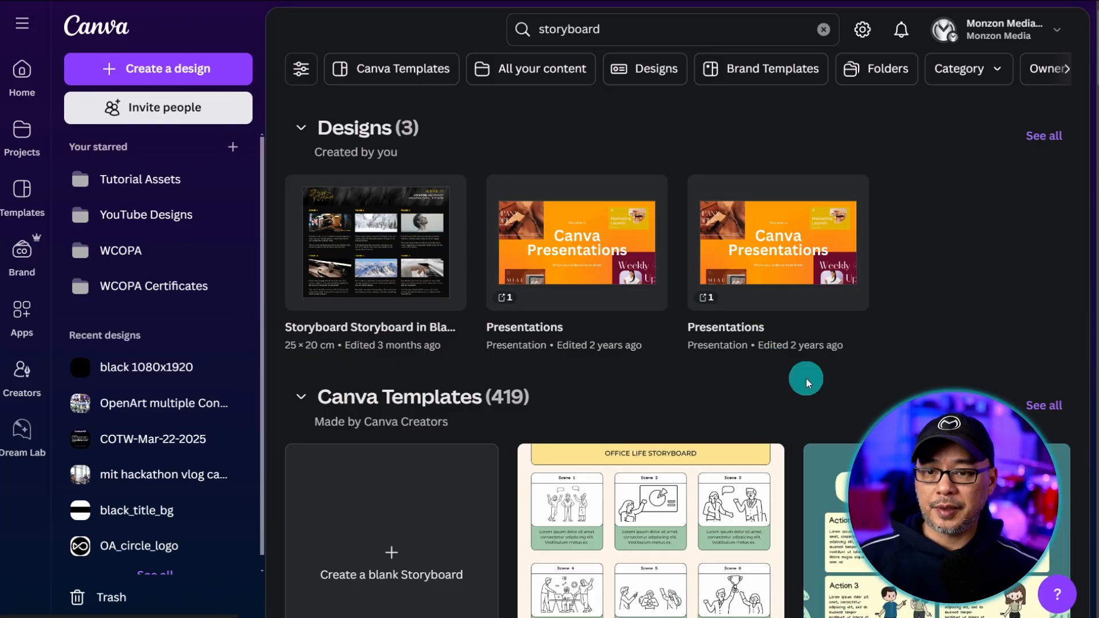
pyautogui.moveTo(375, 241)
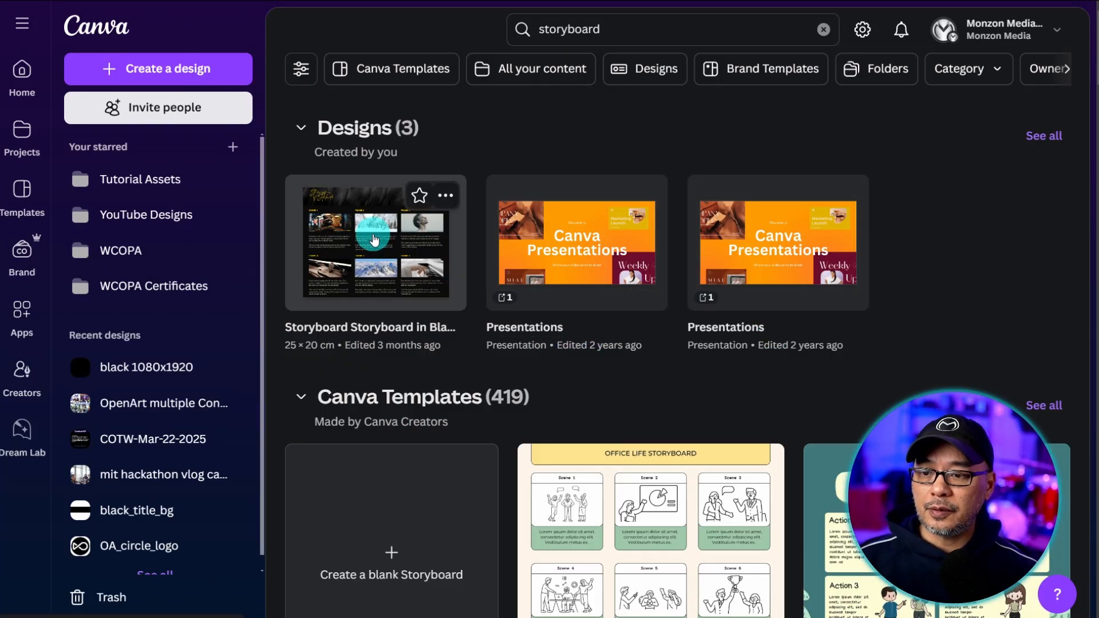
# - Open the dark indie storyboard and delete the Scene 1, Frame 2 and Frame 3 photos
pyautogui.click(365, 254)
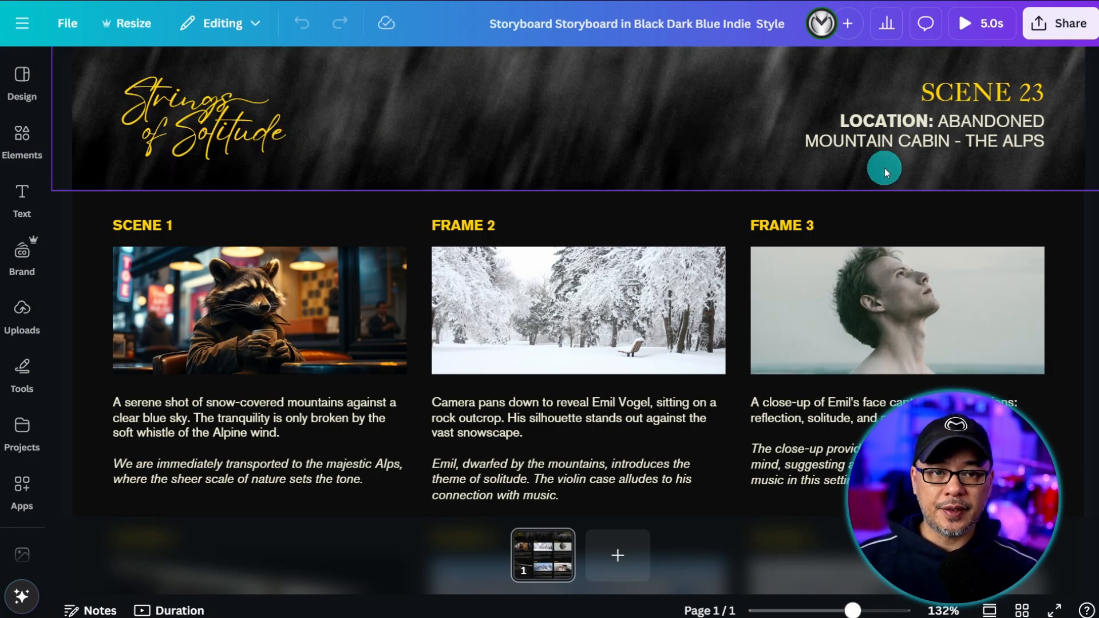
pyautogui.scroll(2, 885, 172)
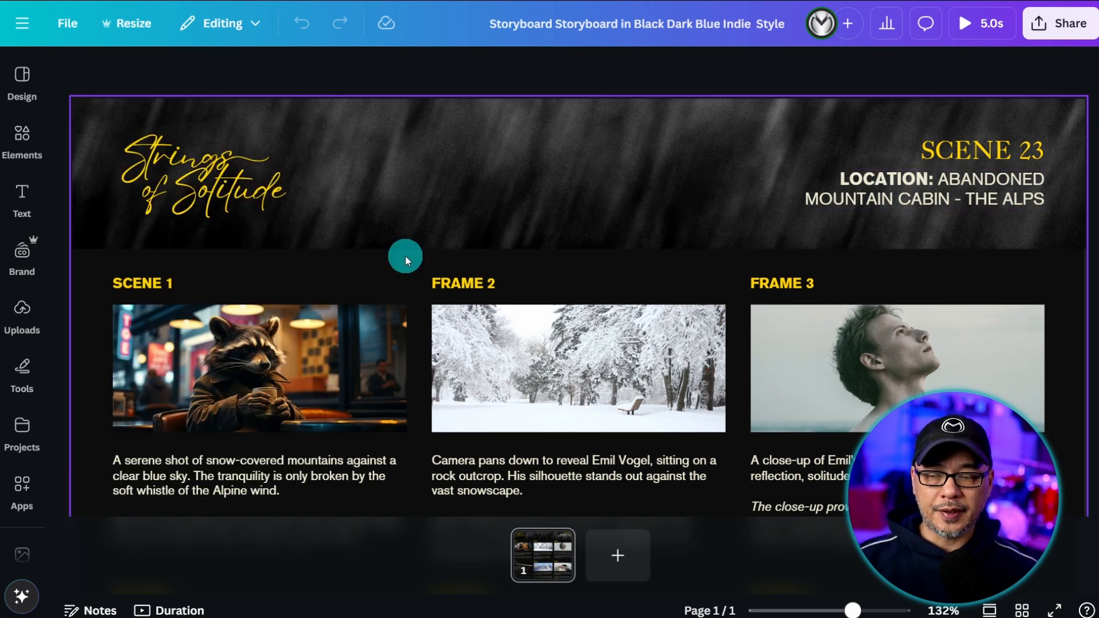
pyautogui.scroll(-2, 461, 234)
pyautogui.scroll(-2, 460, 236)
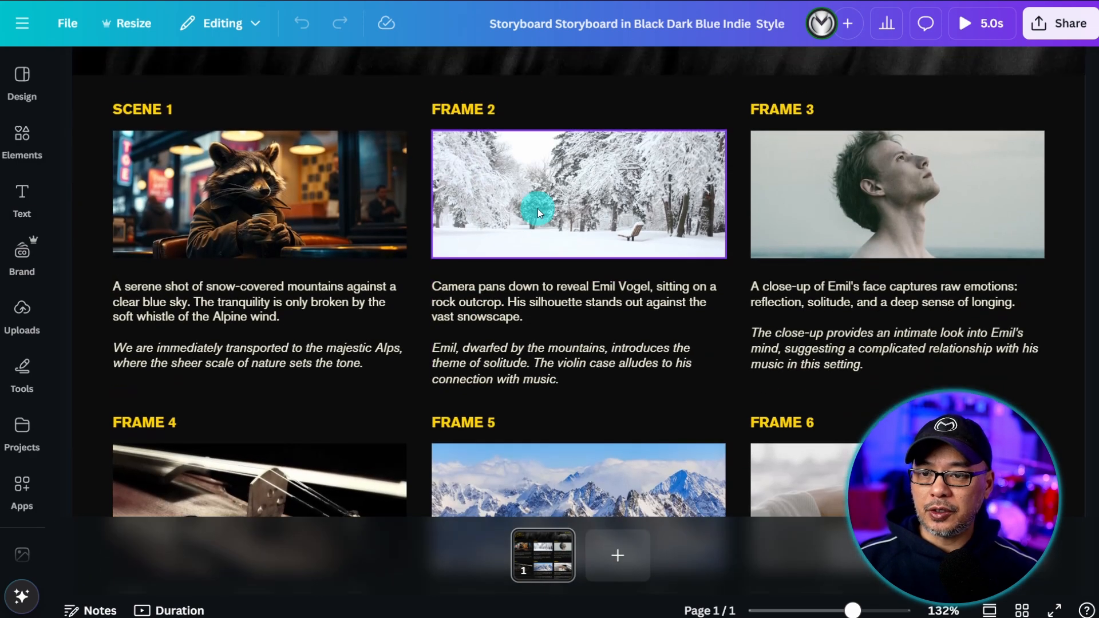
pyautogui.click(537, 209)
pyautogui.press('Delete')
pyautogui.click(312, 173)
pyautogui.press('Delete')
pyautogui.click(898, 194)
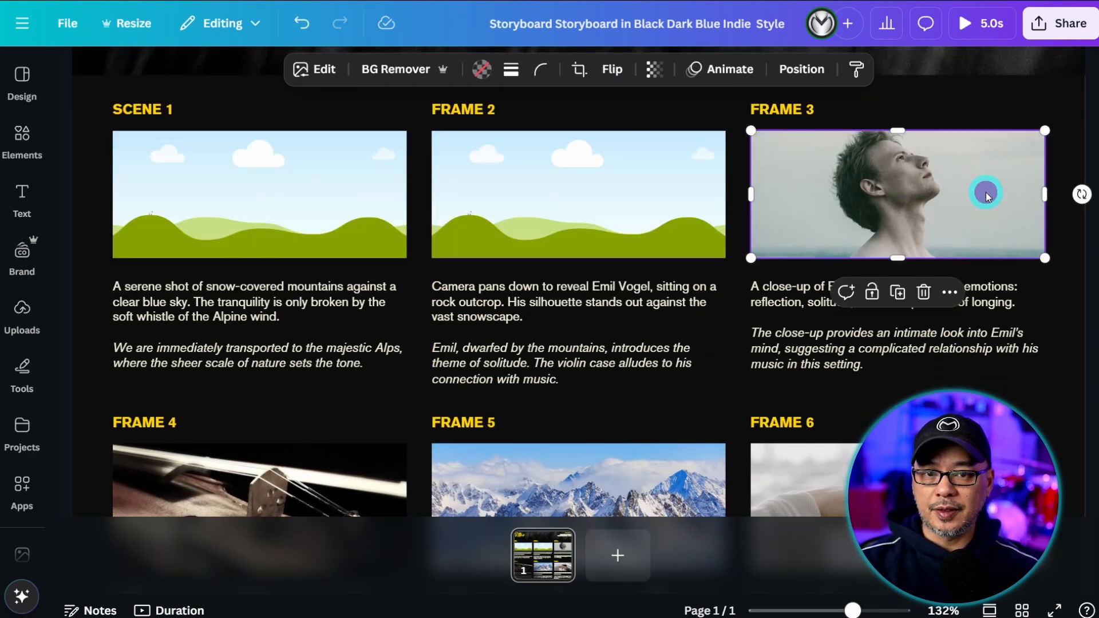
pyautogui.press('Delete')
pyautogui.scroll(-3, 567, 292)
pyautogui.scroll(2, 837, 404)
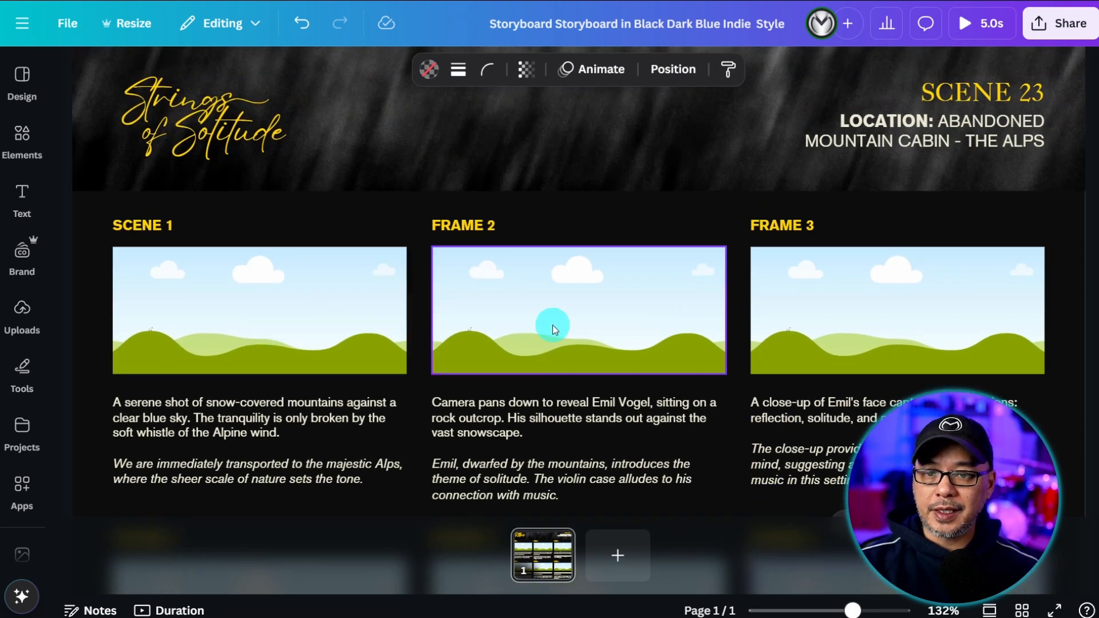
pyautogui.click(602, 344)
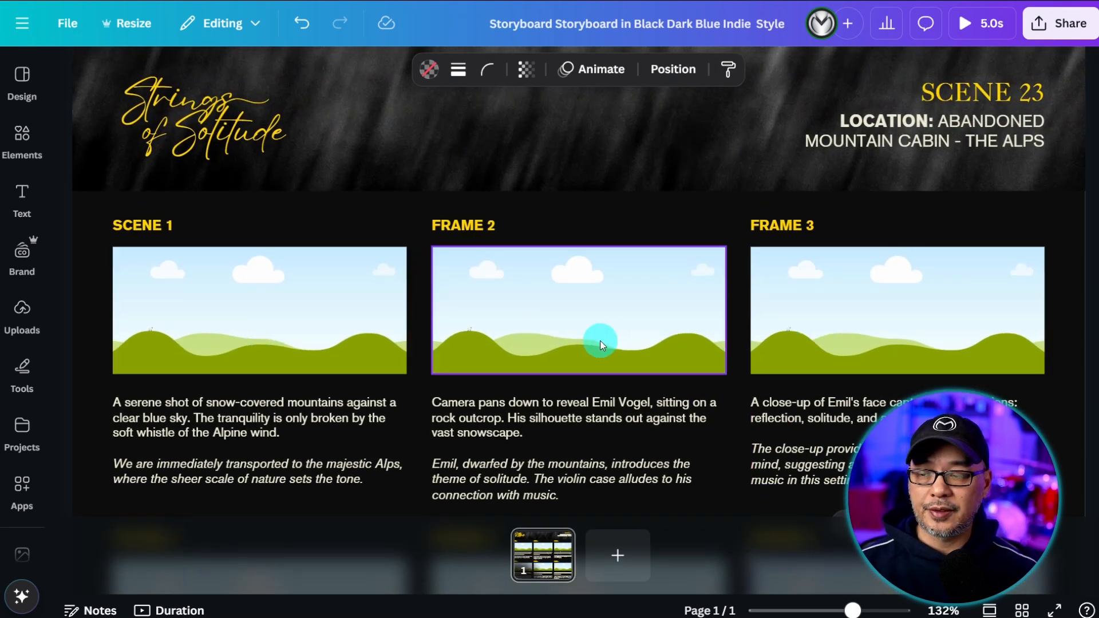
pyautogui.press('Escape')
# - Browse the Elements library and its grid layouts
pyautogui.click(34, 261)
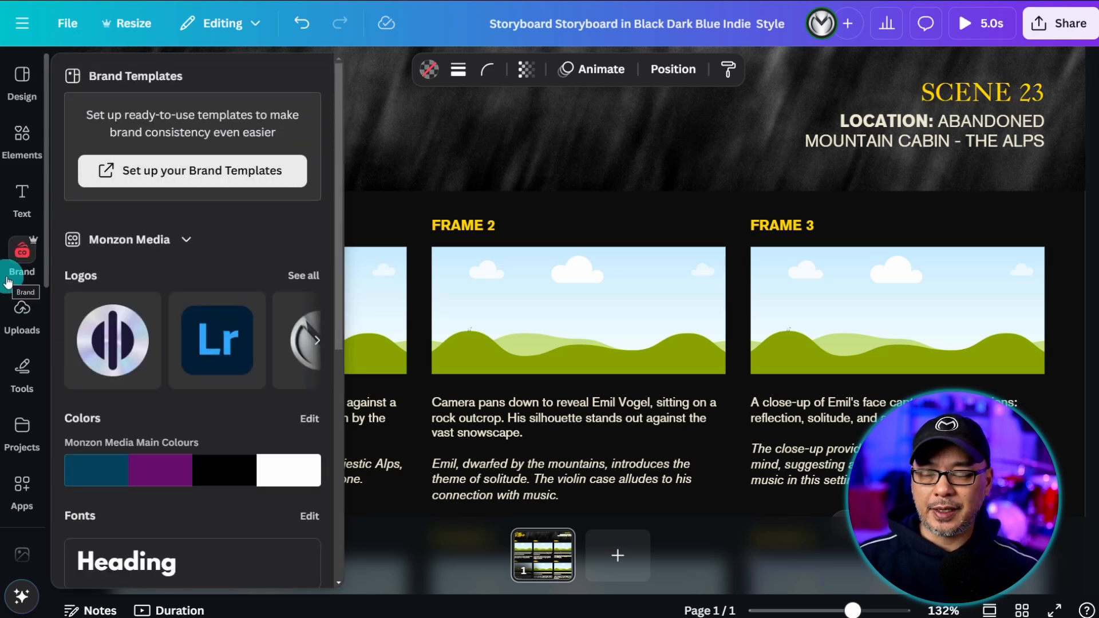
pyautogui.click(21, 203)
pyautogui.click(22, 143)
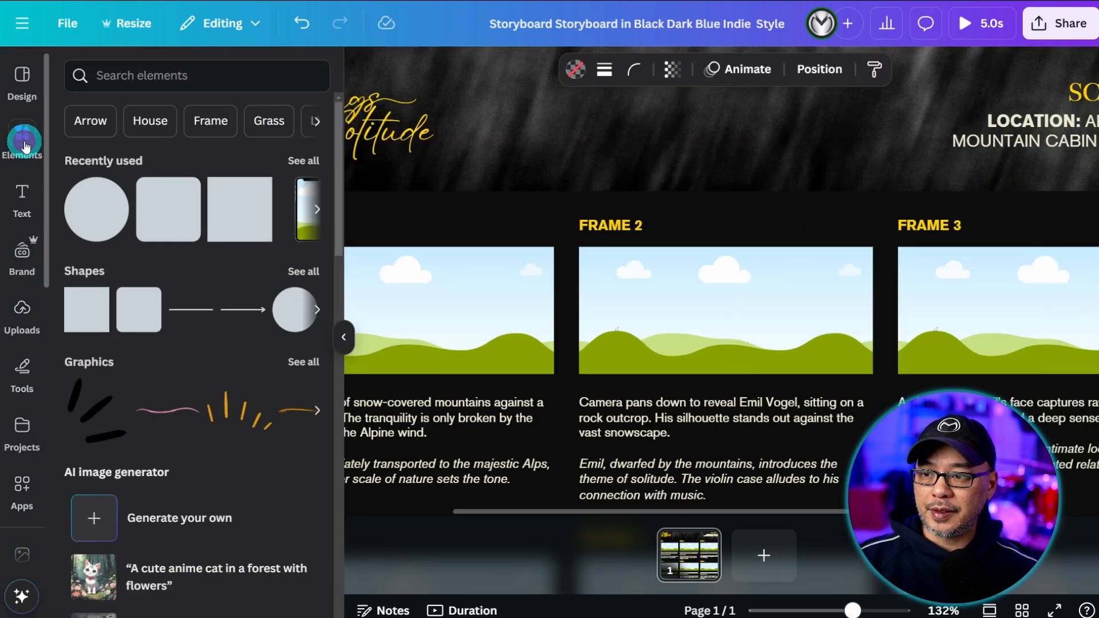
pyautogui.scroll(-2, 223, 192)
pyautogui.scroll(-5, 224, 194)
pyautogui.scroll(-3, 224, 194)
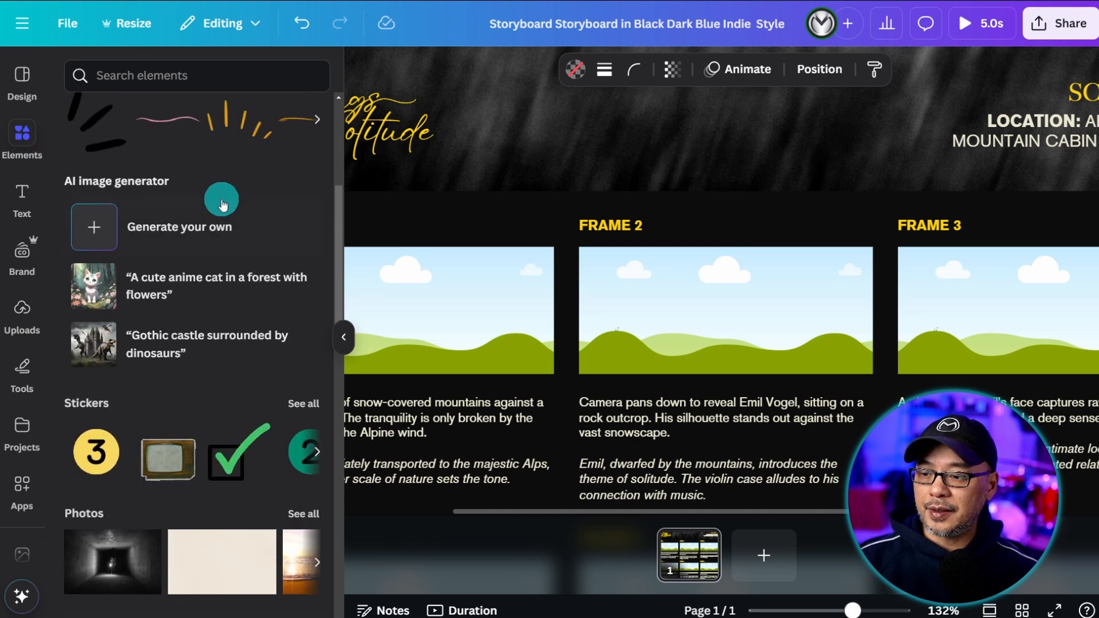
pyautogui.scroll(-5, 224, 195)
pyautogui.scroll(-5, 223, 194)
pyautogui.scroll(-3, 223, 206)
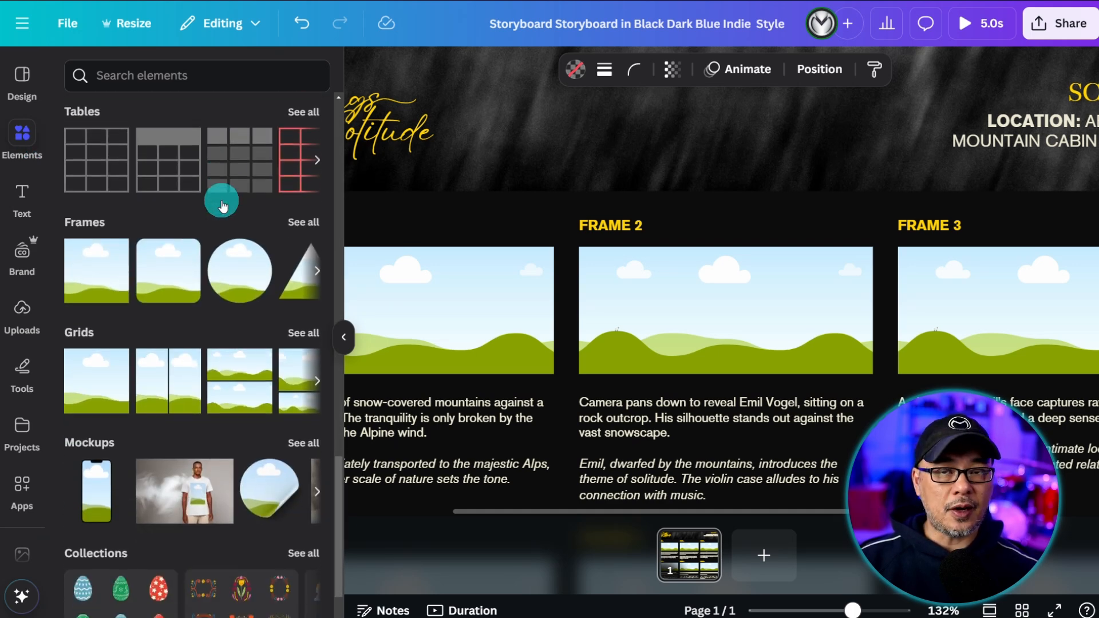
pyautogui.scroll(-2, 224, 206)
pyautogui.click(302, 286)
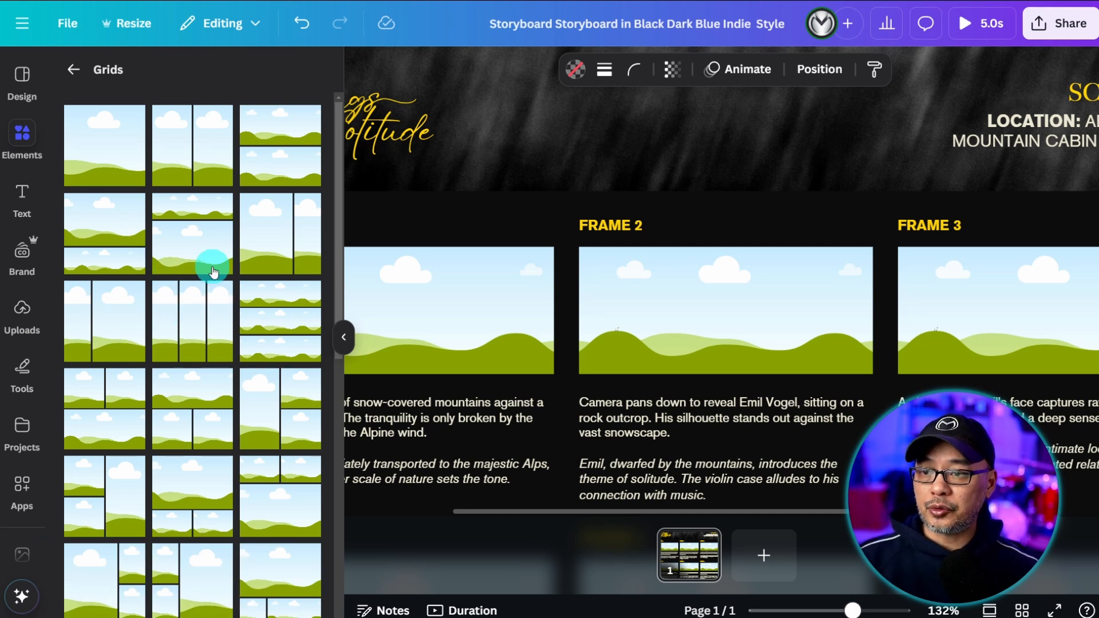
# - Drag the uploaded raccoon and fox image from Uploads into the Scene 1 frame
pyautogui.click(729, 208)
pyautogui.click(21, 314)
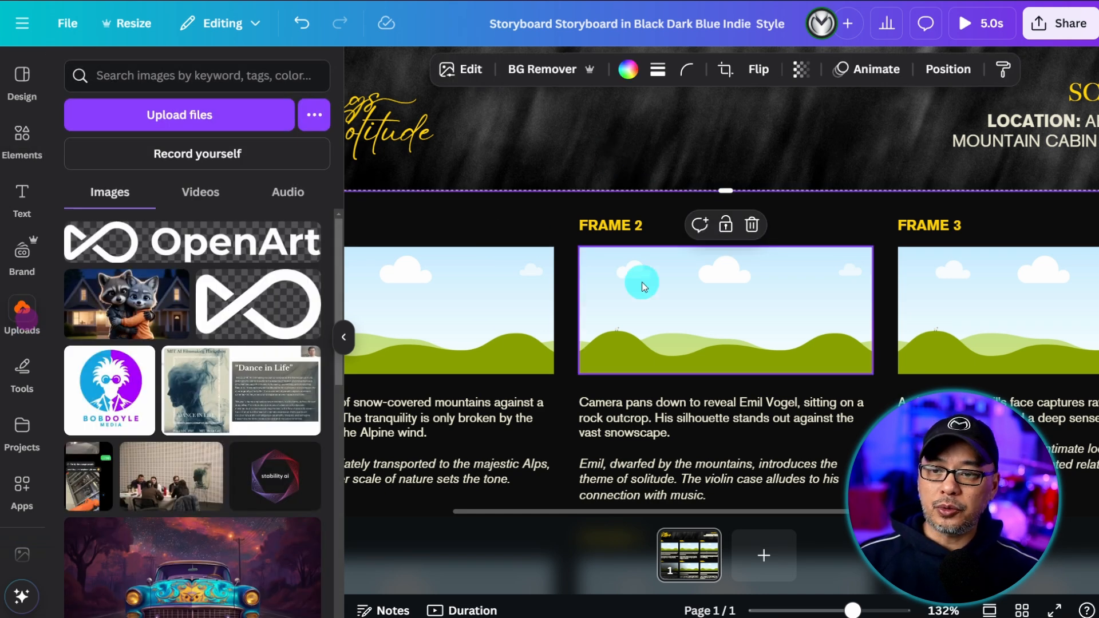
pyautogui.moveTo(127, 303)
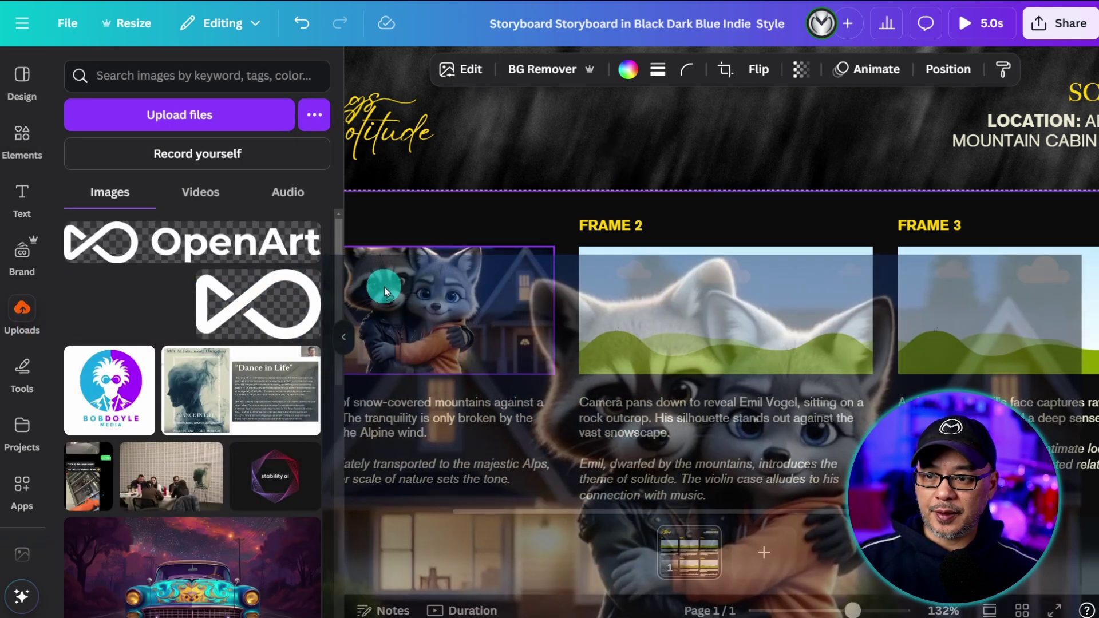
pyautogui.moveTo(126, 303); pyautogui.dragTo(446, 310)
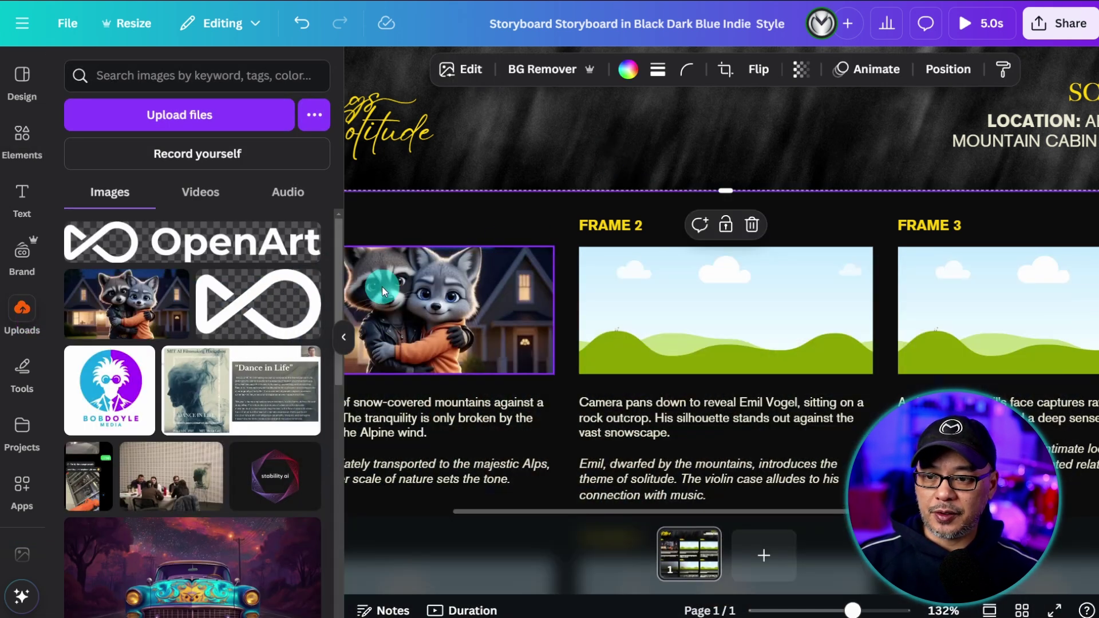
pyautogui.click(526, 222)
pyautogui.click(305, 308)
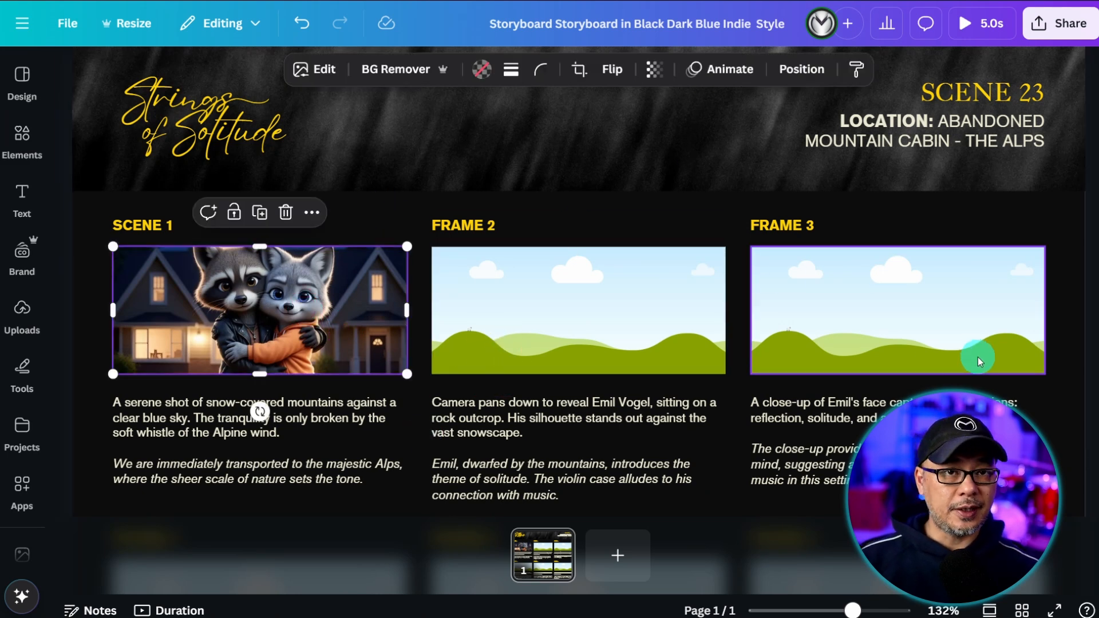
pyautogui.scroll(2, 618, 346)
# - Delete the SCENE 23 heading and location text from the dark header banner
pyautogui.click(1000, 151)
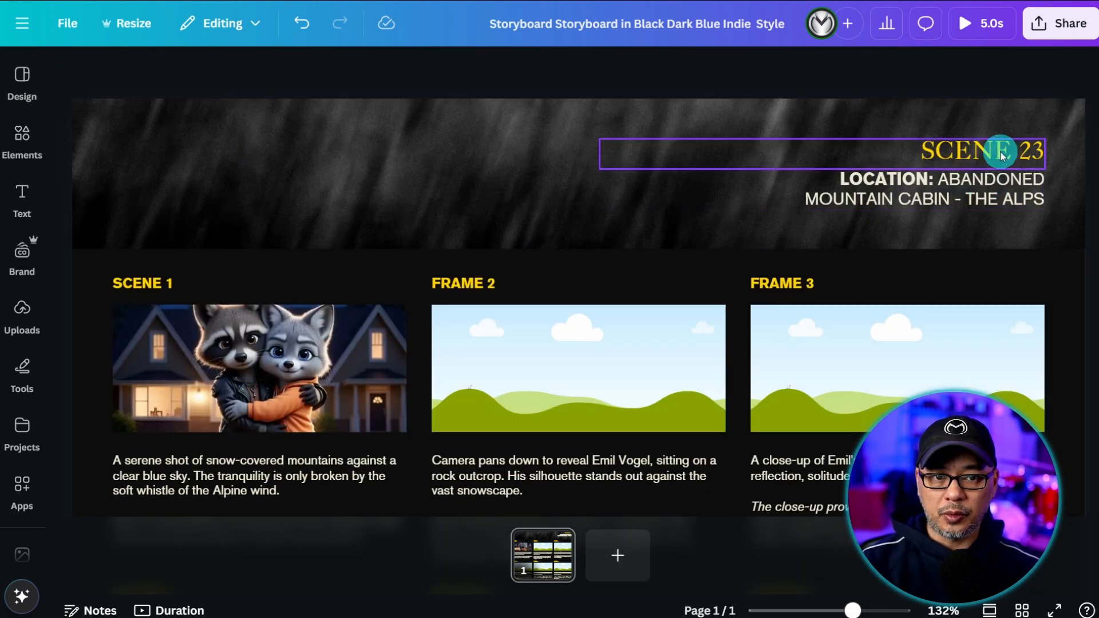
pyautogui.press('Delete')
pyautogui.click(988, 180)
pyautogui.press('Delete')
pyautogui.scroll(-5, 523, 248)
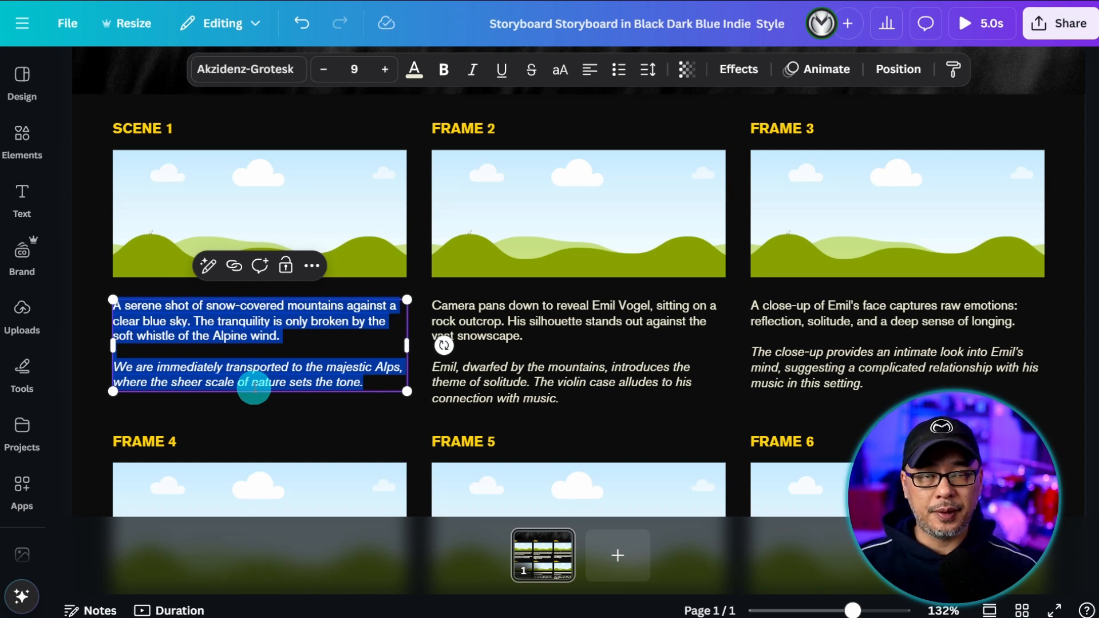
pyautogui.scroll(2, 541, 270)
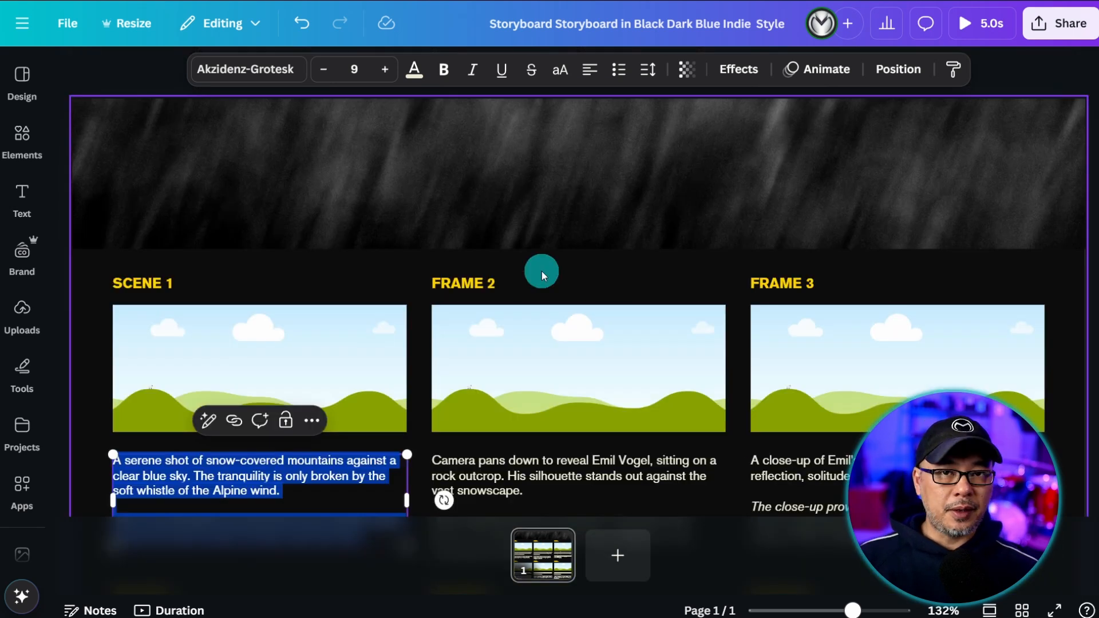
# - Select the empty header banner and bring up the text styles library
pyautogui.click(461, 181)
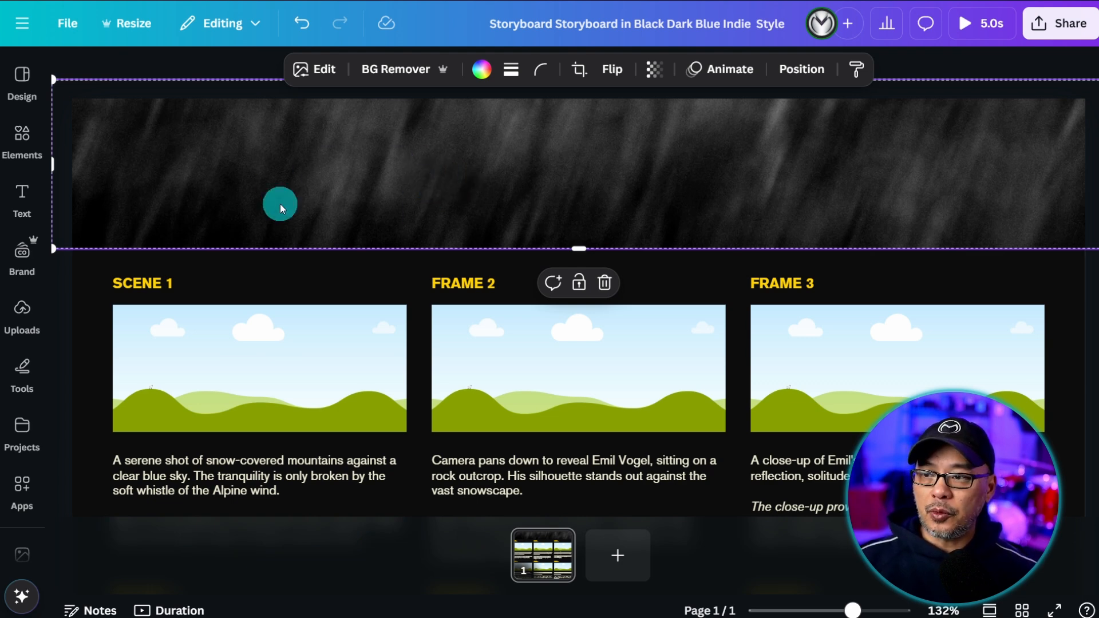
pyautogui.click(22, 200)
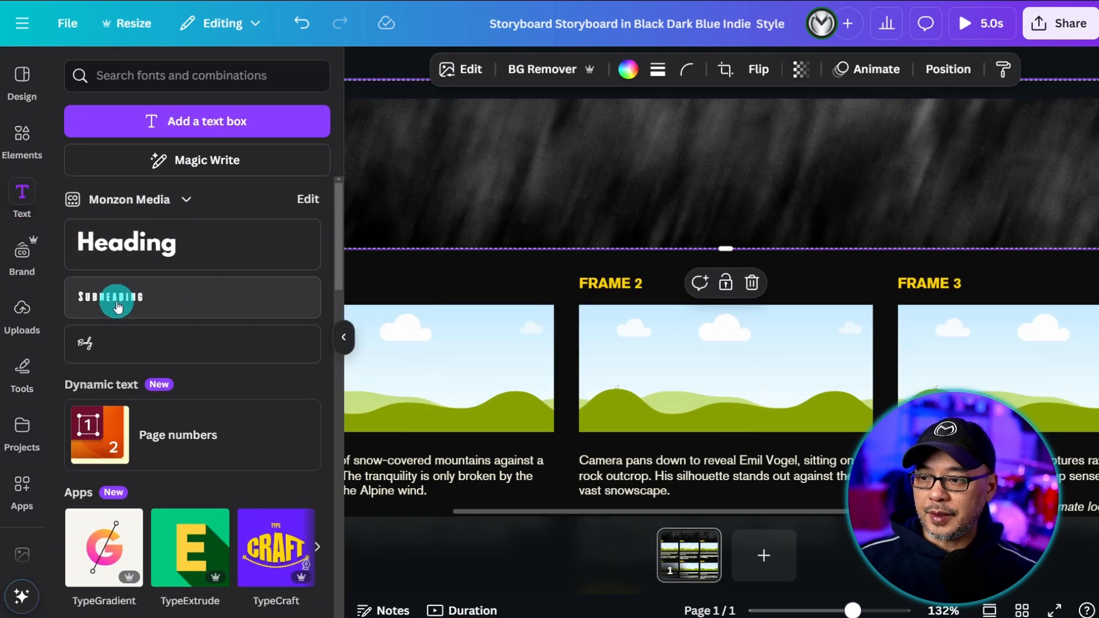
# - Add a body text box and move it up into the dark header banner
pyautogui.click(138, 342)
pyautogui.click(489, 233)
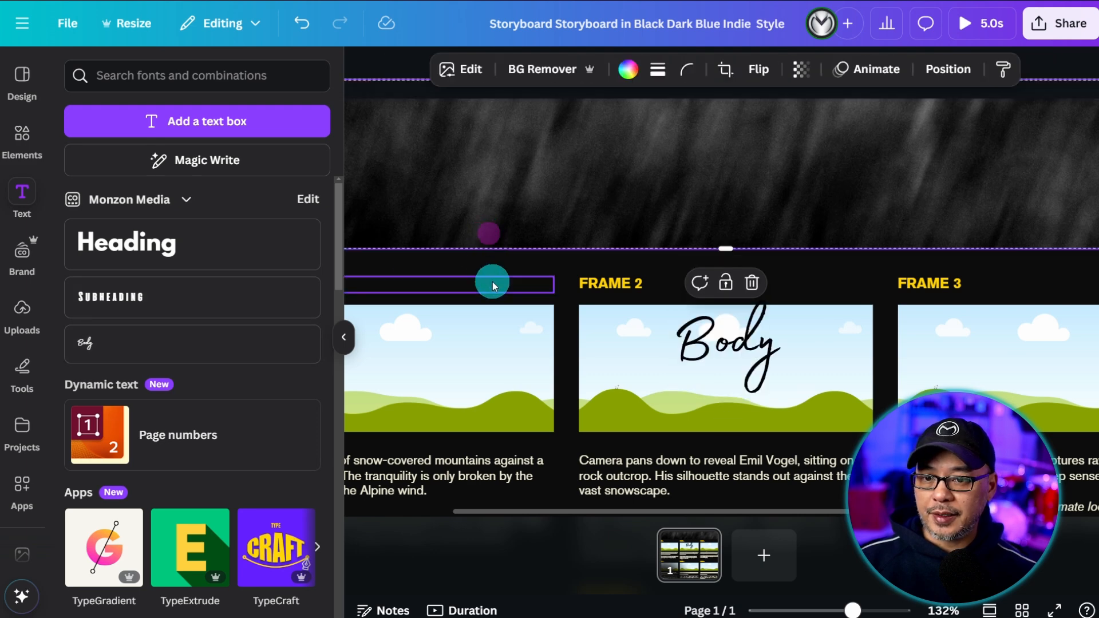
pyautogui.click(729, 360)
pyautogui.moveTo(738, 346)
pyautogui.mouseDown()
pyautogui.moveTo(726, 252)
pyautogui.moveTo(587, 176)
pyautogui.mouseUp()
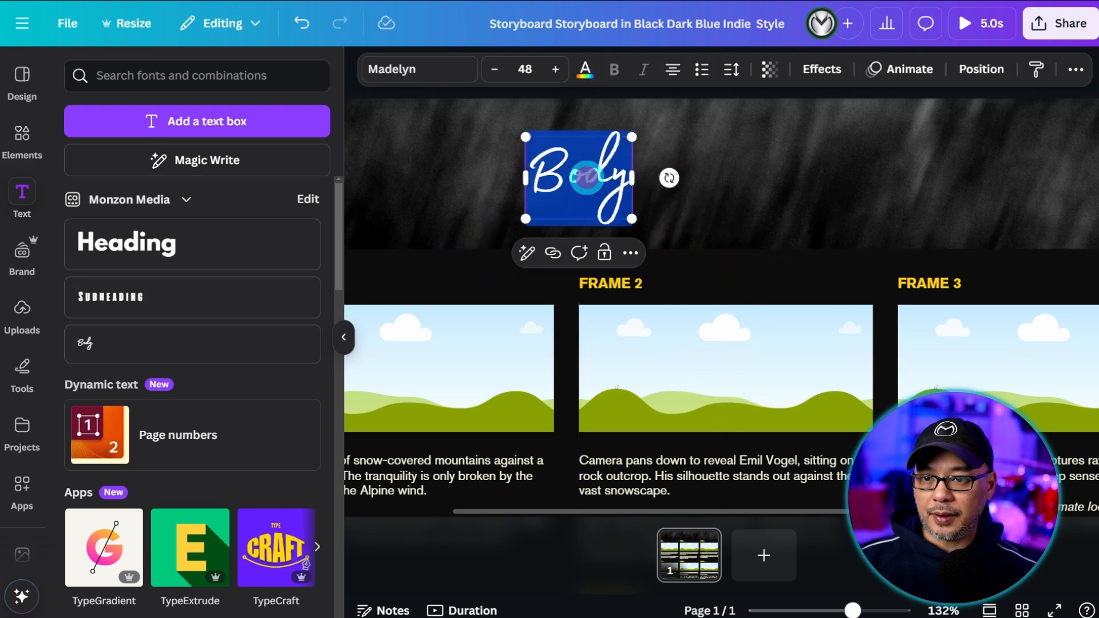
pyautogui.click(587, 176)
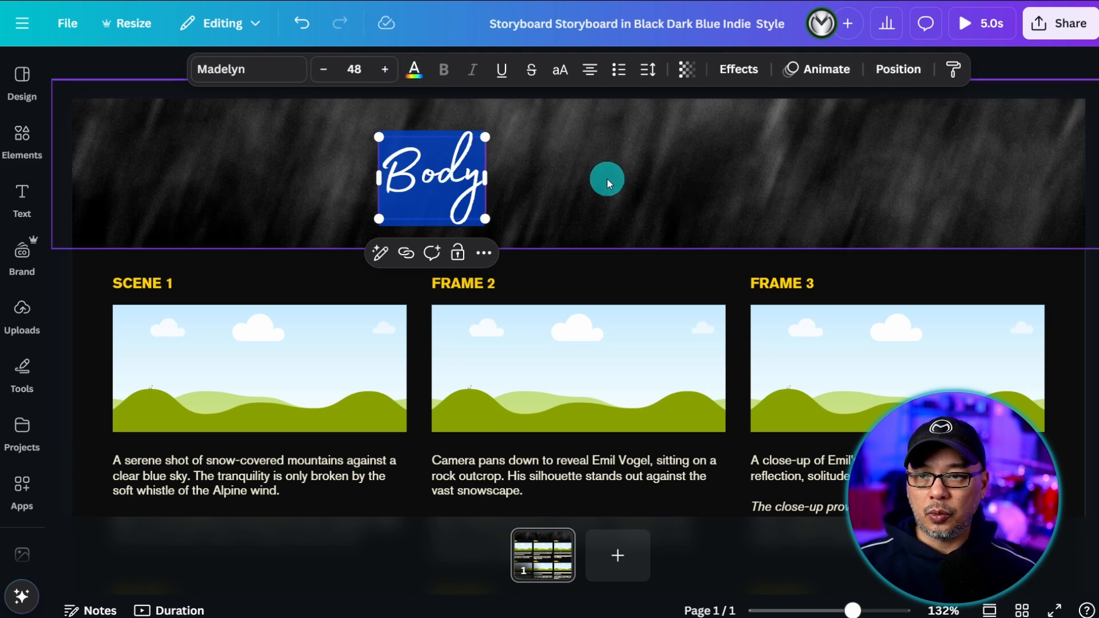
# - Style the title '2 Best friends going out for a day and hanging out' in EB Garamond
pyautogui.click(415, 69)
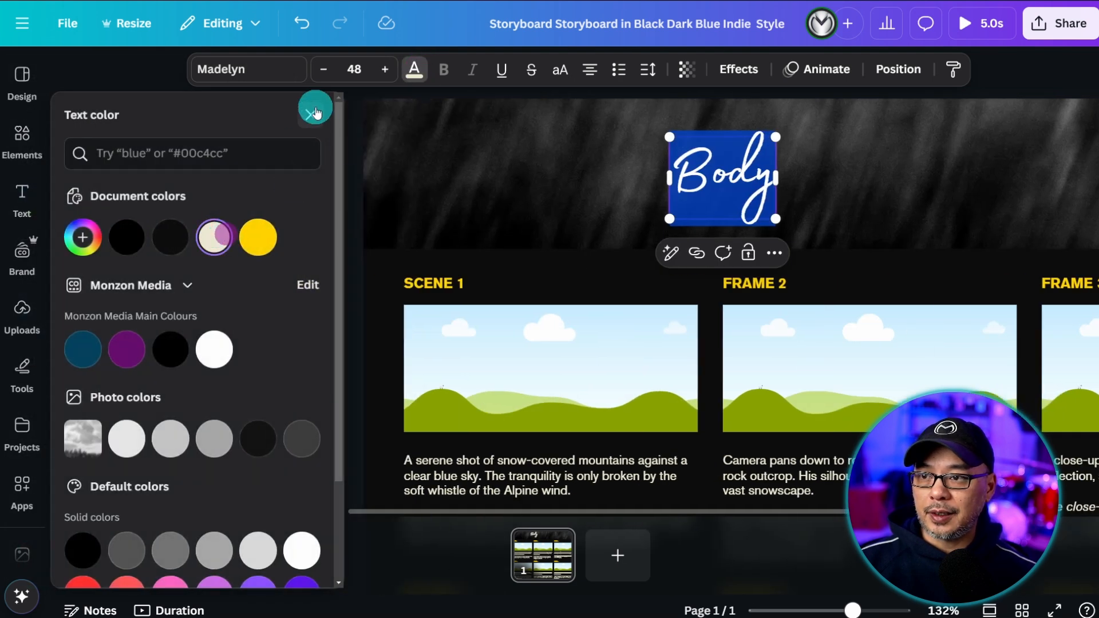
pyautogui.click(258, 69)
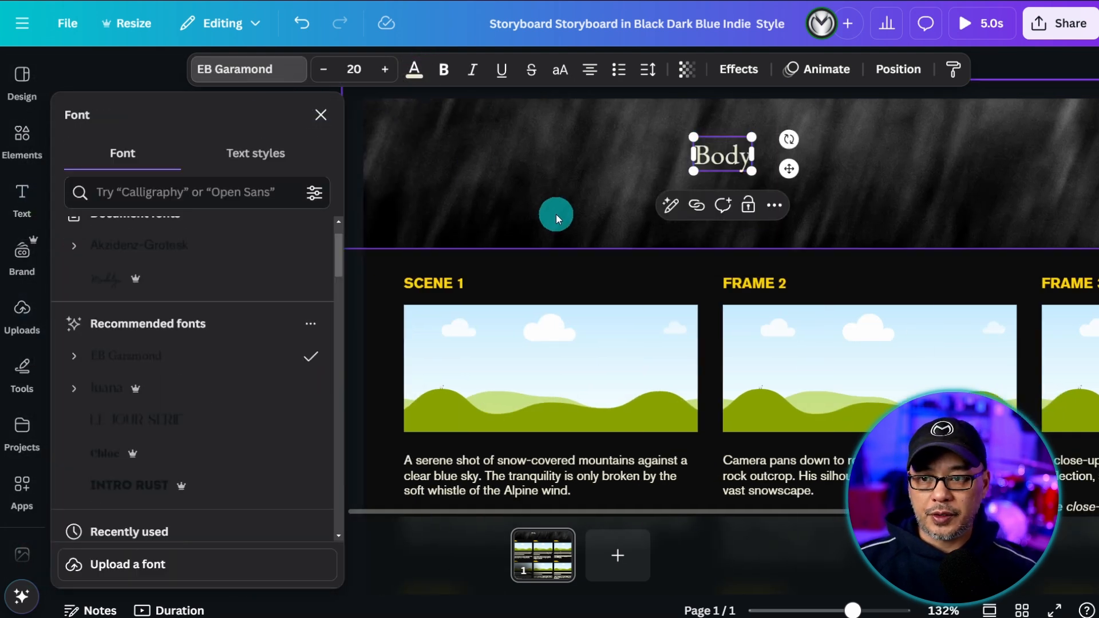
pyautogui.click(556, 214)
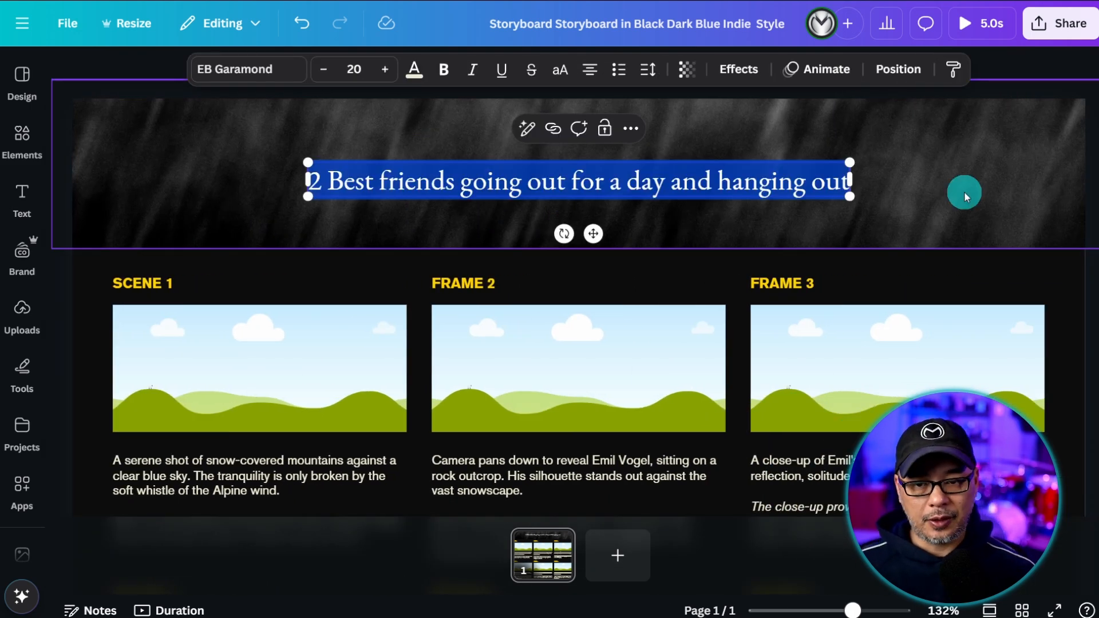
pyautogui.click(947, 200)
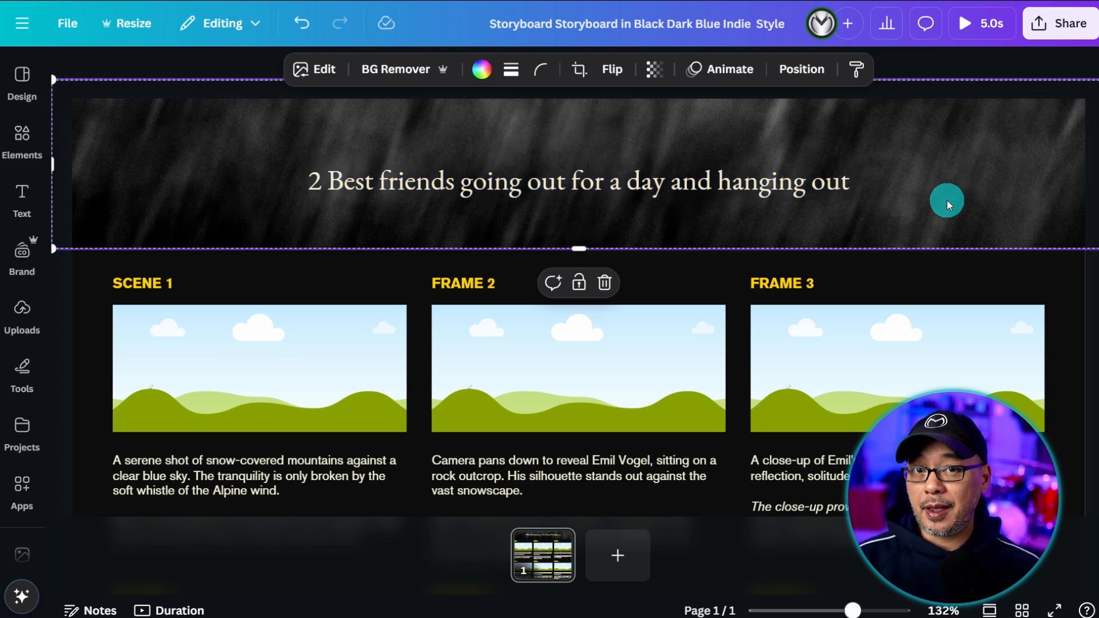
pyautogui.scroll(-3, 621, 244)
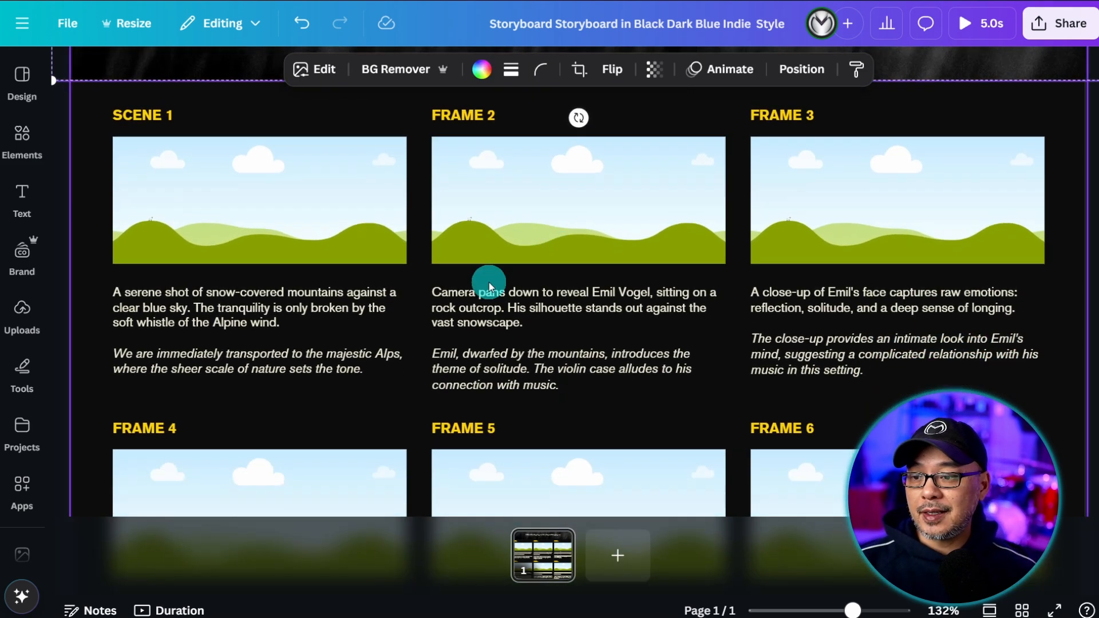
# - Paste the new Luna and Racky description into Scene 1 and select Frame 2's description
pyautogui.click(257, 300)
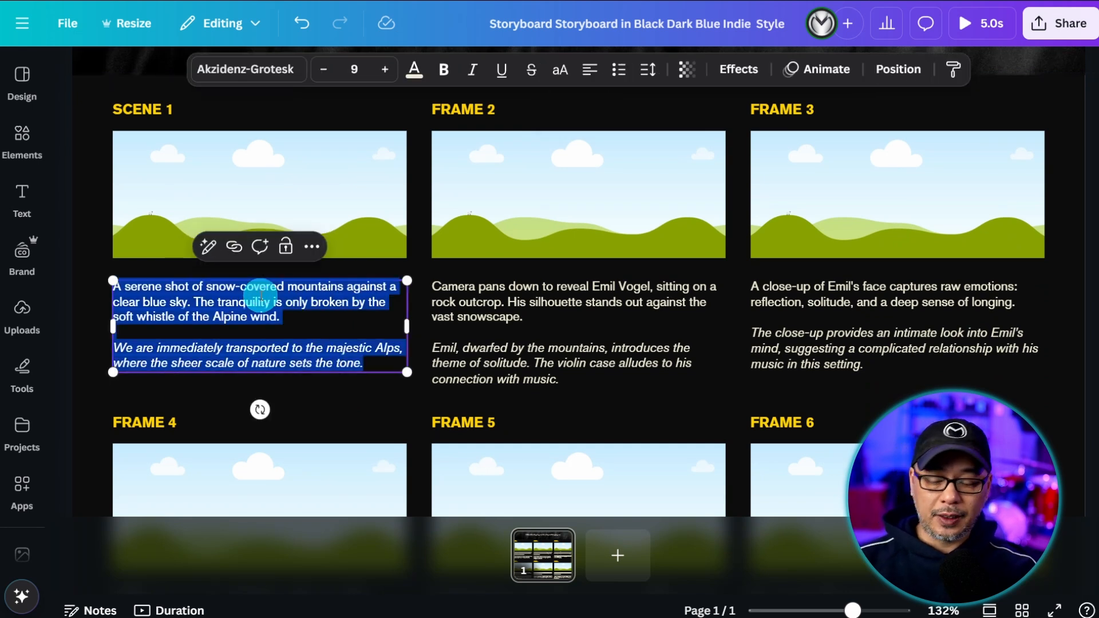
pyautogui.write('Luna waiting for Racky, sitting on her steps in front of her house')
pyautogui.click(344, 335)
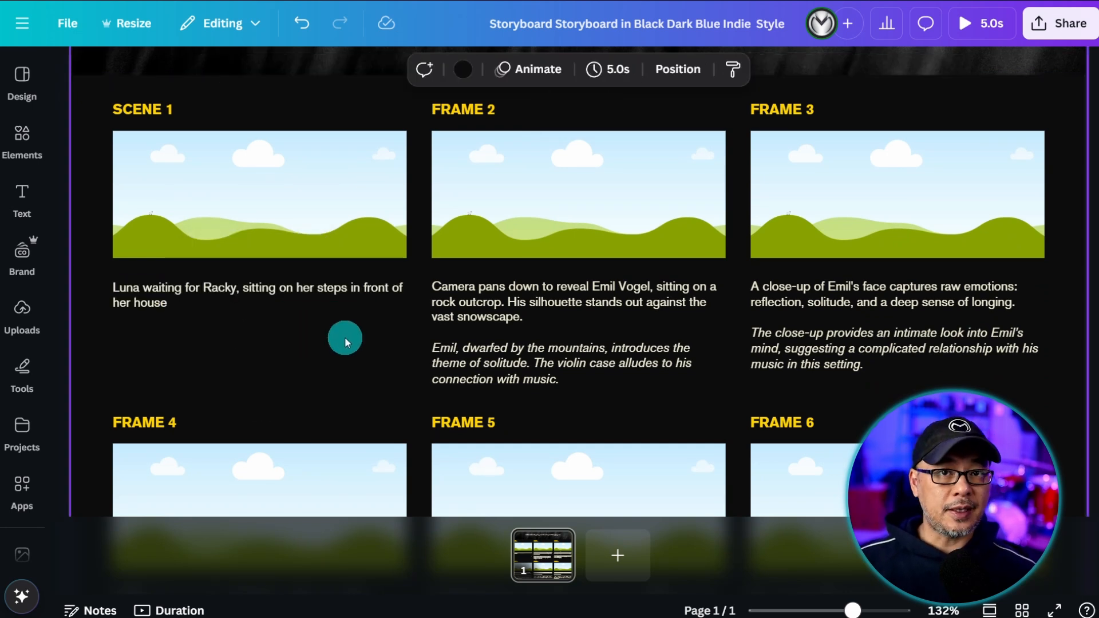
pyautogui.click(546, 314)
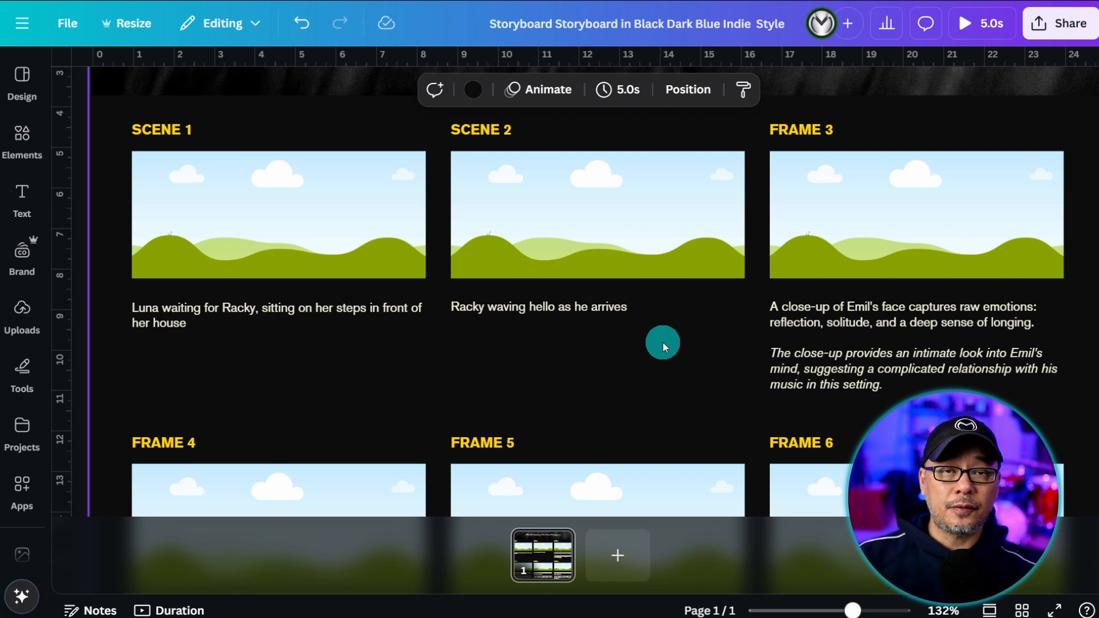
pyautogui.scroll(3, 663, 343)
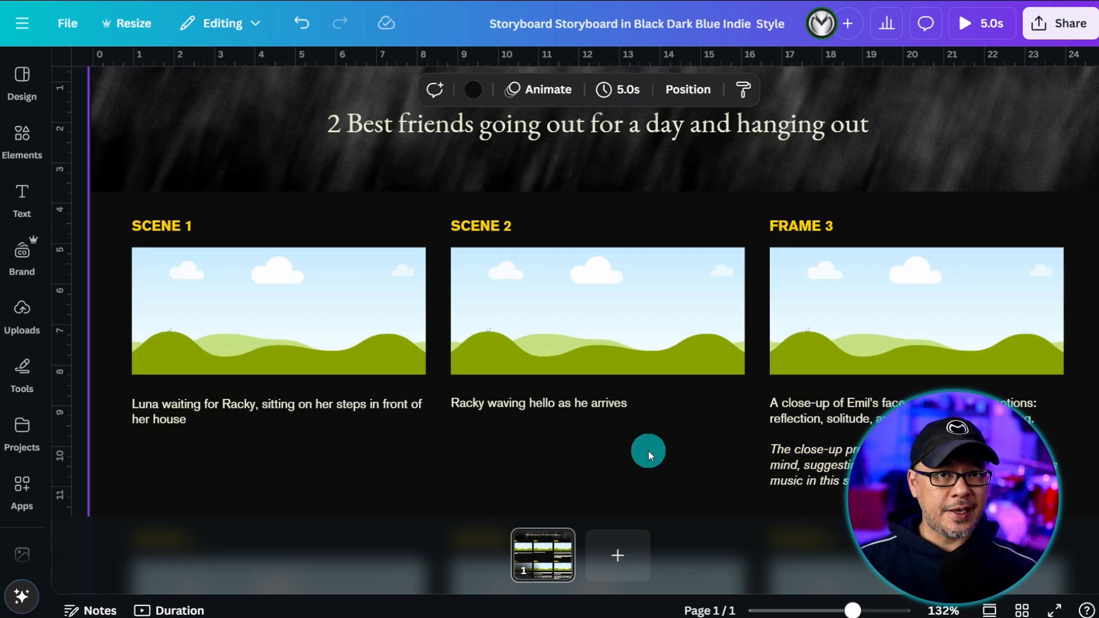
pyautogui.scroll(-3, 822, 437)
pyautogui.scroll(-3, 822, 437)
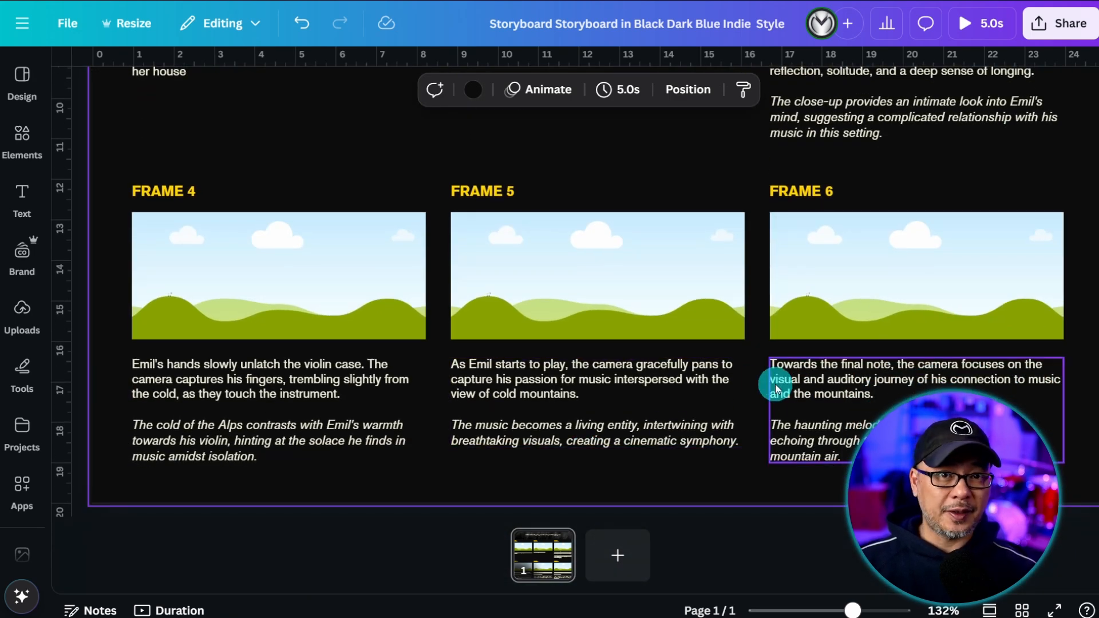
pyautogui.scroll(4, 738, 387)
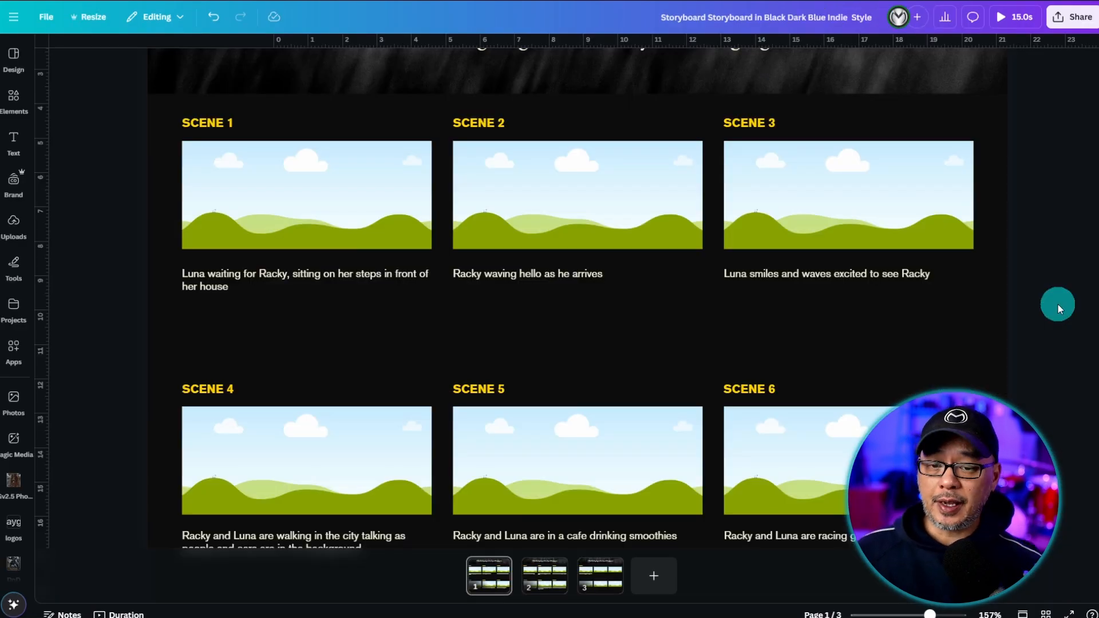
pyautogui.scroll(-2, 848, 327)
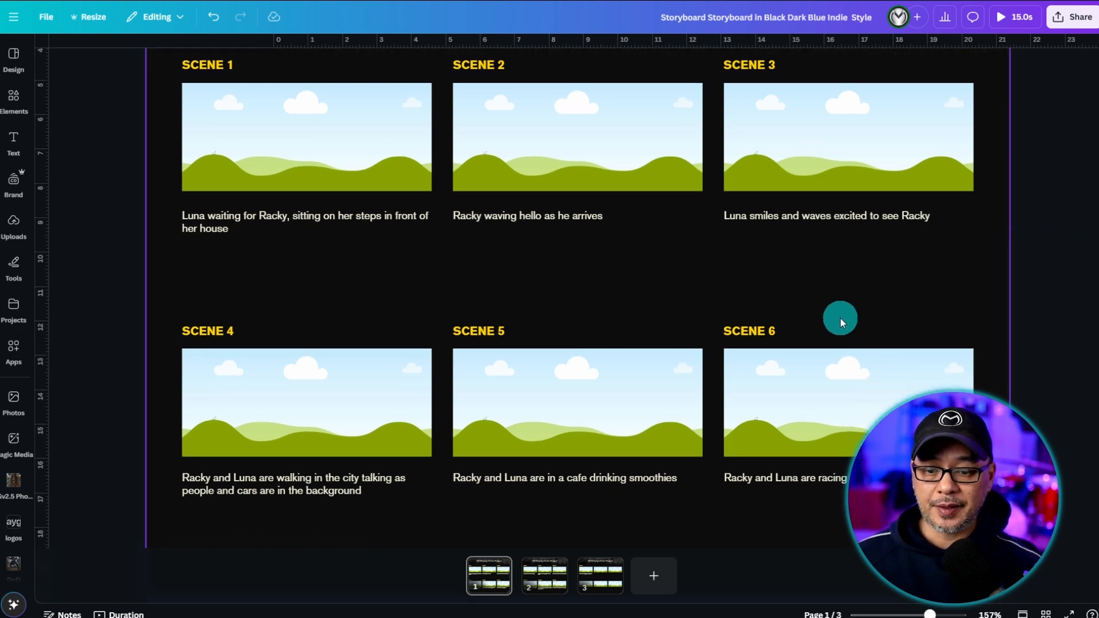
# - Page through the storyboard to the page with scenes 7 to 12
pyautogui.click(545, 575)
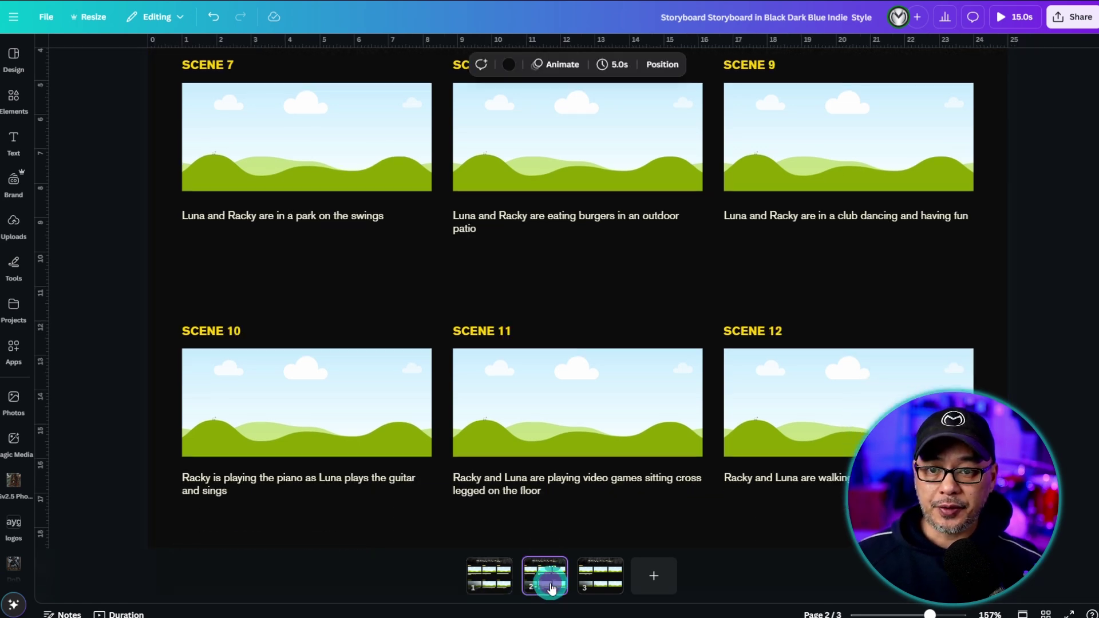
pyautogui.click(601, 576)
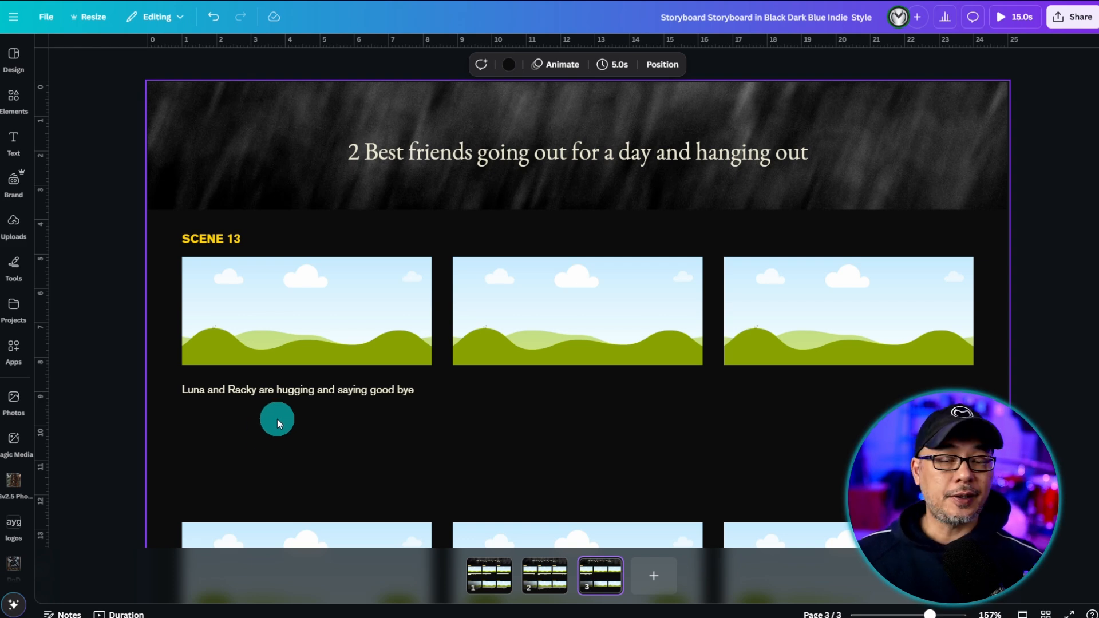
pyautogui.click(544, 575)
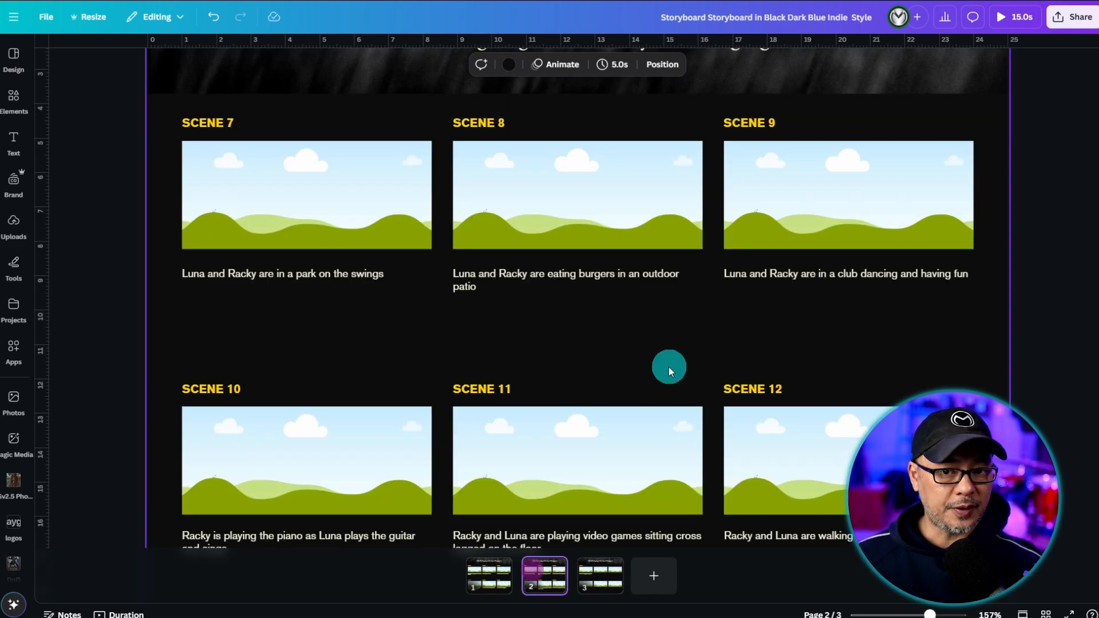
pyautogui.scroll(1, 659, 344)
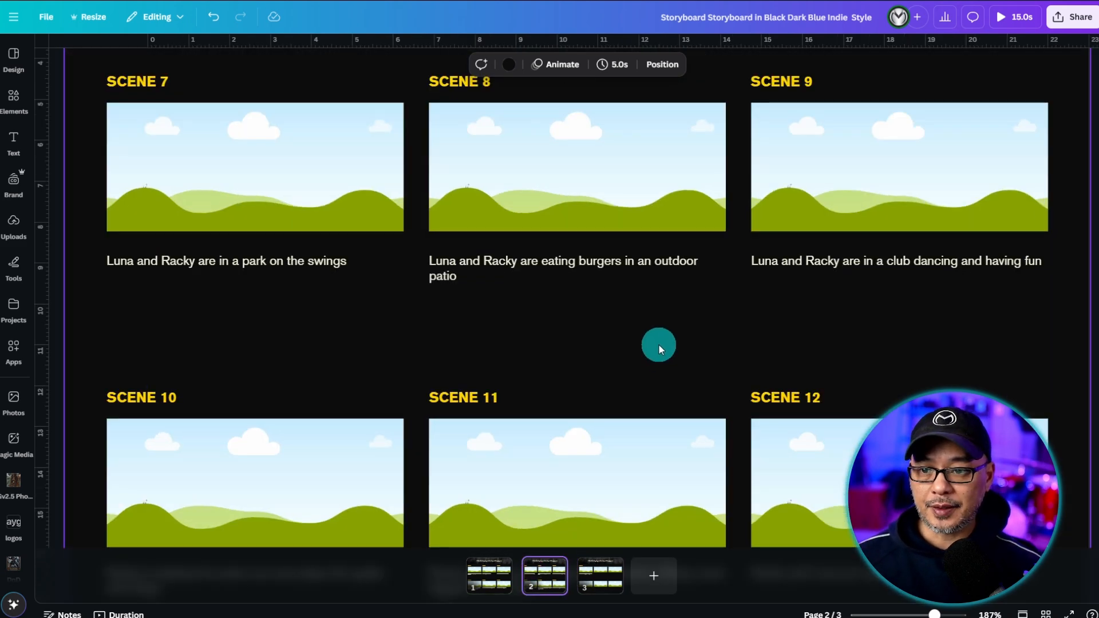
pyautogui.scroll(3, 659, 343)
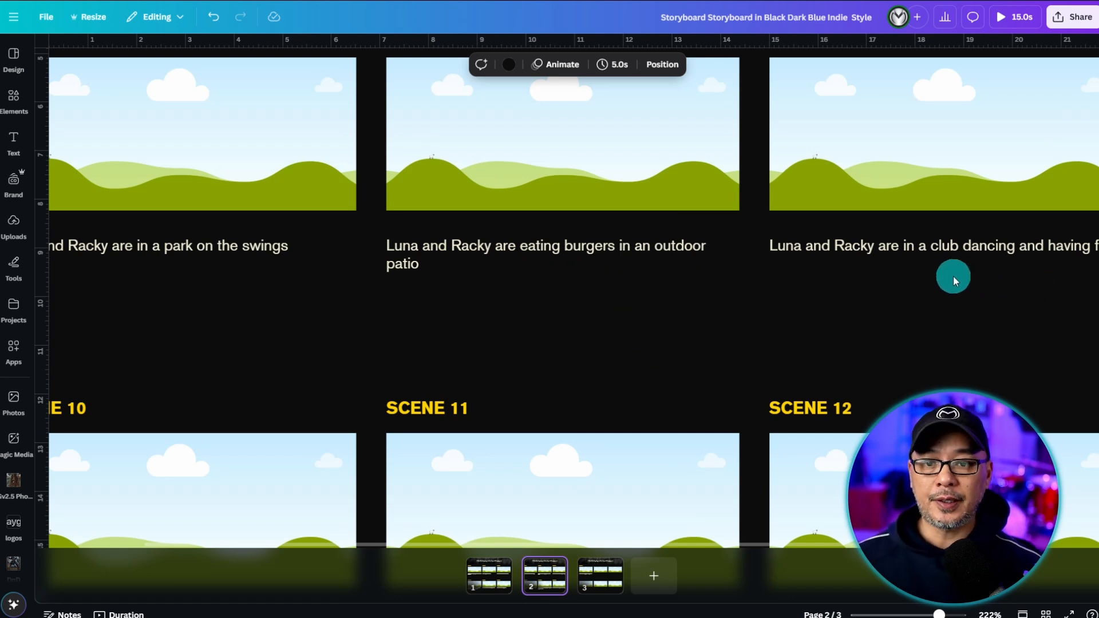
pyautogui.scroll(2, 953, 275)
pyautogui.scroll(-1, 768, 303)
pyautogui.scroll(-1, 769, 304)
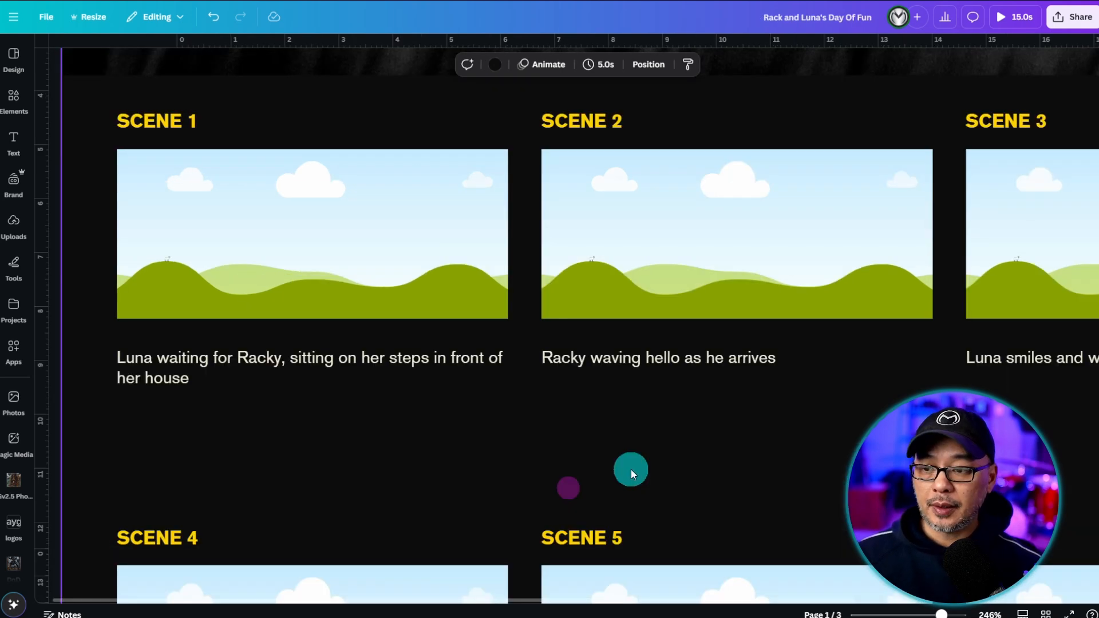
# - Copy the Scene 1 caption about Luna waiting on her steps into the OpenArt prompt
pyautogui.click(349, 357)
pyautogui.doubleClick(248, 361)
pyautogui.hotkey('ctrl', 'c')
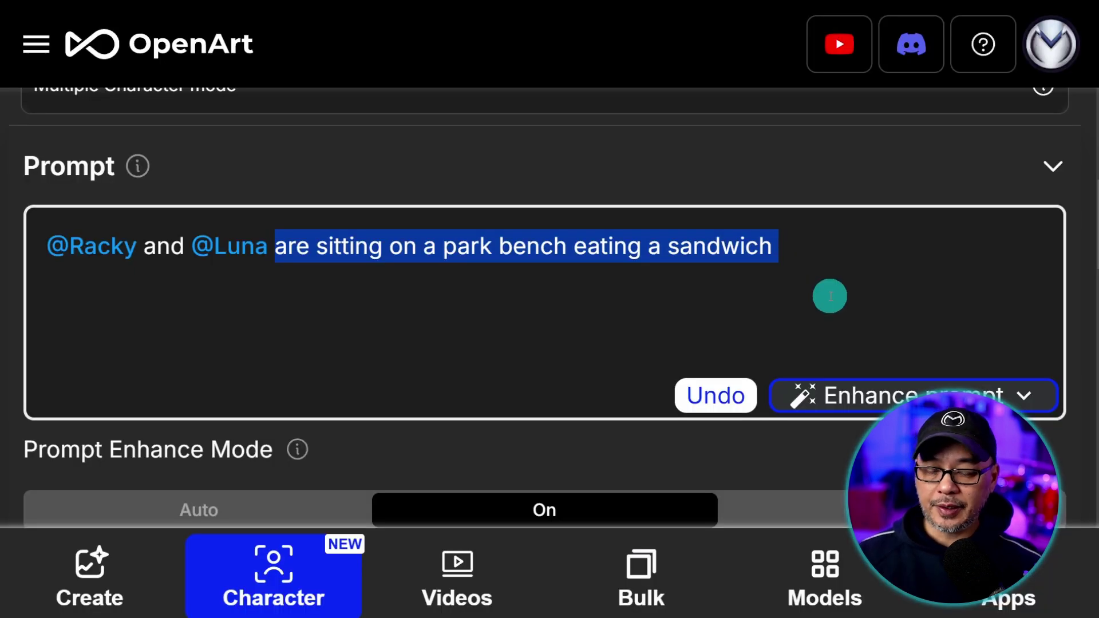
pyautogui.hotkey('ctrl', 'v')
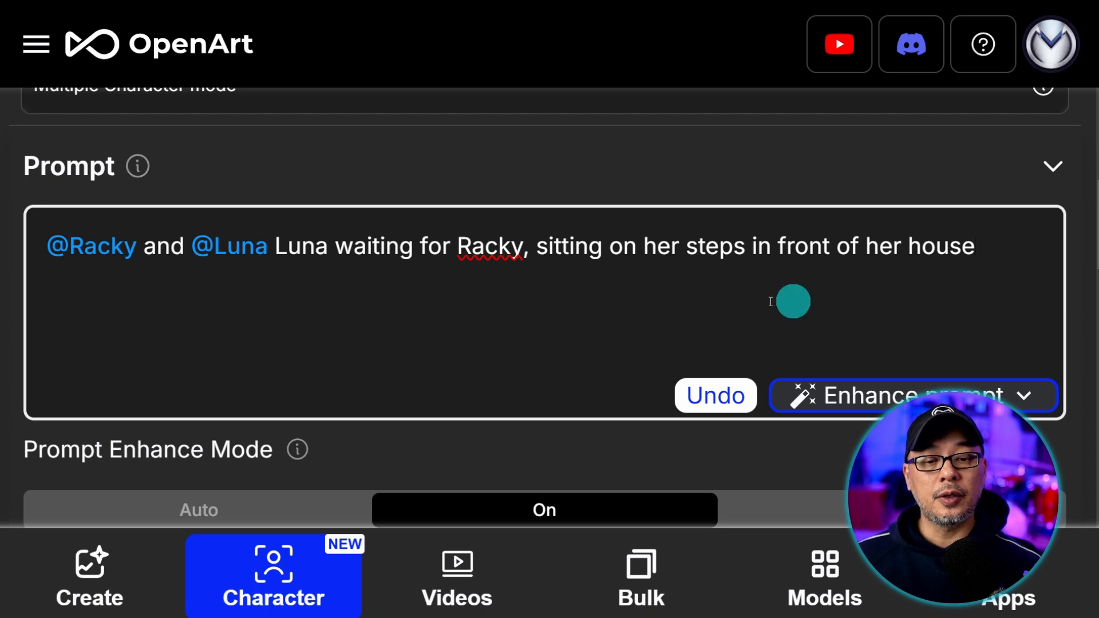
pyautogui.moveTo(186, 246); pyautogui.dragTo(46, 256)
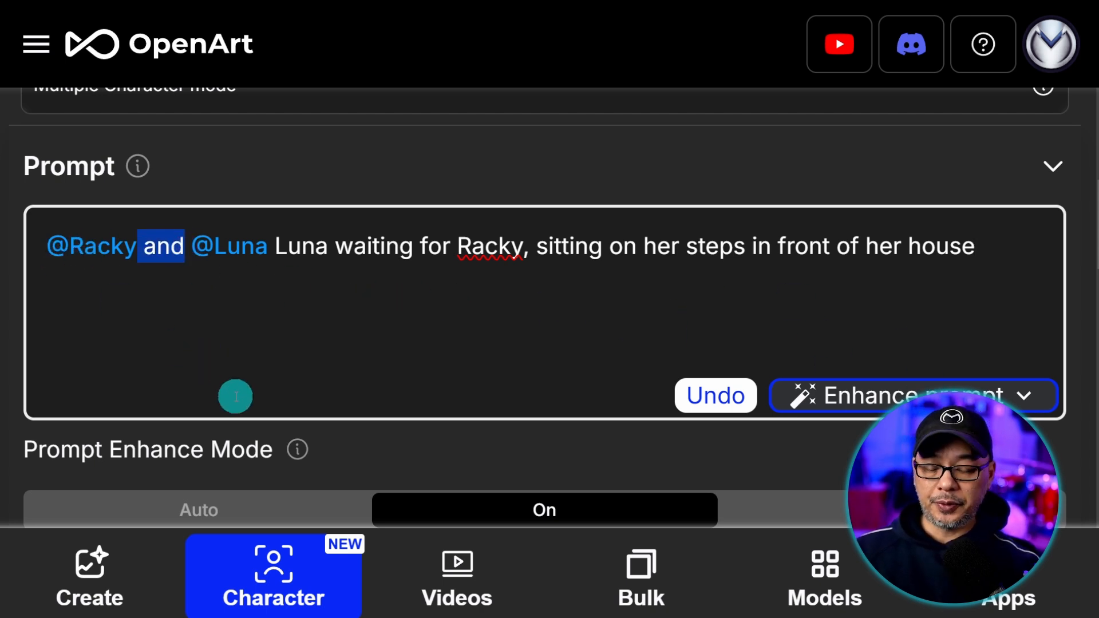
pyautogui.press('BackSpace')
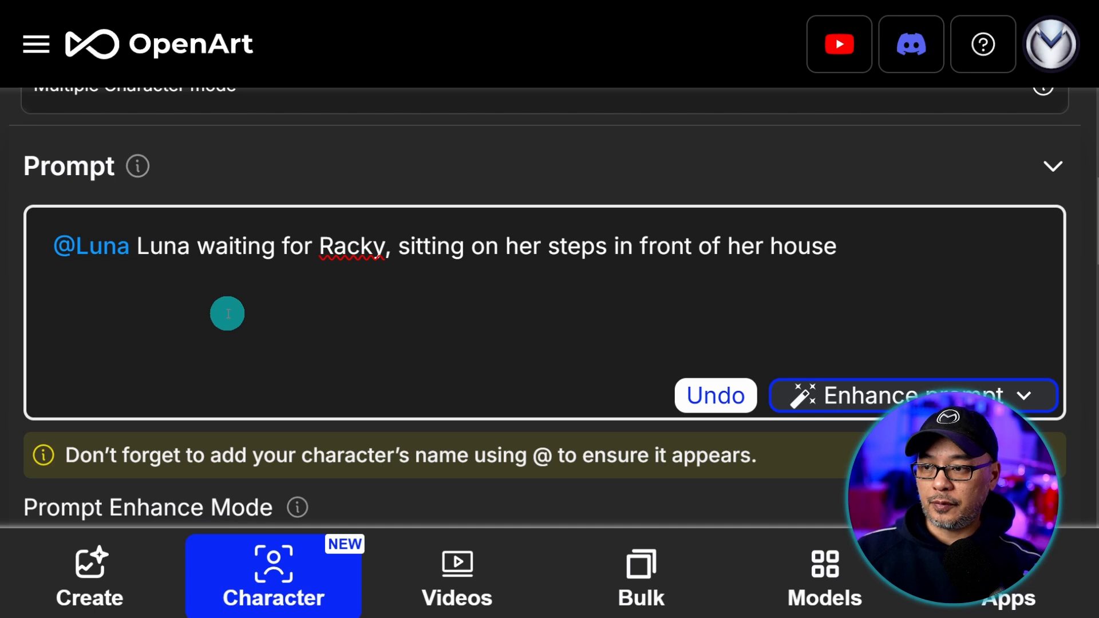
pyautogui.scroll(4, 785, 321)
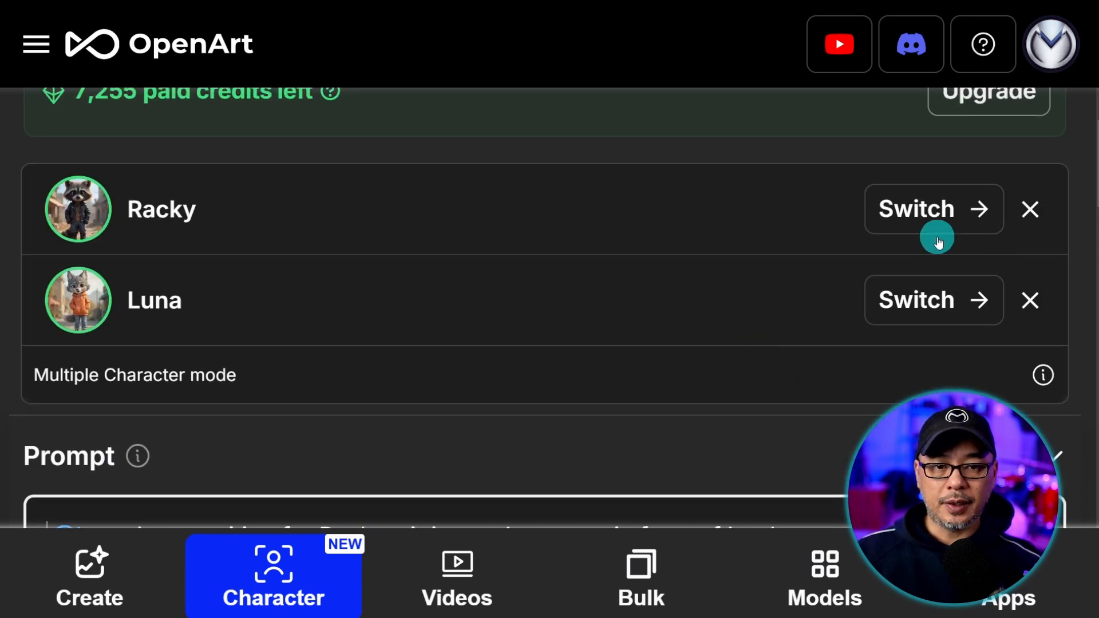
pyautogui.click(1031, 212)
pyautogui.scroll(-3, 550, 309)
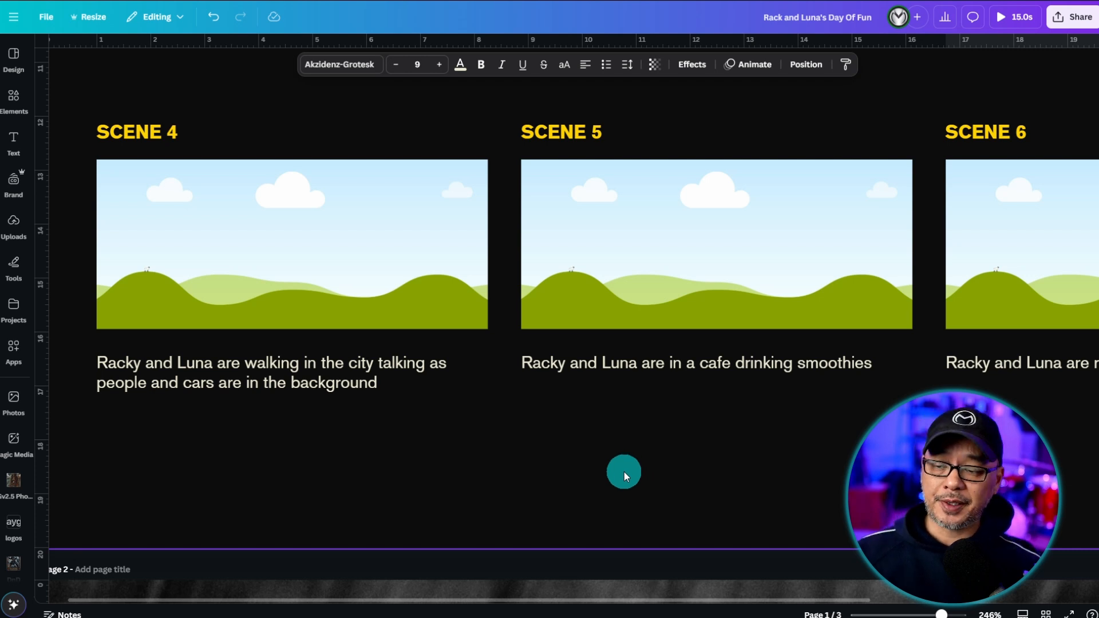
# - Copy the Scene 4 caption and select the old scene description in the OpenArt prompt
pyautogui.click(323, 369)
pyautogui.doubleClick(328, 363)
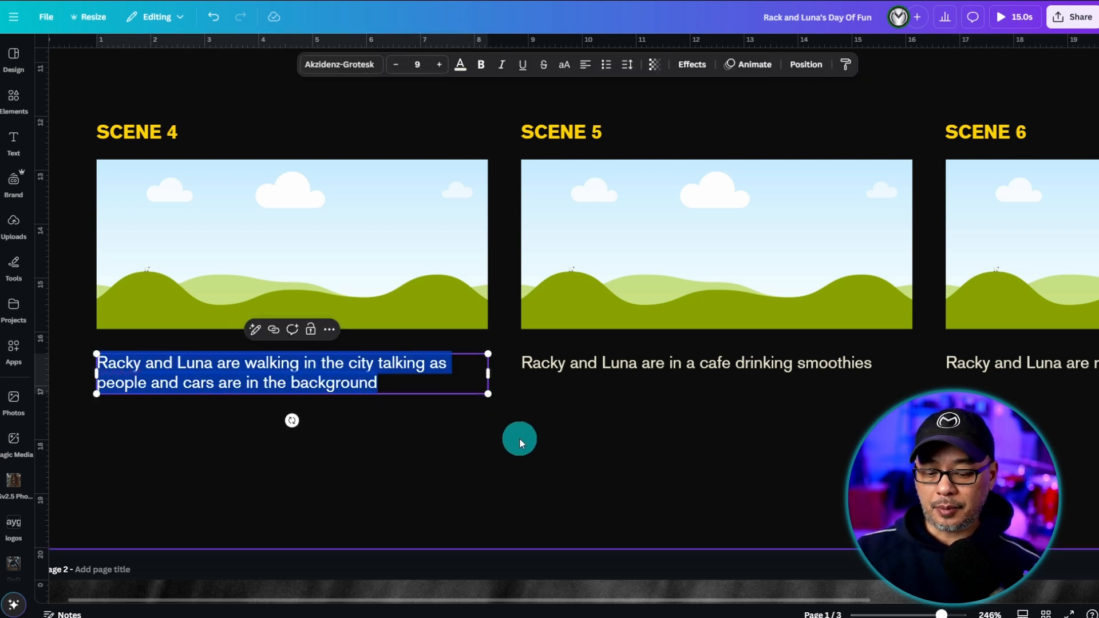
pyautogui.hotkey('ctrl', 'Tab')
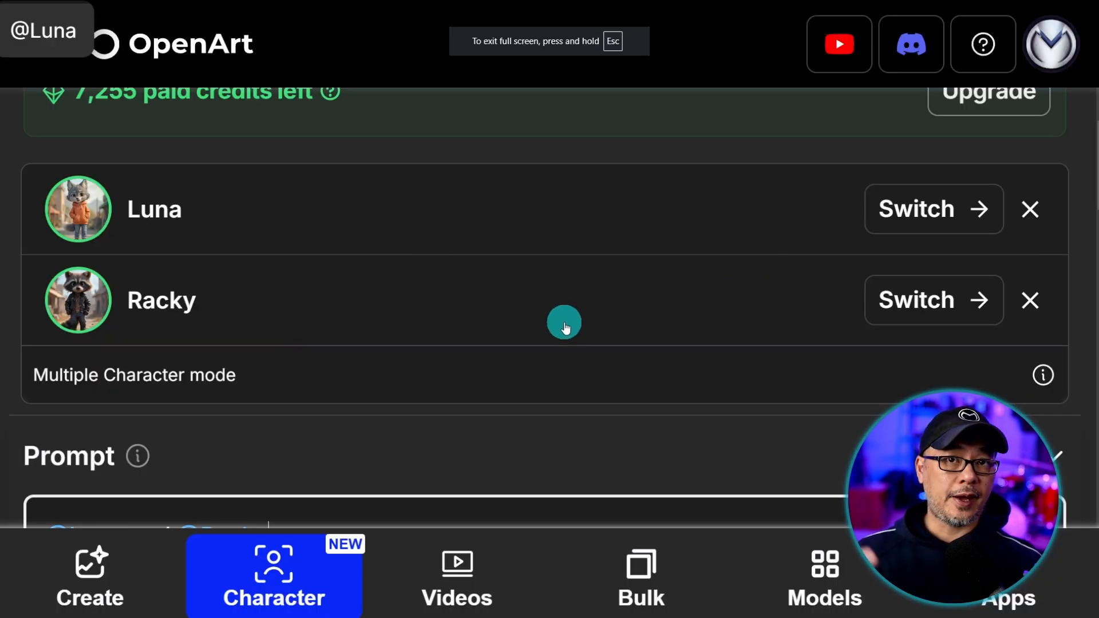
pyautogui.scroll(-4, 528, 327)
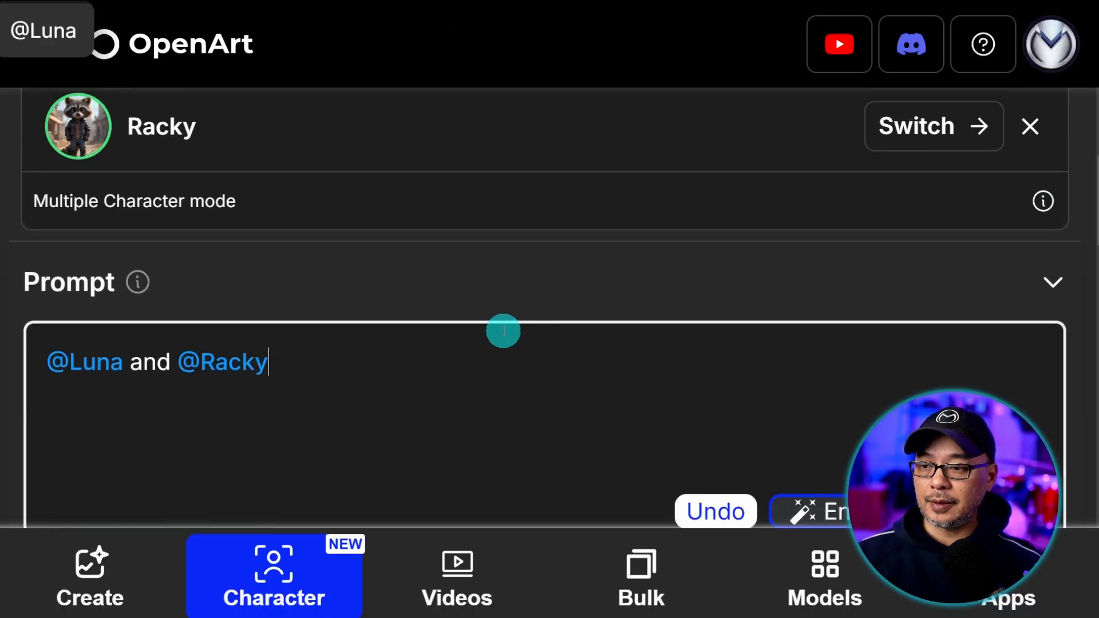
pyautogui.moveTo(275, 247); pyautogui.dragTo(437, 324)
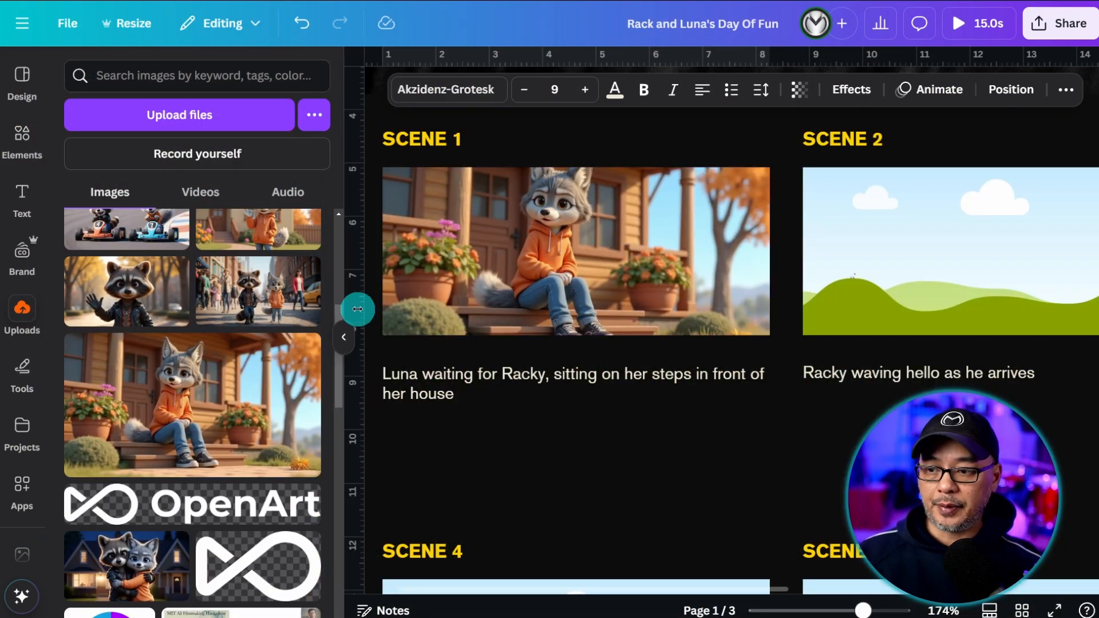
pyautogui.scroll(1, 198, 387)
pyautogui.moveTo(126, 406); pyautogui.dragTo(816, 250)
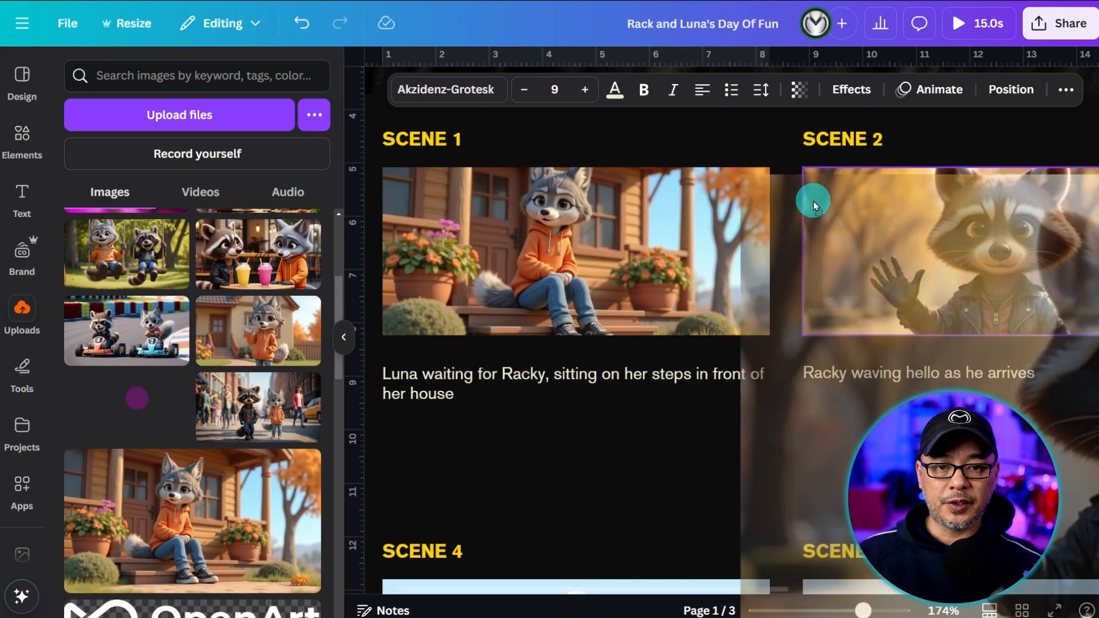
# - Drag a generated Racky and Luna image from Uploads onto a placeholder frame
pyautogui.moveTo(675, 590); pyautogui.dragTo(773, 589)
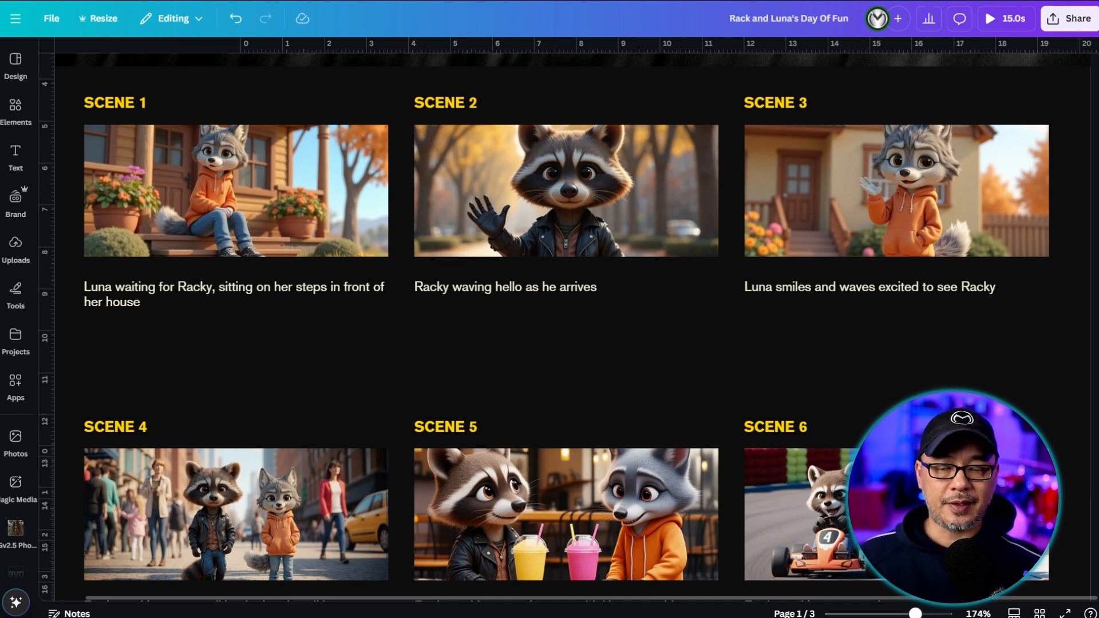
# - Select the Scene 1 and Scene 2 images to review the finished storyboard
pyautogui.click(264, 247)
pyautogui.scroll(2, 238, 243)
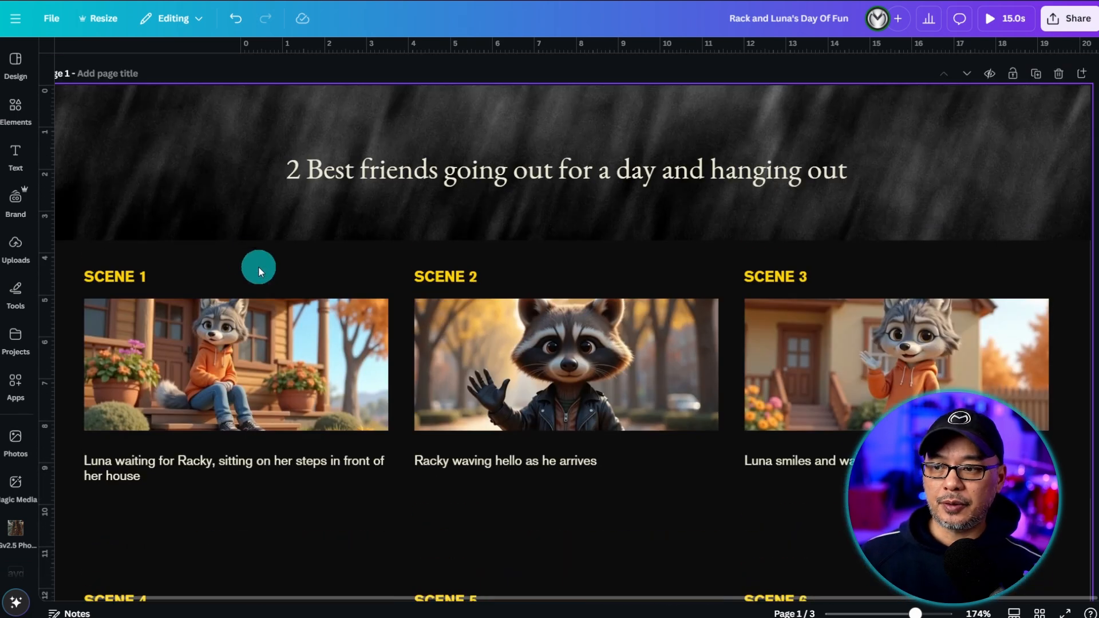
pyautogui.scroll(-2, 259, 267)
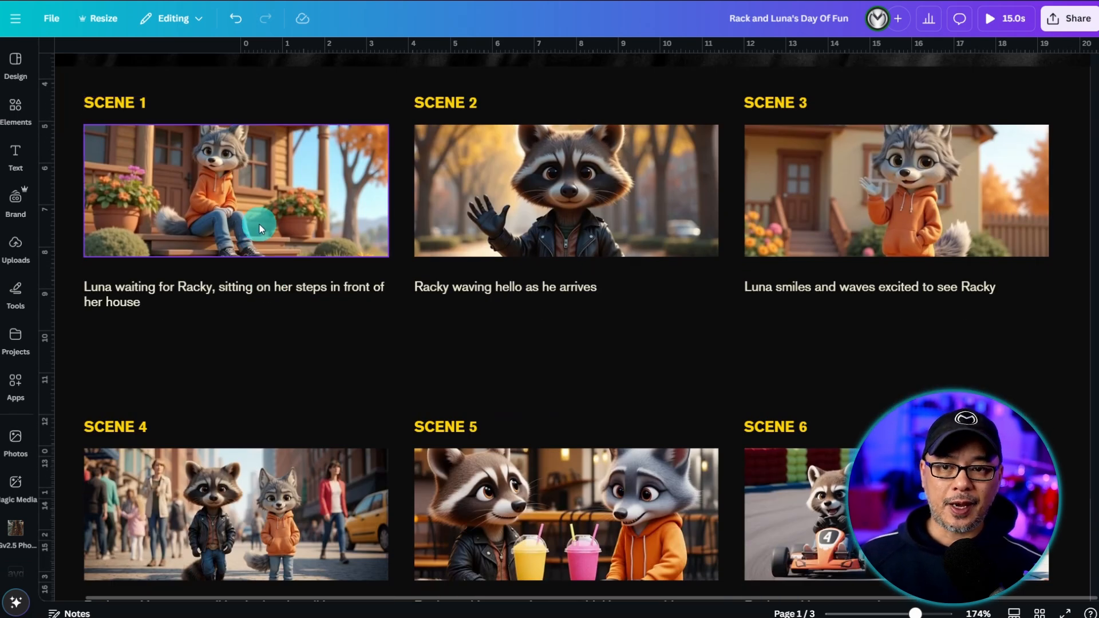
pyautogui.click(577, 238)
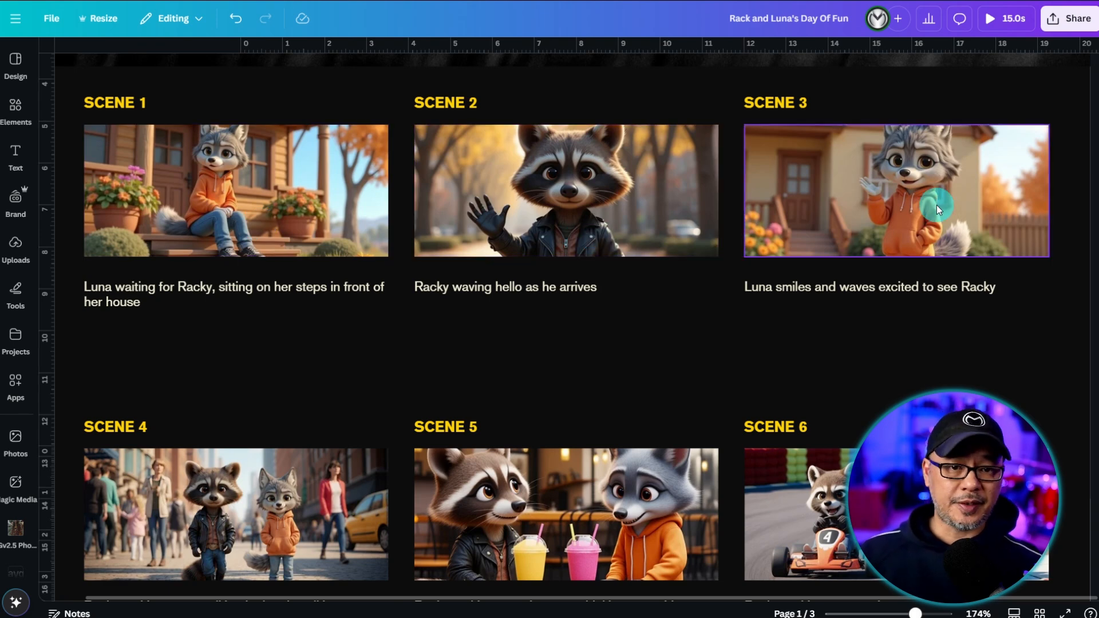
pyautogui.scroll(-3, 624, 286)
pyautogui.scroll(-3, 623, 286)
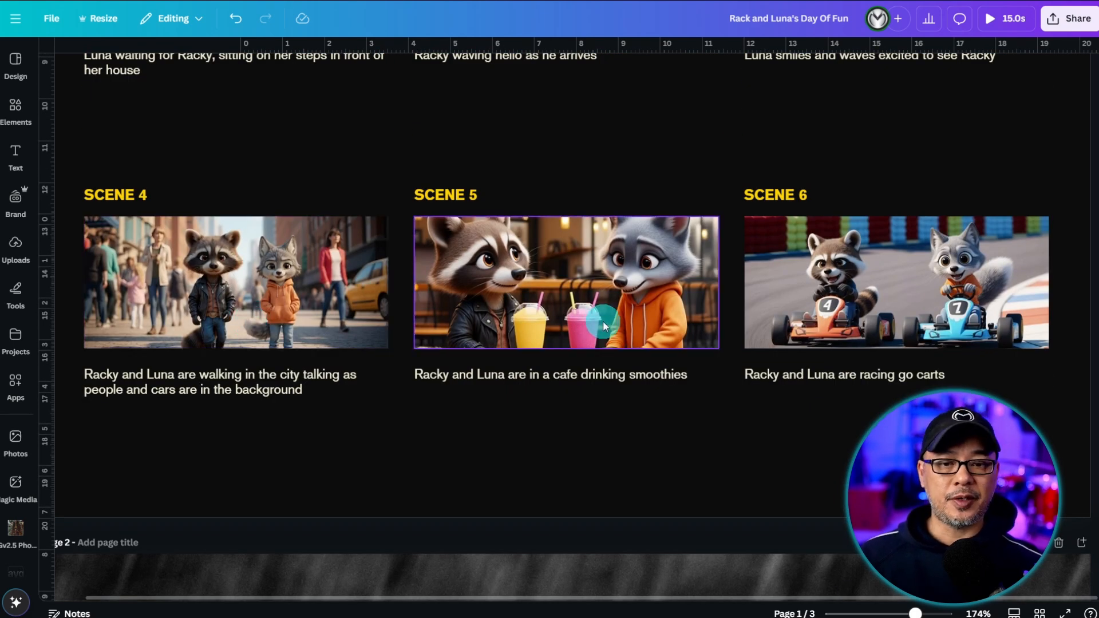
pyautogui.scroll(-3, 603, 321)
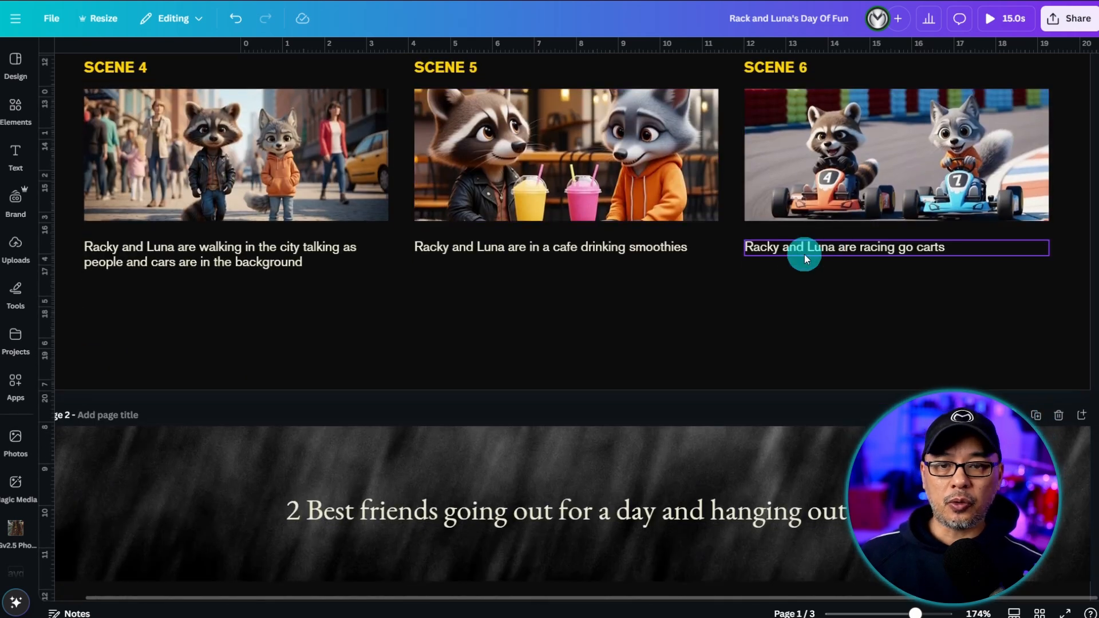
pyautogui.scroll(-5, 724, 208)
pyautogui.scroll(-4, 516, 257)
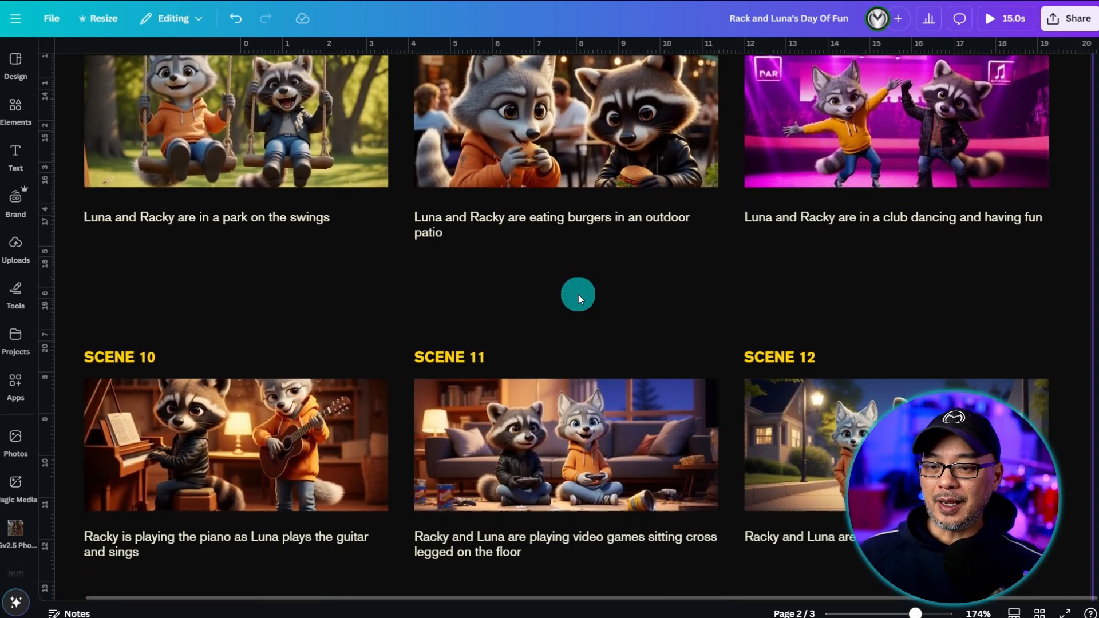
pyautogui.scroll(-5, 578, 294)
pyautogui.scroll(-2, 578, 295)
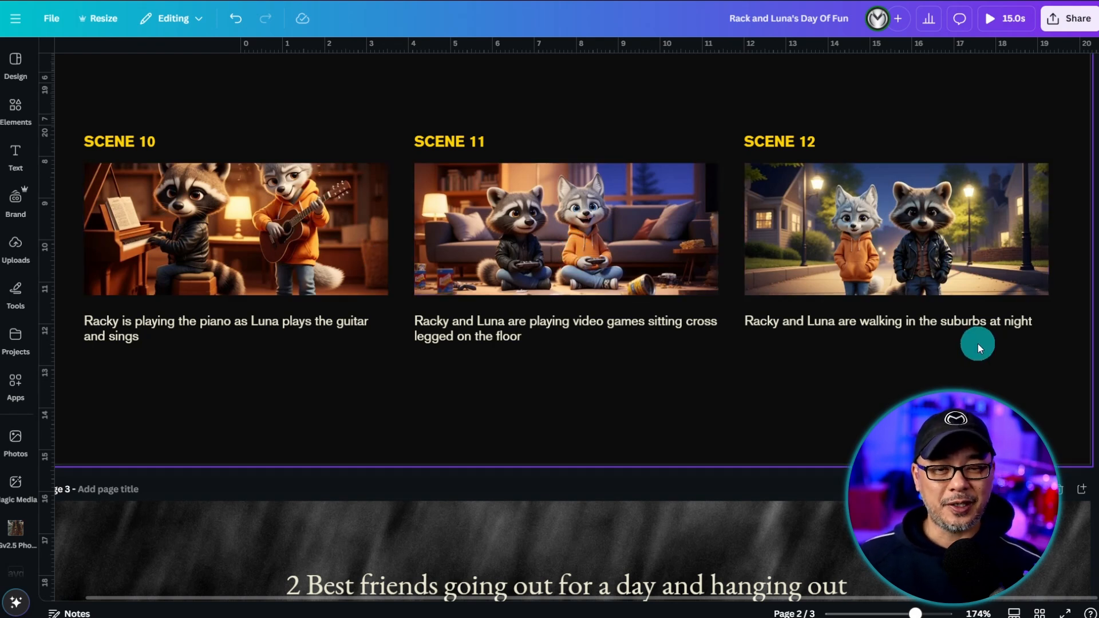
pyautogui.scroll(-5, 979, 344)
pyautogui.scroll(-3, 825, 301)
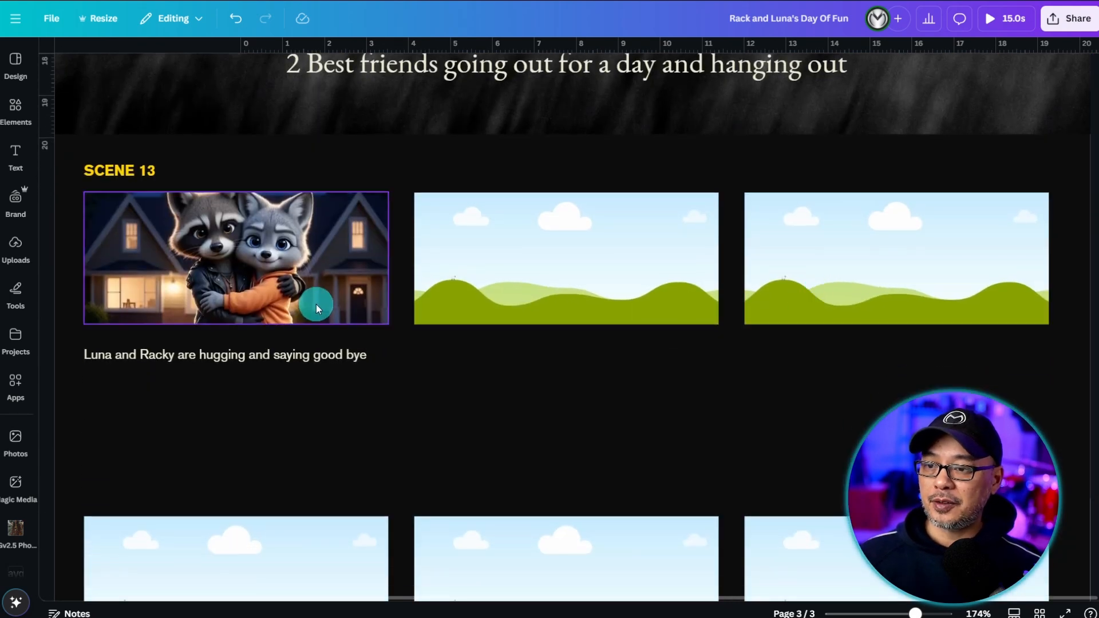
pyautogui.scroll(4, 510, 436)
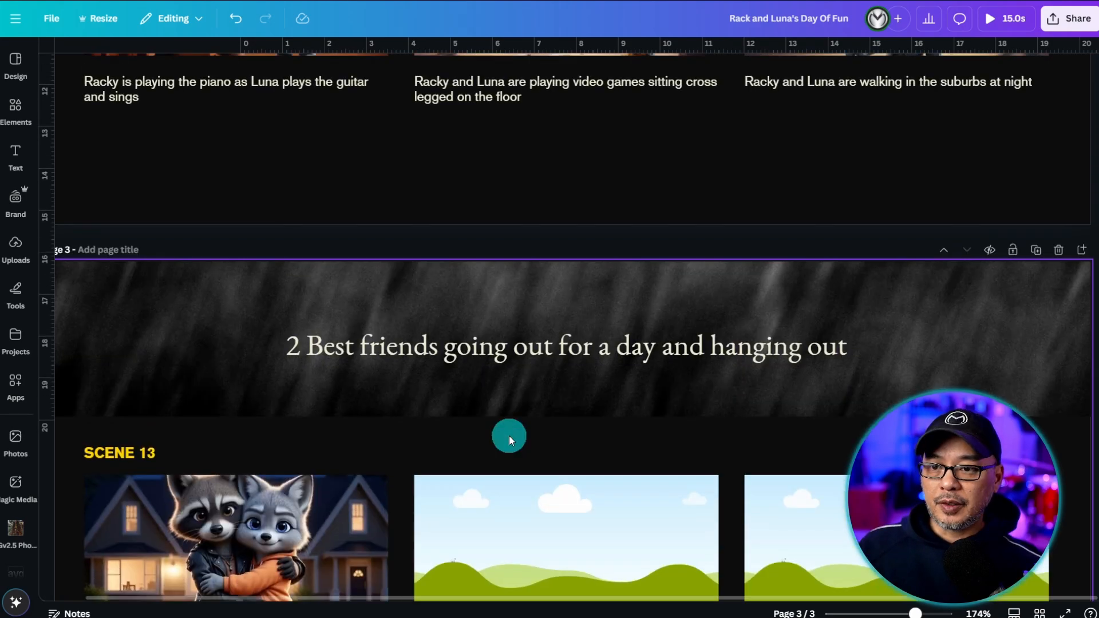
pyautogui.scroll(4, 510, 435)
pyautogui.scroll(4, 509, 437)
pyautogui.scroll(4, 509, 436)
pyautogui.scroll(2, 509, 436)
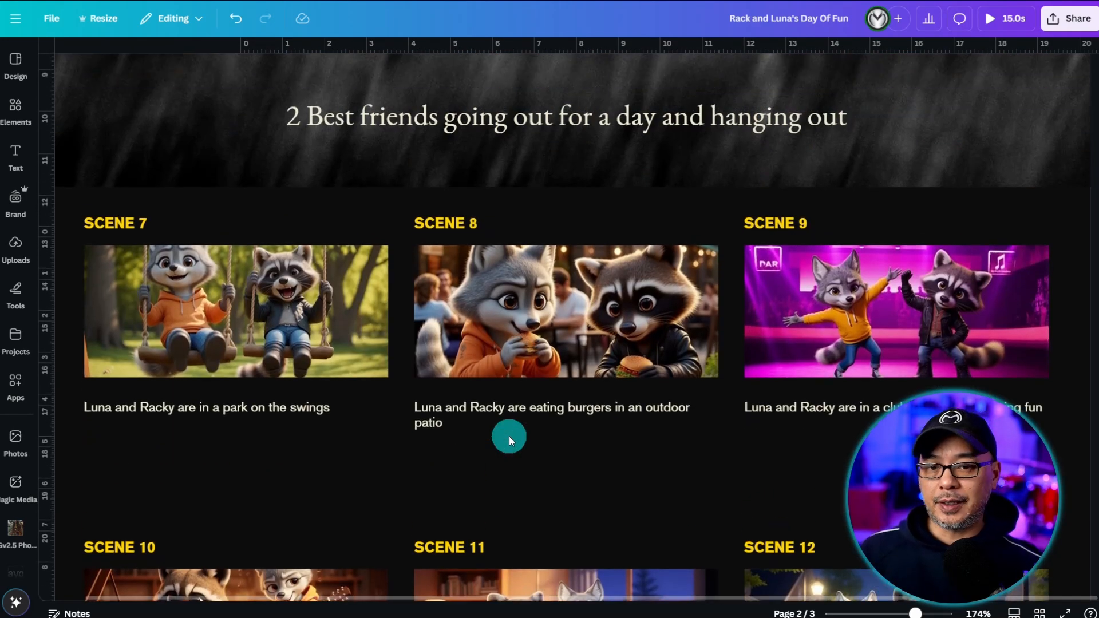
pyautogui.scroll(4, 509, 437)
pyautogui.scroll(4, 509, 437)
pyautogui.scroll(4, 509, 436)
pyautogui.scroll(4, 510, 436)
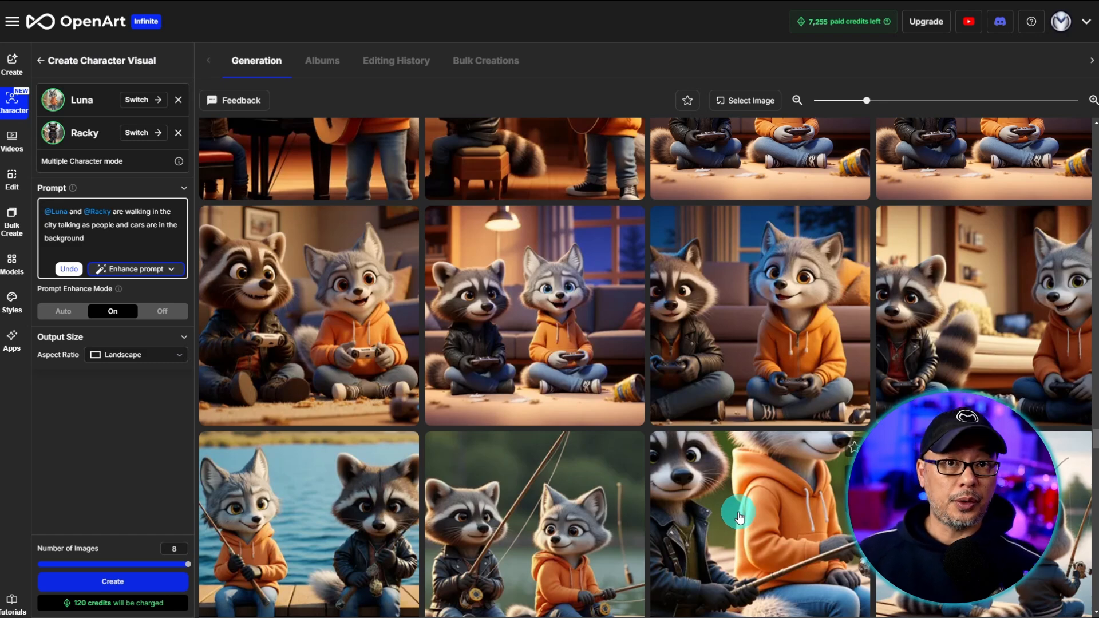
# - View the video-game image of Racky and Luna in detail with the page zoomed in
pyautogui.click(549, 295)
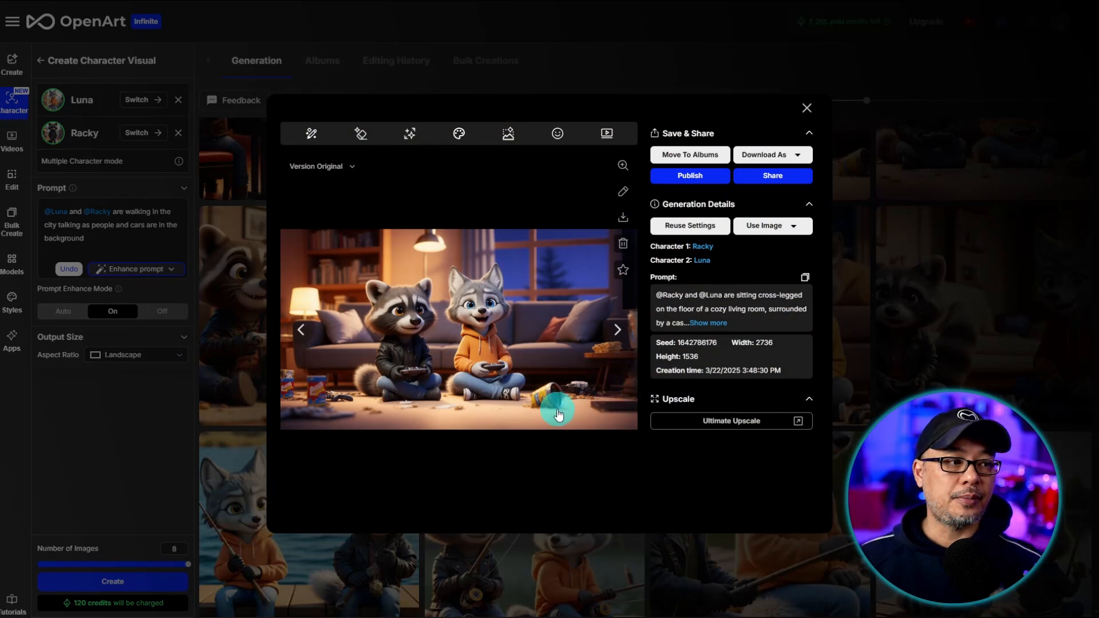
pyautogui.hotkey('ctrl', '+')
pyautogui.hotkey('ctrl', '+')
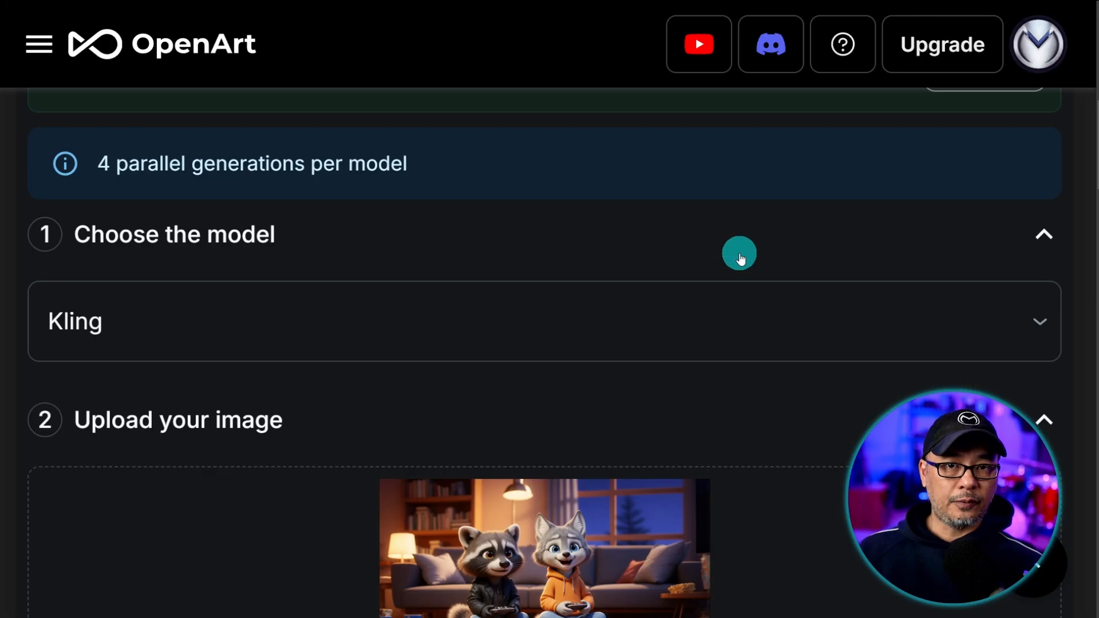
# - Keep Kling as the video model and expand the prompt section
pyautogui.click(237, 339)
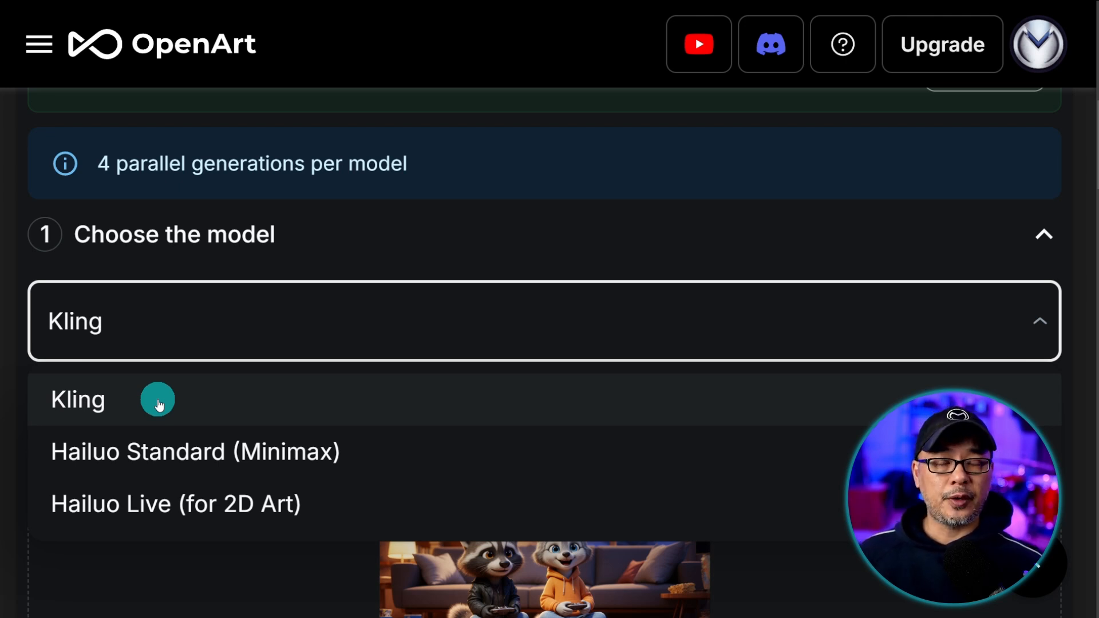
pyautogui.click(159, 404)
pyautogui.scroll(-3, 550, 429)
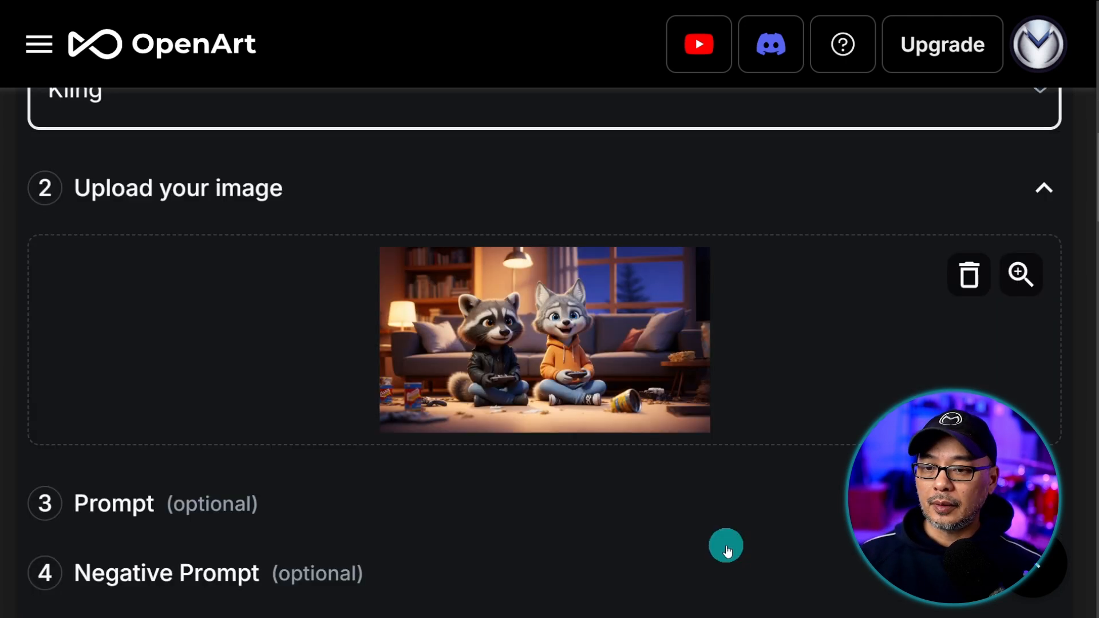
pyautogui.scroll(-2, 673, 418)
pyautogui.scroll(-3, 673, 419)
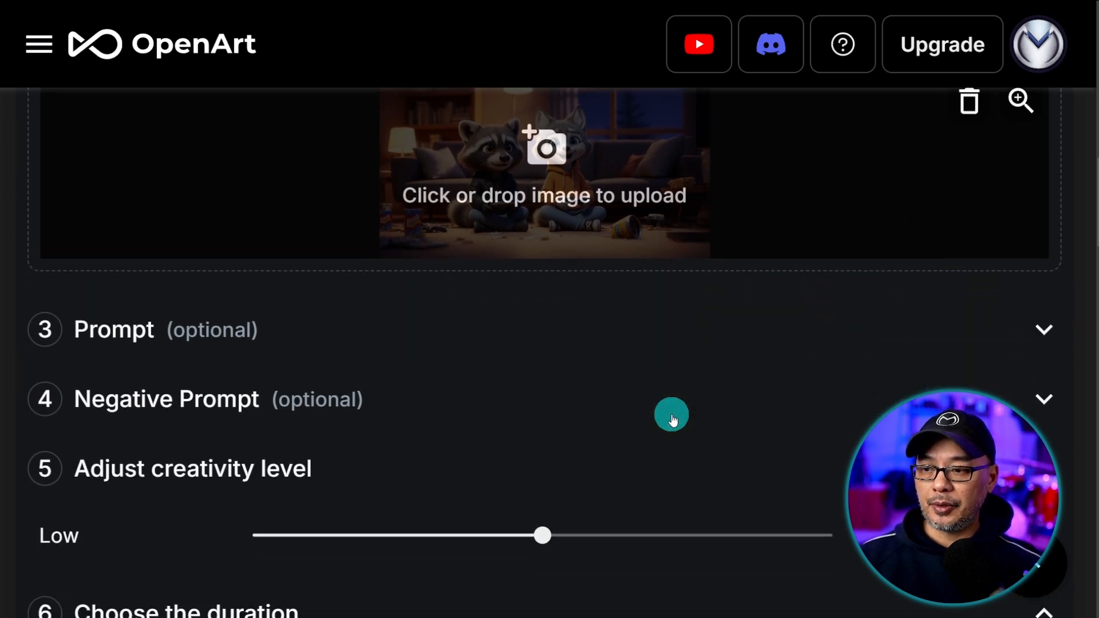
pyautogui.click(135, 332)
pyautogui.scroll(-3, 440, 344)
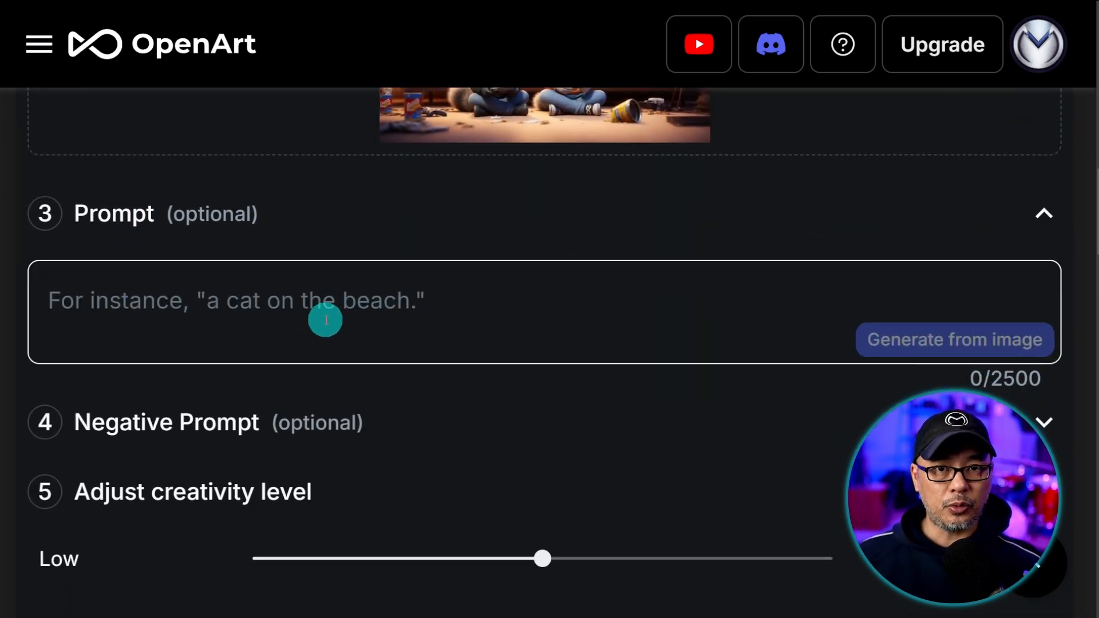
# - Paste the game-night description and replace Racky and Luna with racoon and wolf
pyautogui.click(254, 319)
pyautogui.write('Racky and Luna are playing video games sitting cross legged on the floor')
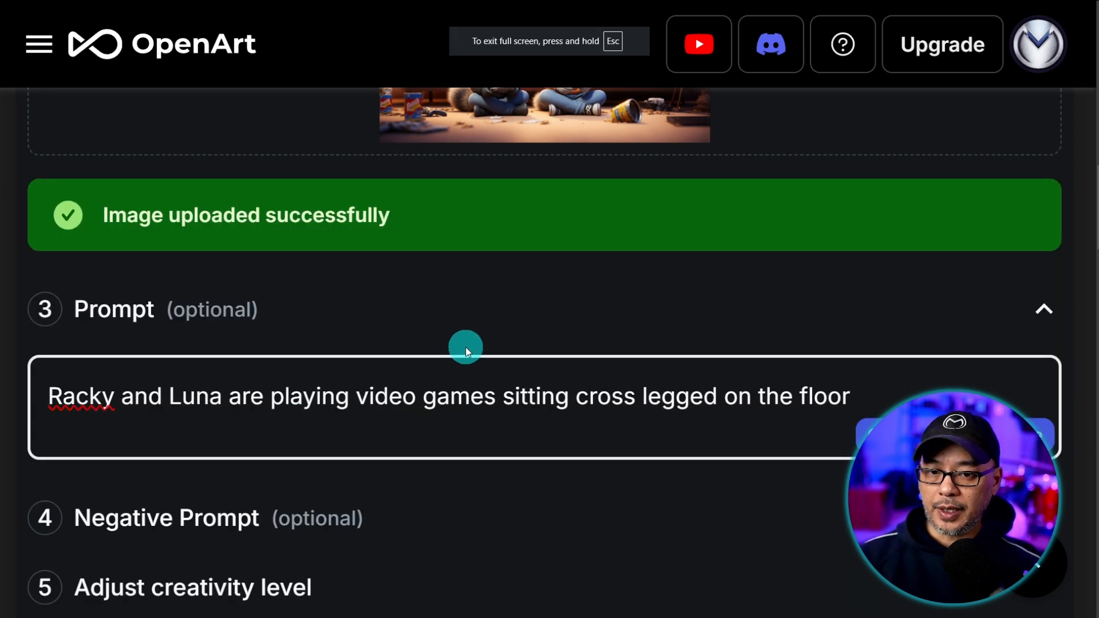
pyautogui.click(116, 280)
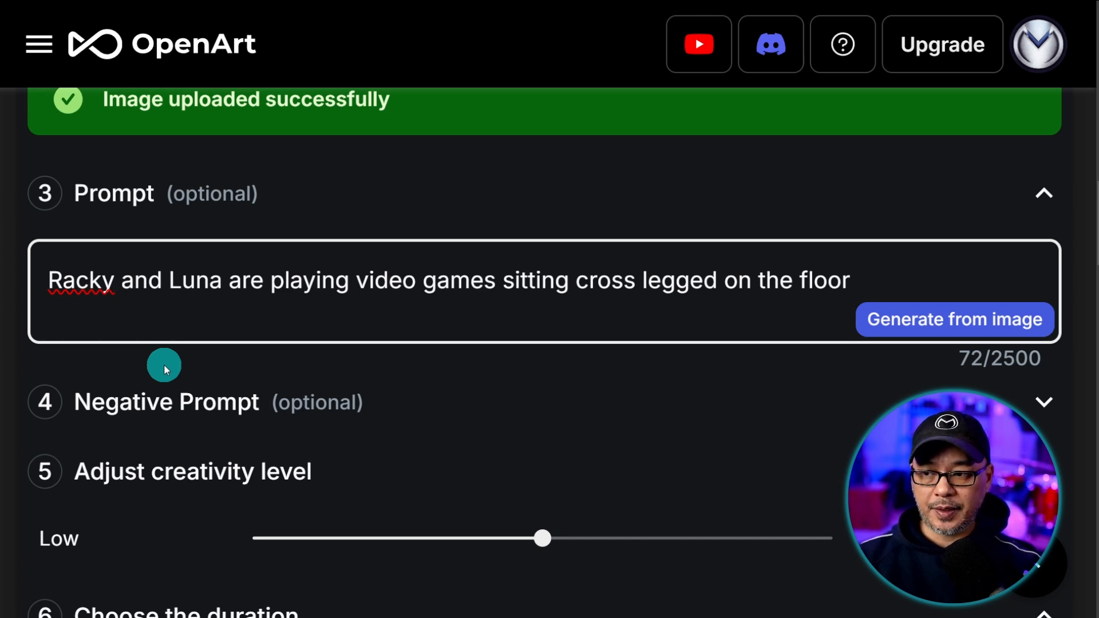
pyautogui.press('BackSpace')
pyautogui.press('BackSpace')
pyautogui.press('BackSpace')
pyautogui.press('BackSpace')
pyautogui.press('BackSpace')
pyautogui.write('rac')
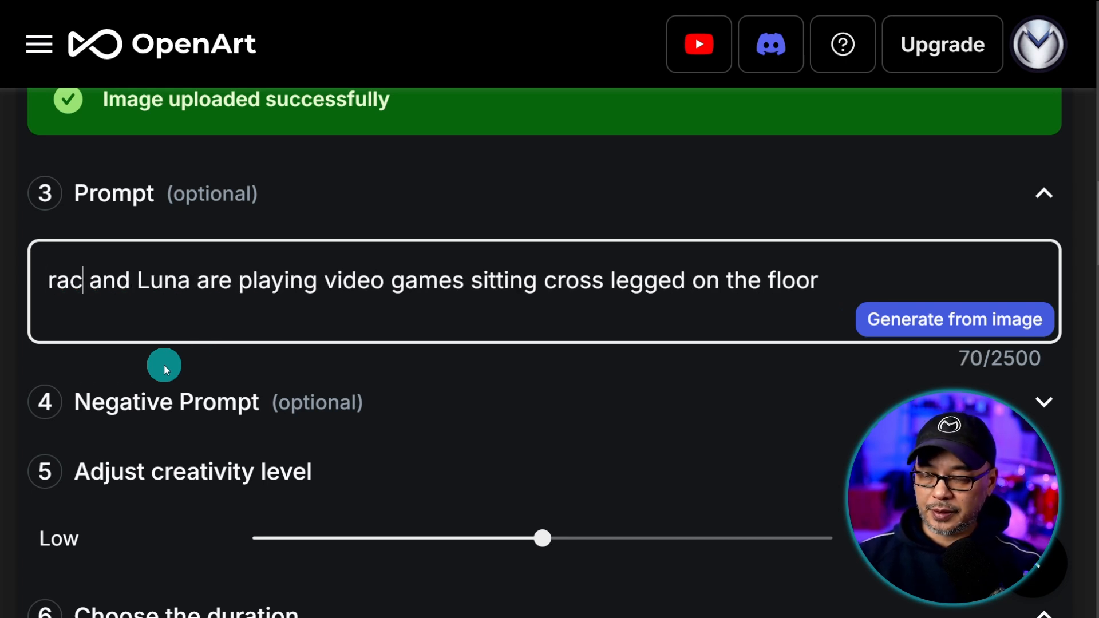
pyautogui.write('oon')
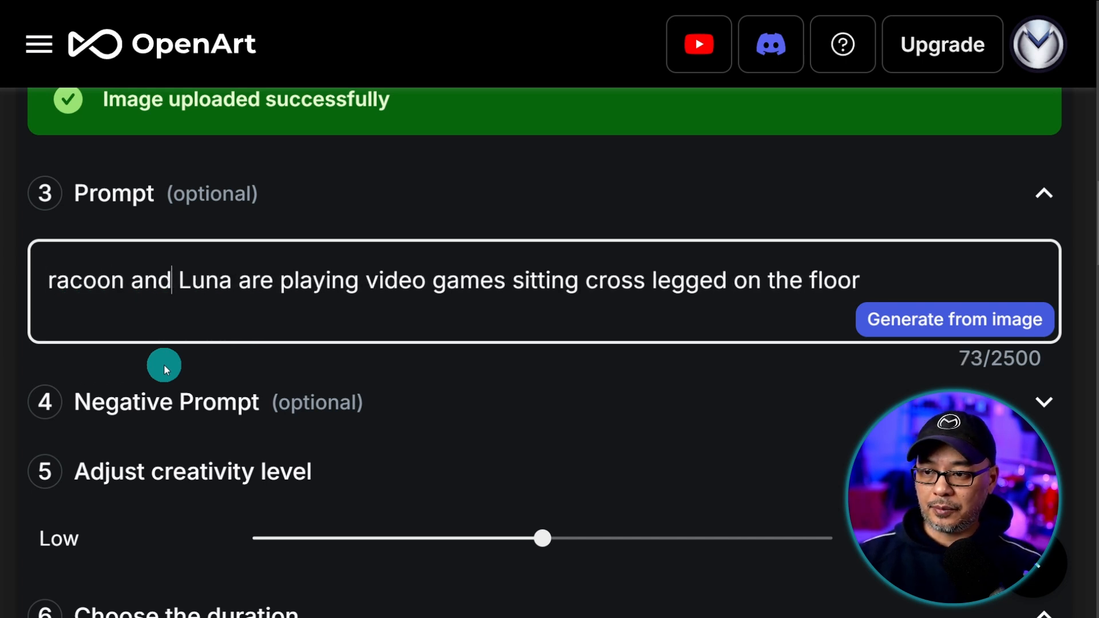
pyautogui.hotkey('ctrl', 'Right')
pyautogui.hotkey('ctrl', 'Right')
pyautogui.hotkey('ctrl', 'shift', 'Right')
pyautogui.write('wolf')
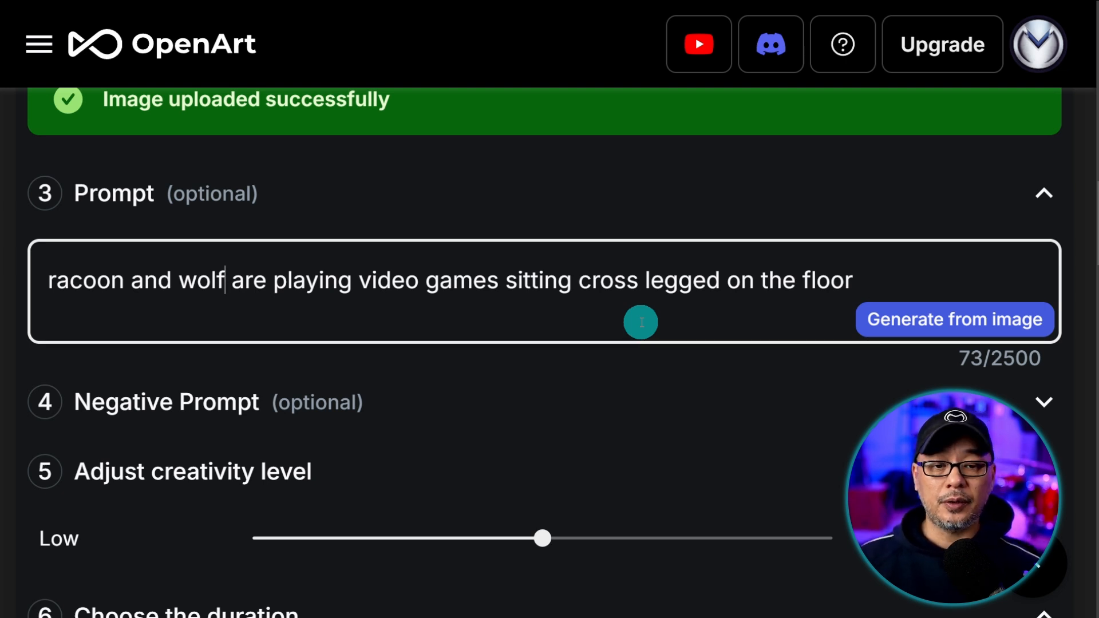
pyautogui.scroll(-2, 642, 323)
# - Add a negative prompt 'blurry, low quality,' for the 5s Standard Kling clip
pyautogui.click(206, 228)
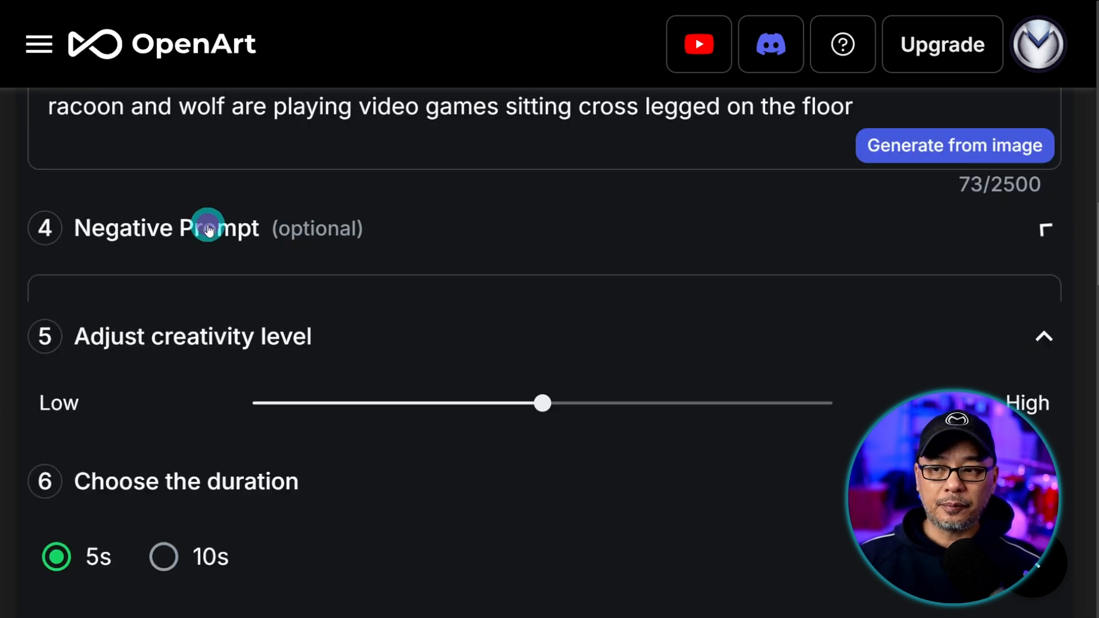
pyautogui.click(289, 322)
pyautogui.write('blurry, low')
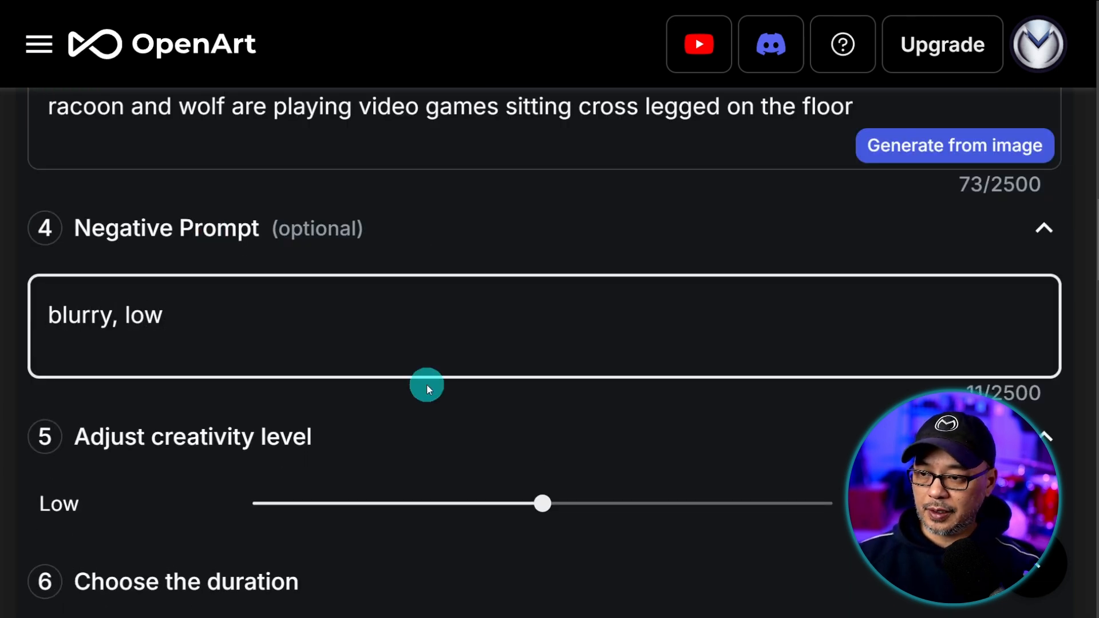
pyautogui.write(' quality,')
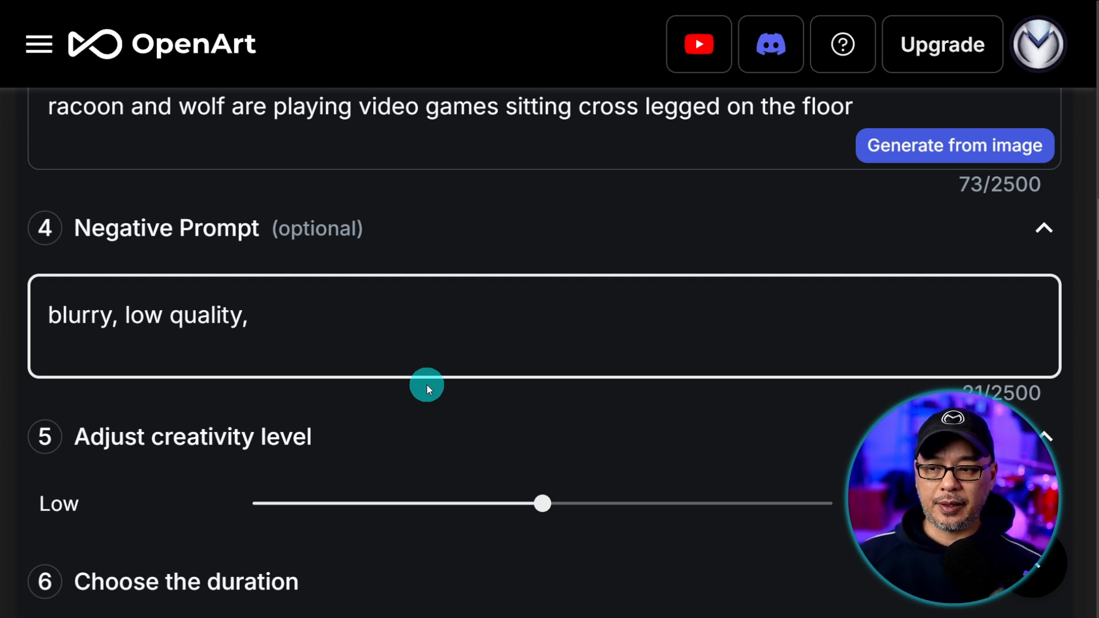
pyautogui.scroll(-3, 427, 384)
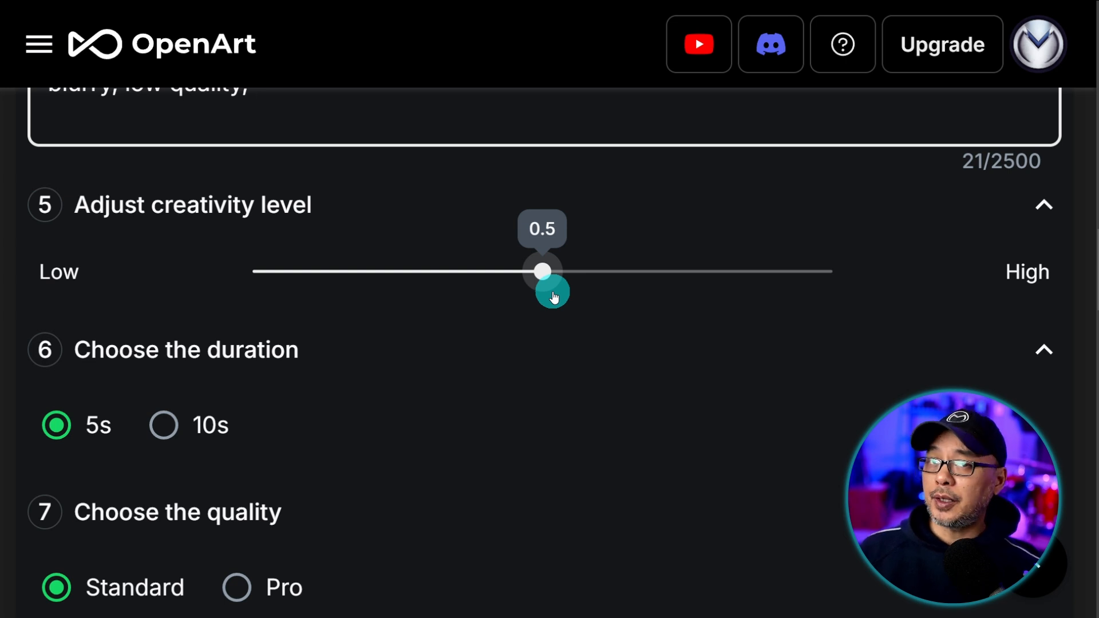
pyautogui.scroll(-2, 553, 295)
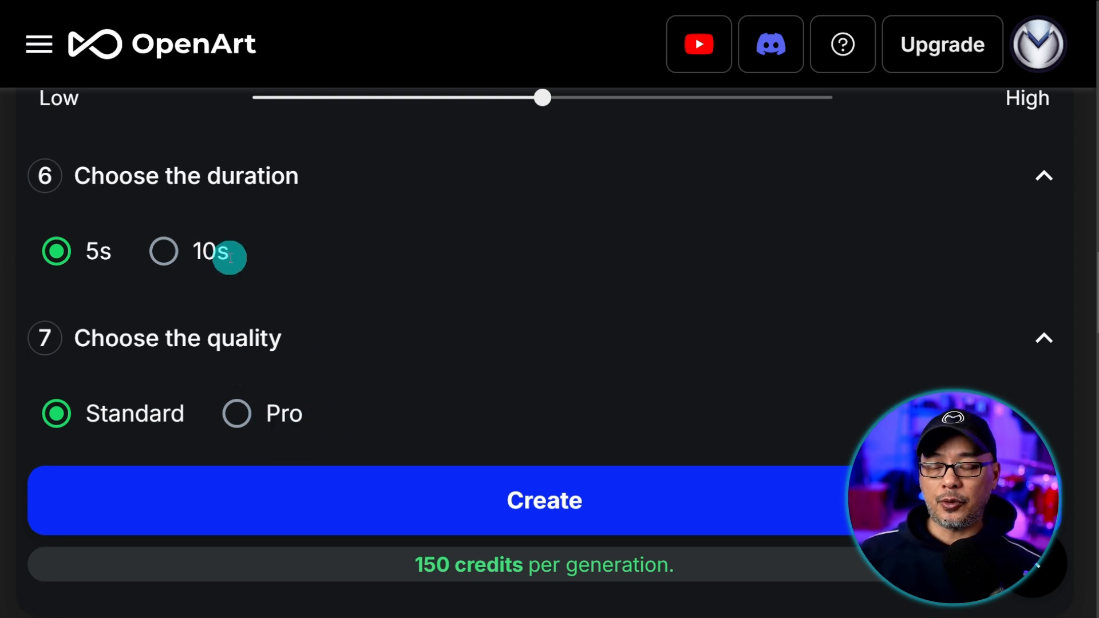
pyautogui.scroll(2, 373, 361)
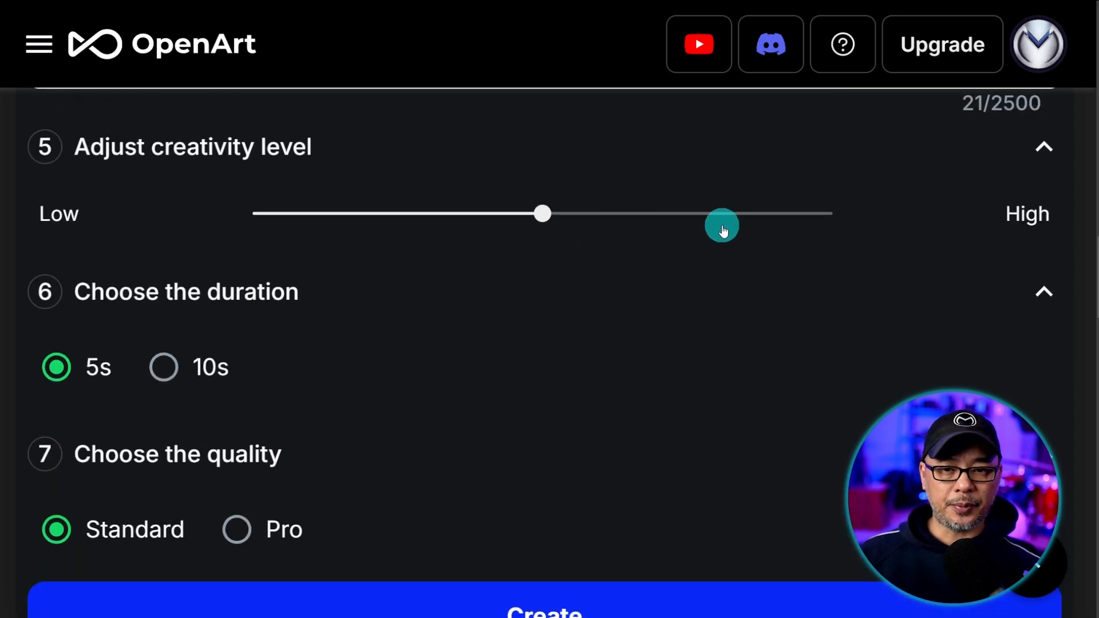
pyautogui.scroll(-2, 663, 298)
pyautogui.scroll(-2, 653, 298)
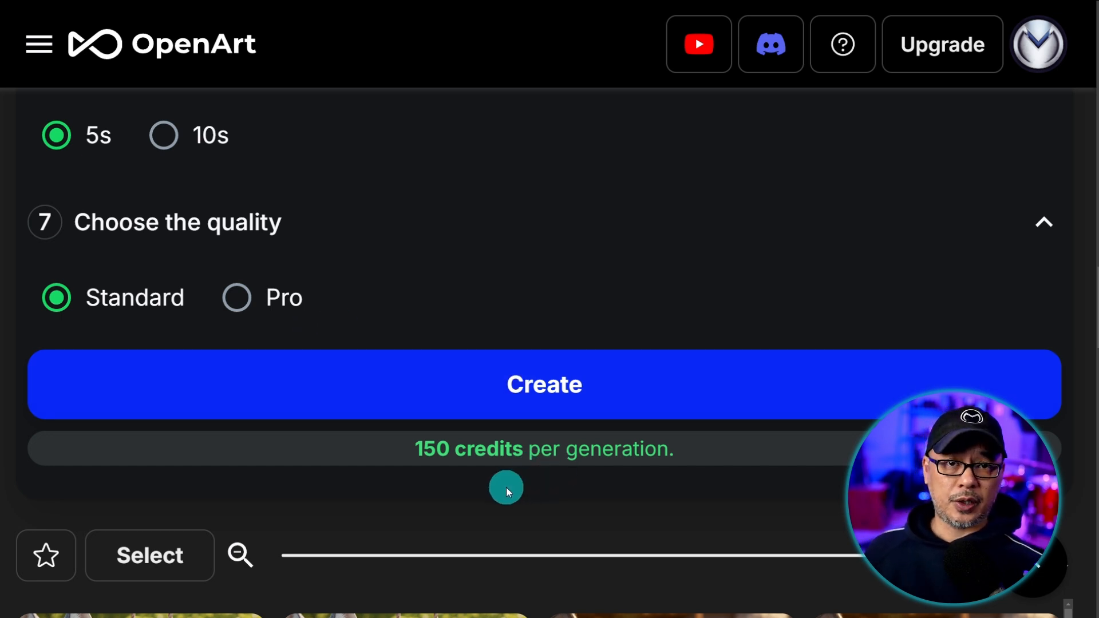
pyautogui.scroll(1, 637, 317)
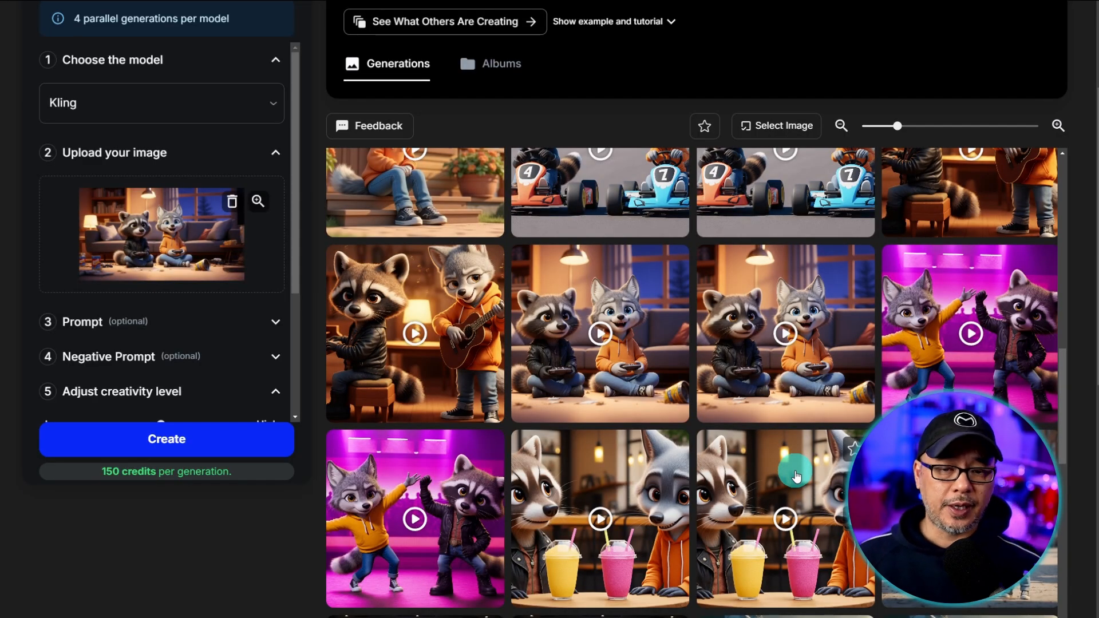
pyautogui.moveTo(785, 333)
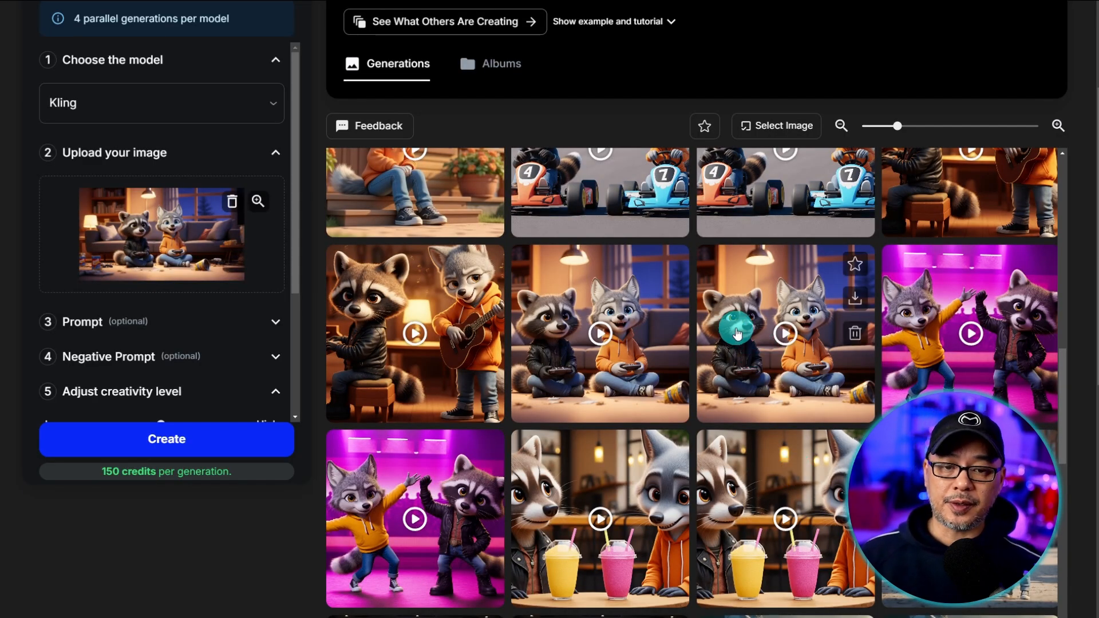
# - View the racoon-at-piano and wolf-with-guitar clip with its generation details
pyautogui.click(736, 330)
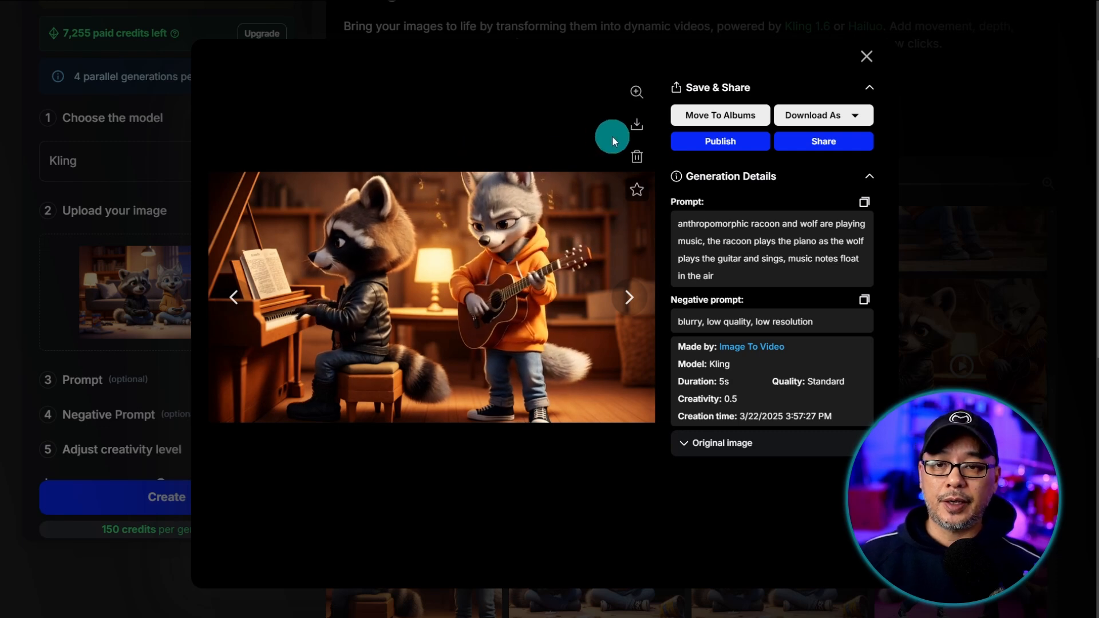
# - Download the piano-and-guitar clip to the current folder and close the viewer
pyautogui.click(636, 125)
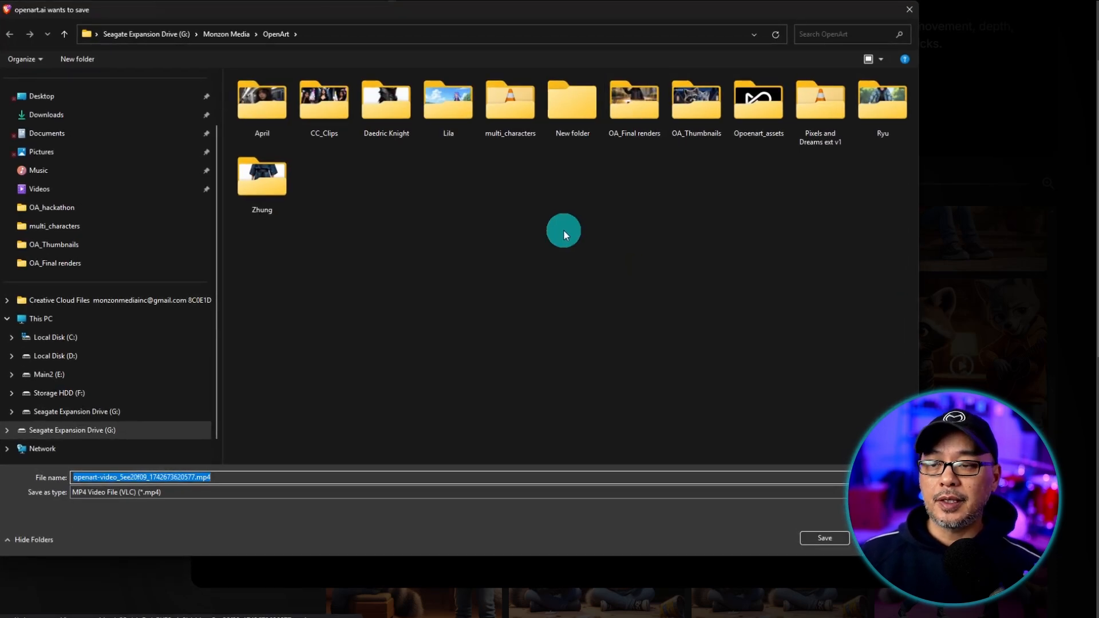
pyautogui.click(825, 538)
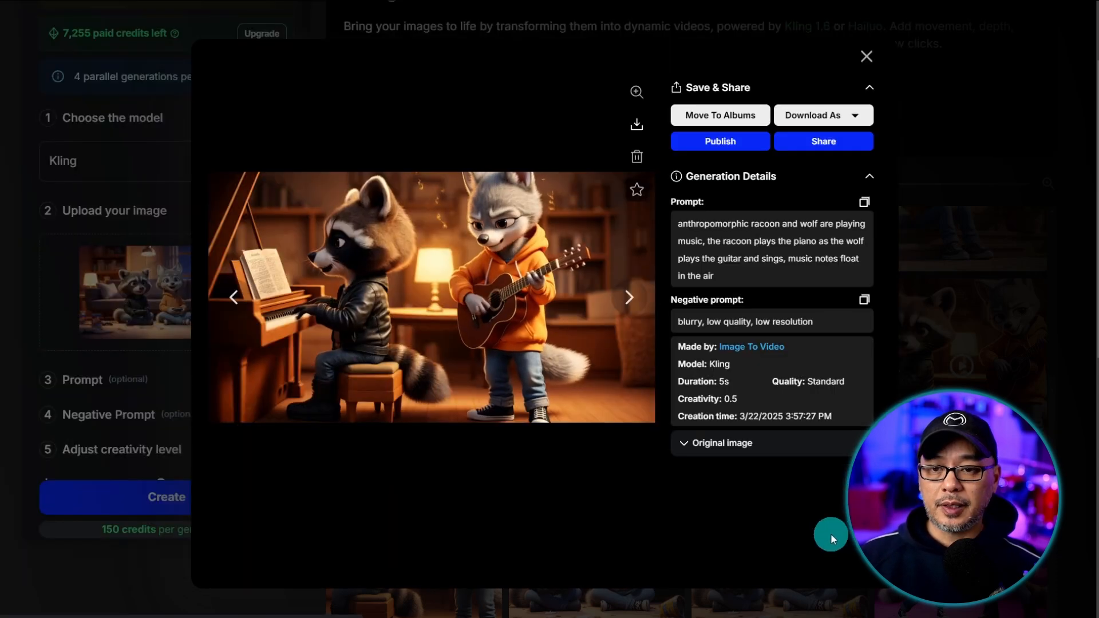
pyautogui.click(870, 60)
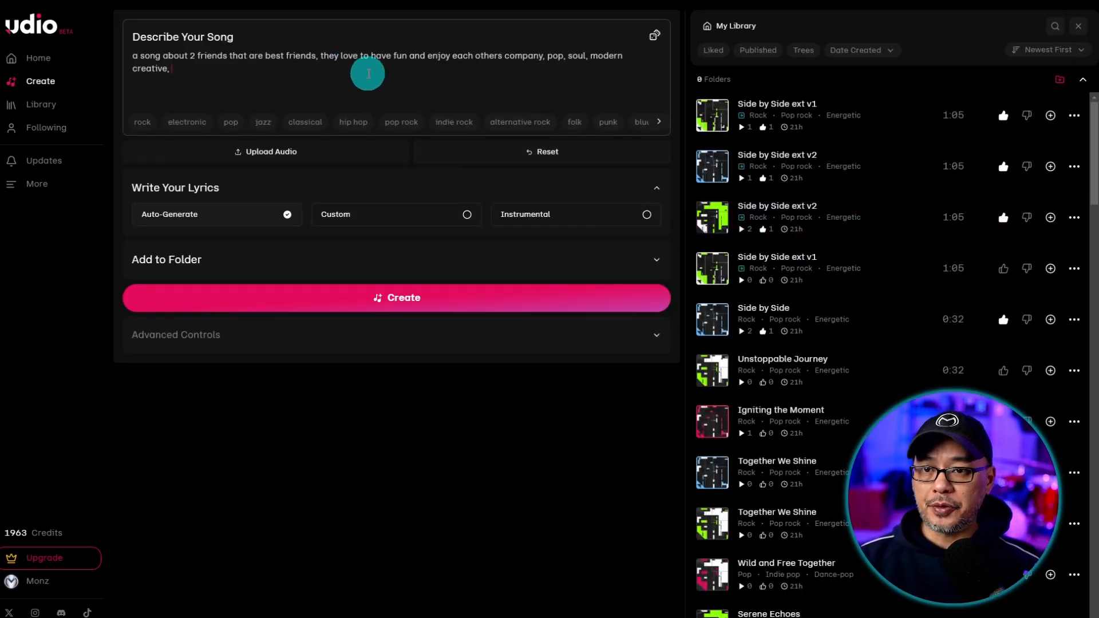
# - Review the best-friends pop-soul song description by selecting it at enlarged page zoom
pyautogui.hotkey('ctrl', '+')
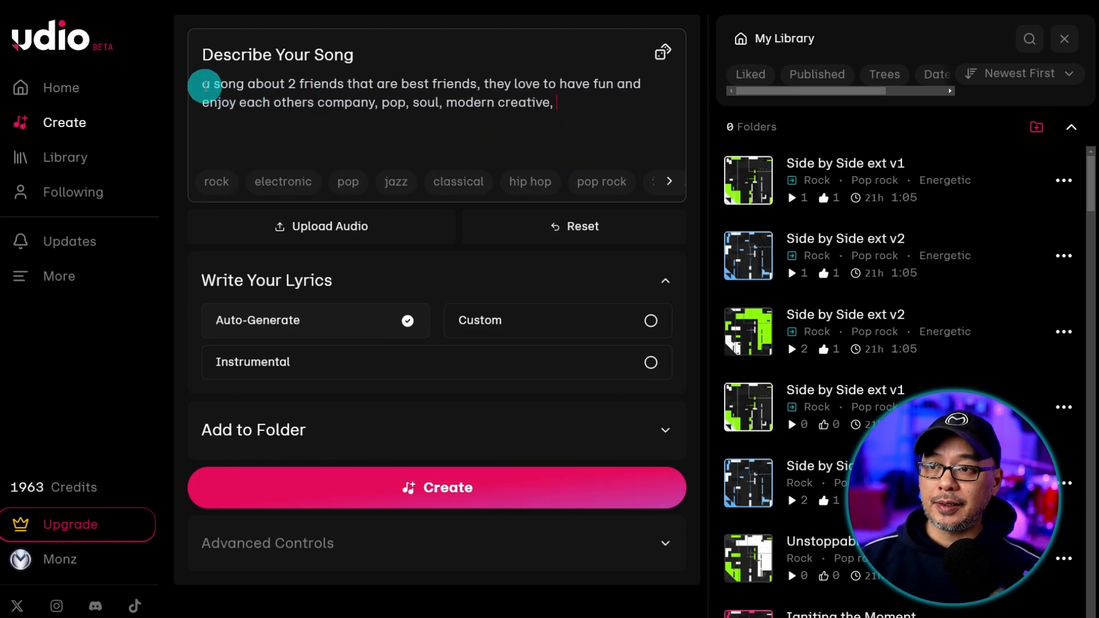
pyautogui.moveTo(205, 86); pyautogui.dragTo(586, 120)
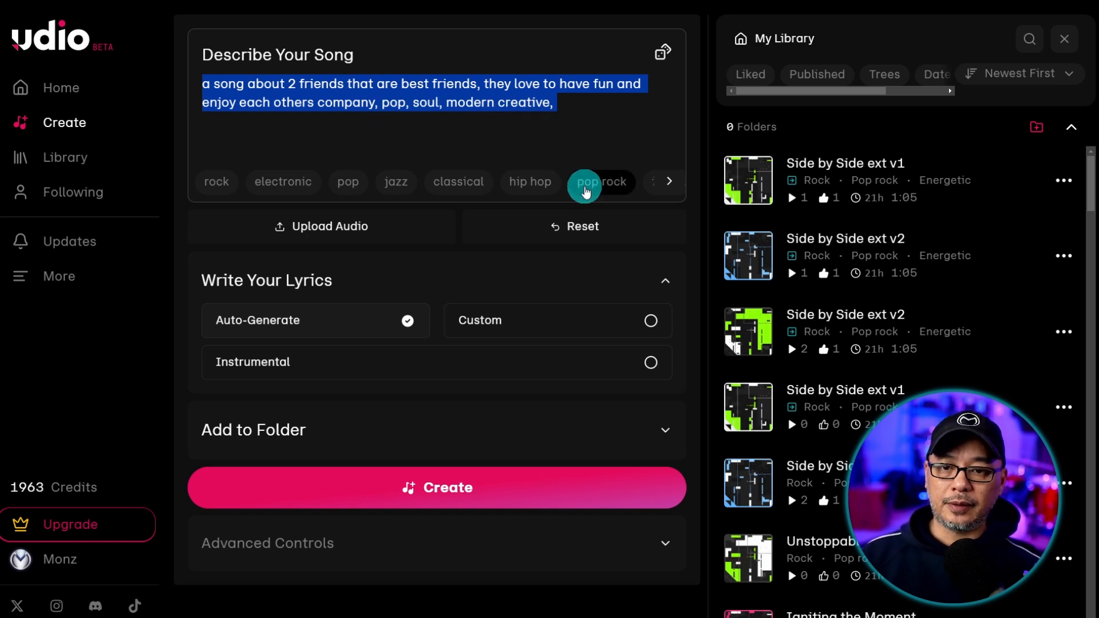
pyautogui.hotkey('ctrl', '-')
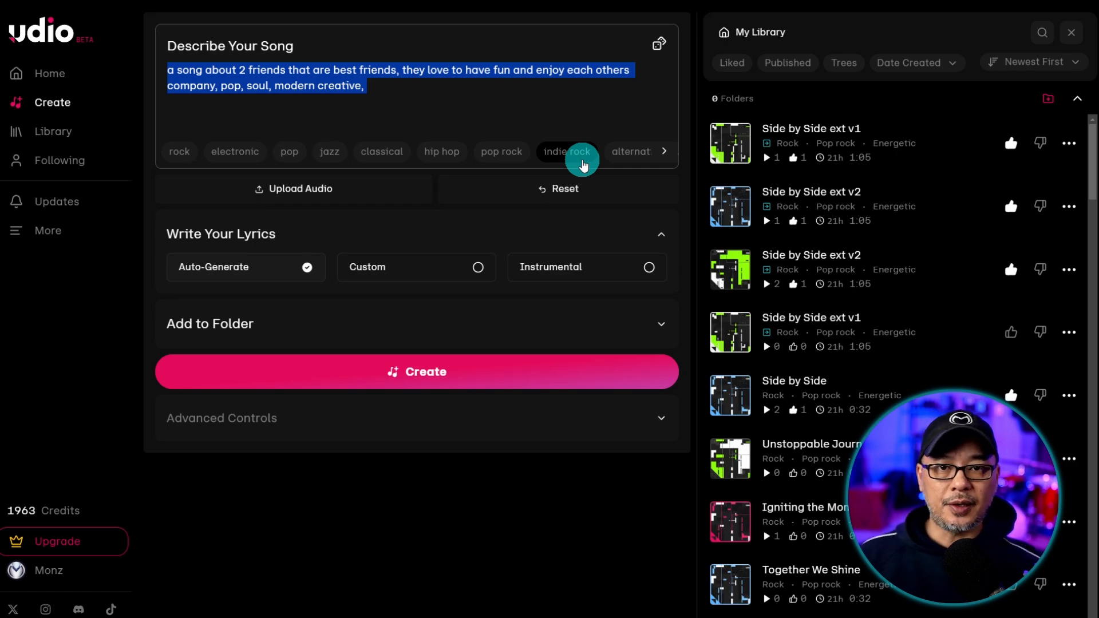